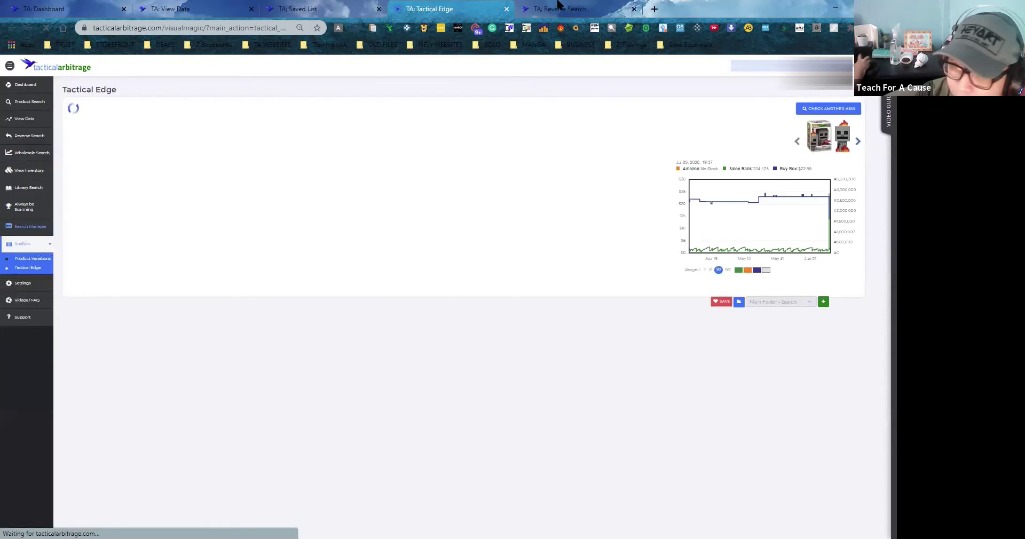
Step: Open the bookmarked "FBA TRAINING with Z" presentation in a new browser tab
click(655, 9)
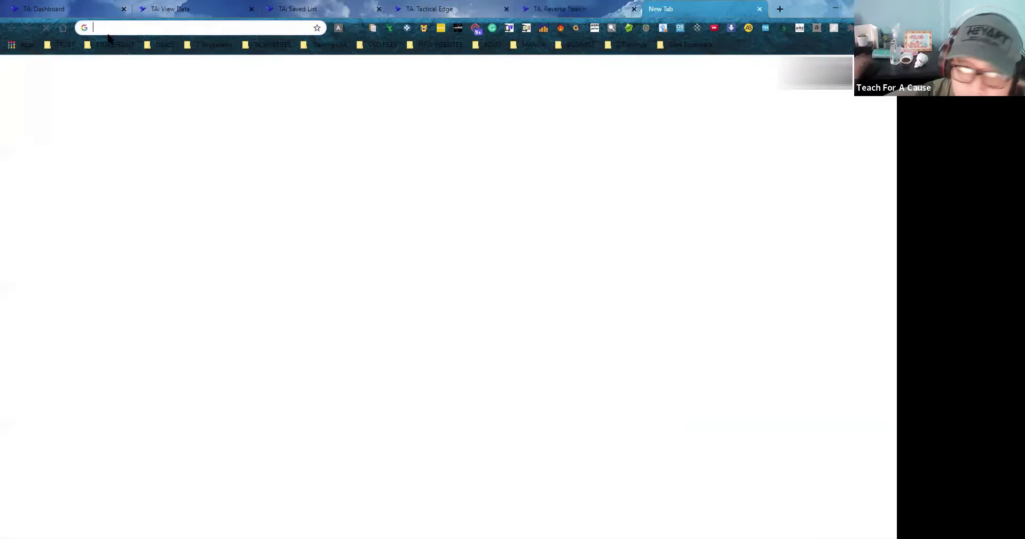
click(66, 45)
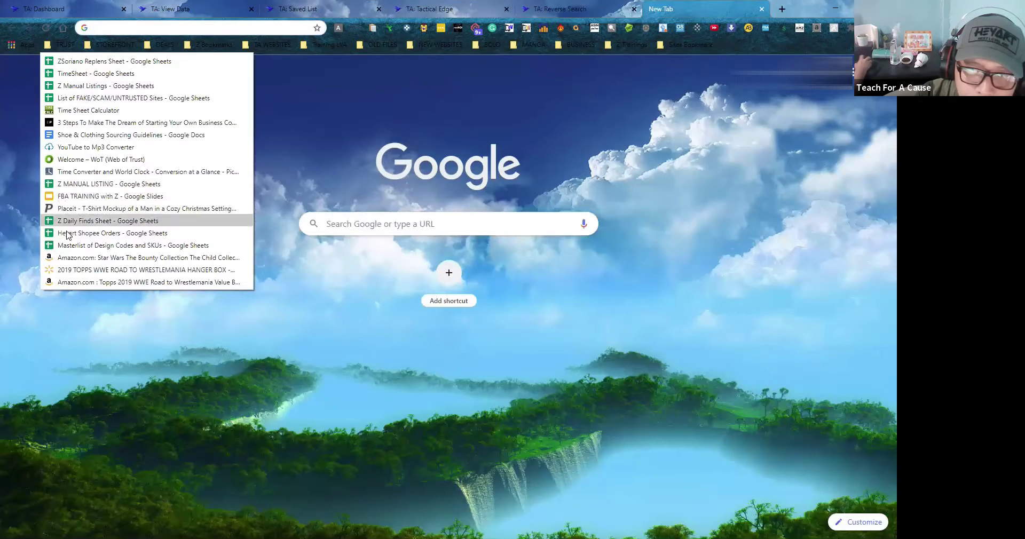
click(66, 196)
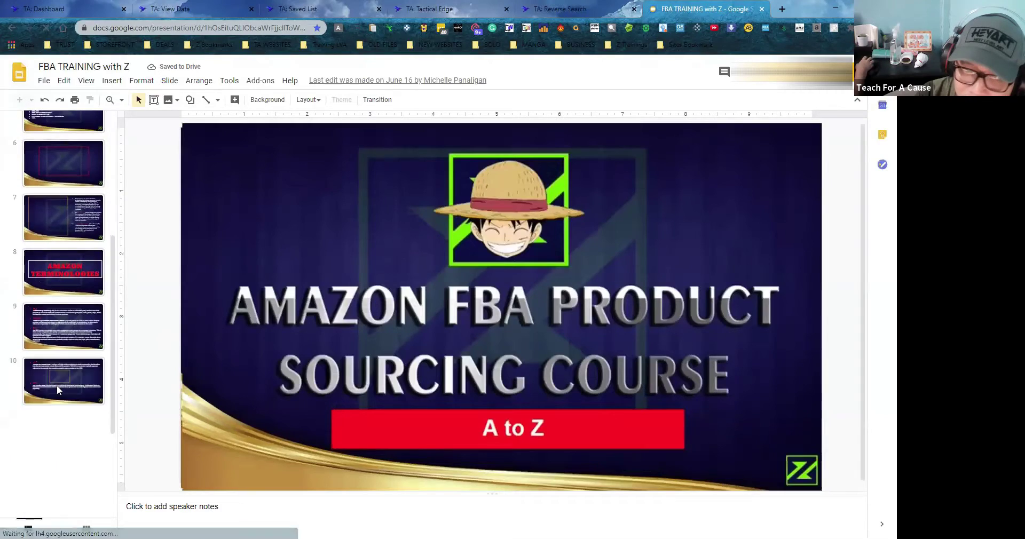
Step: Find and display slide 61 with the Storefront Stalker criteria for checking FBA sellers
scroll(57, 386, down, 3)
scroll(56, 386, down, 12)
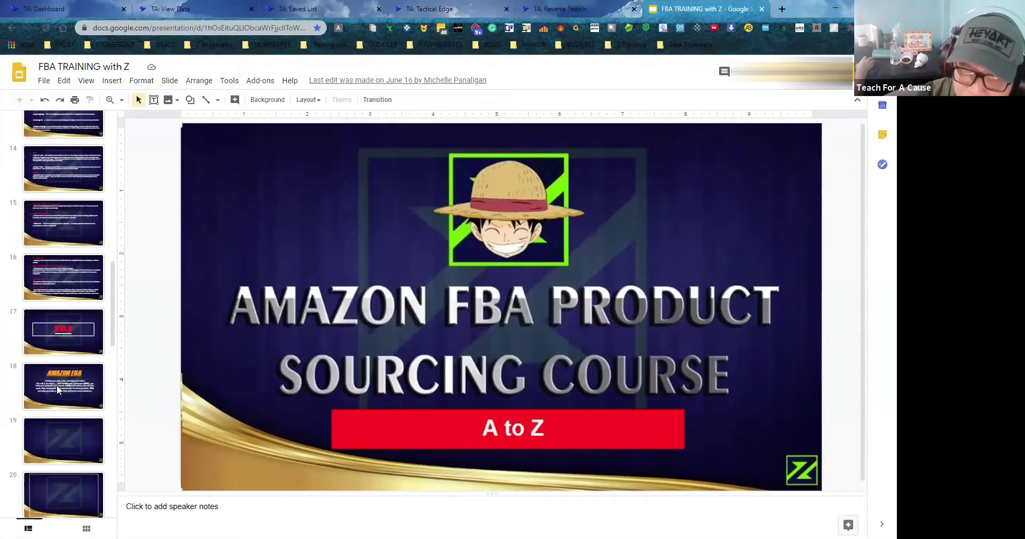
scroll(57, 388, down, 7)
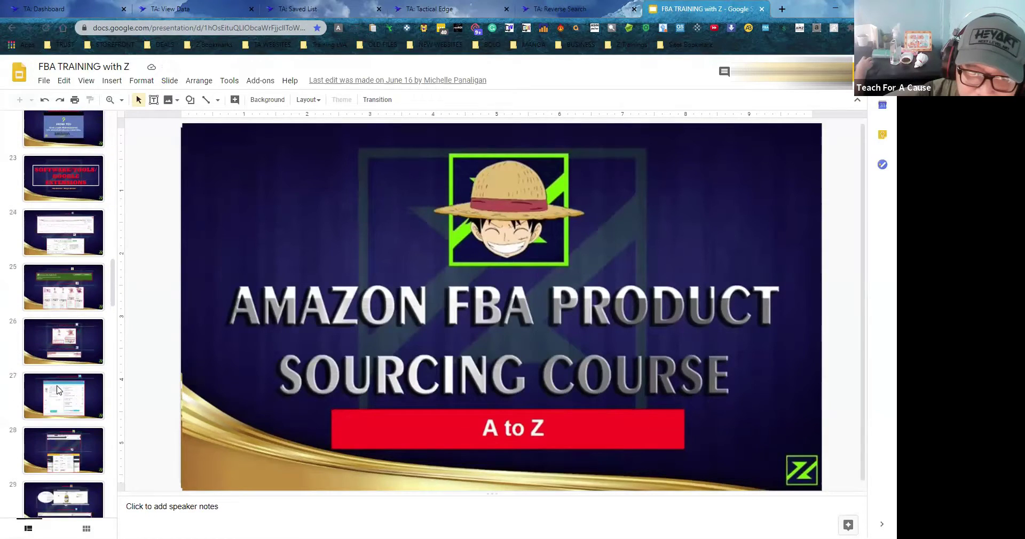
scroll(57, 388, down, 6)
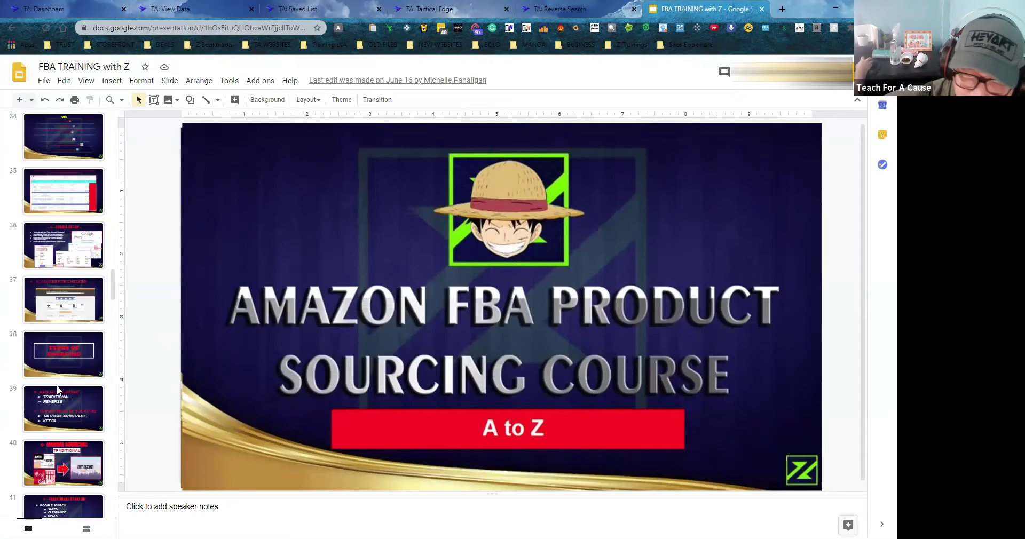
scroll(58, 390, down, 5)
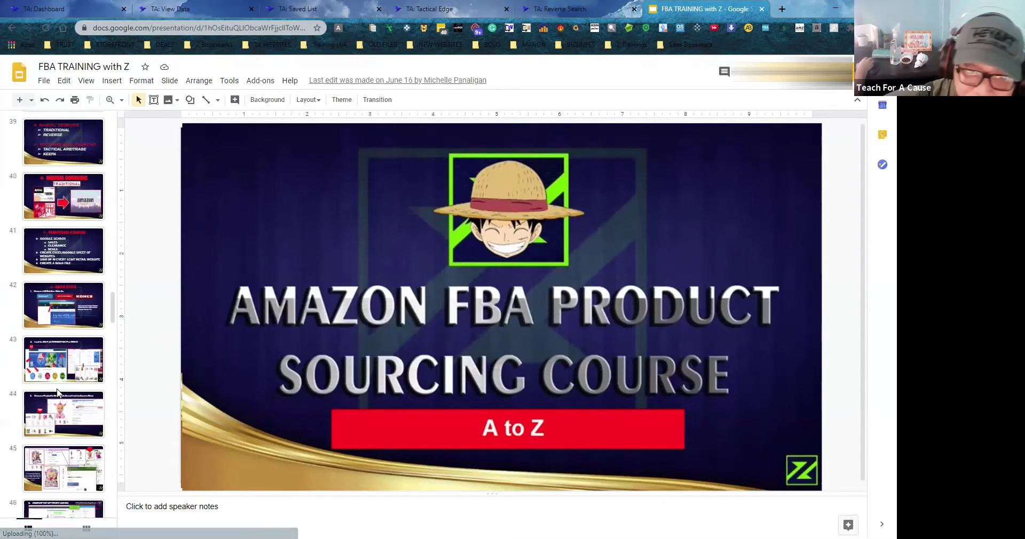
scroll(58, 393, down, 6)
scroll(58, 394, down, 7)
scroll(59, 393, down, 5)
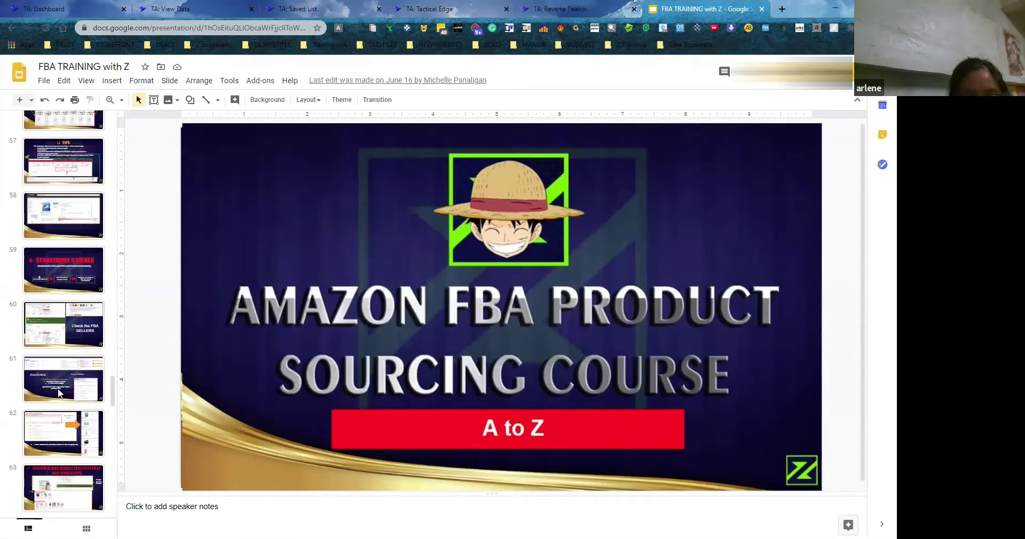
click(89, 394)
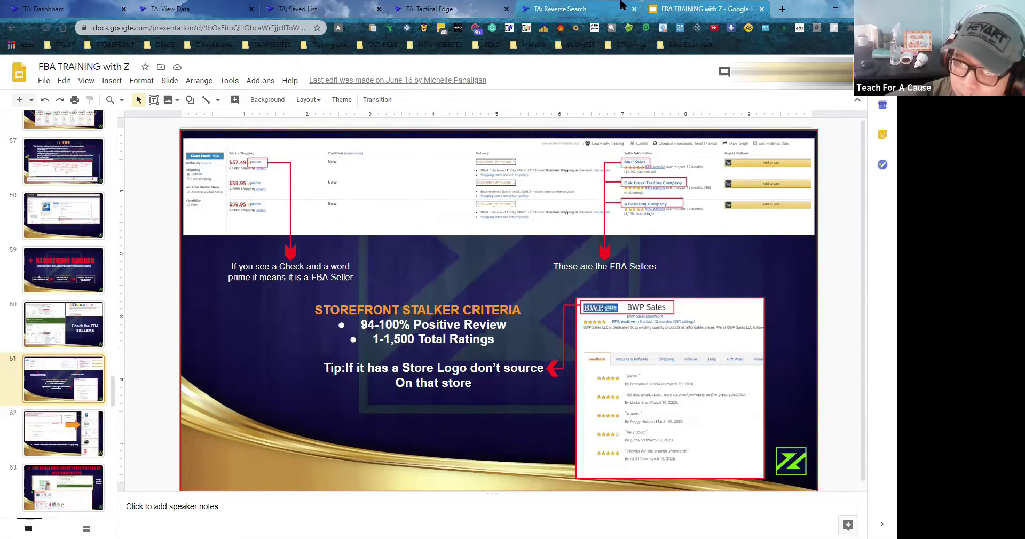
Step: Return to the Tactical Edge analysis and examine the second seller's fulfilment type, gross profit and gross ROI
click(444, 9)
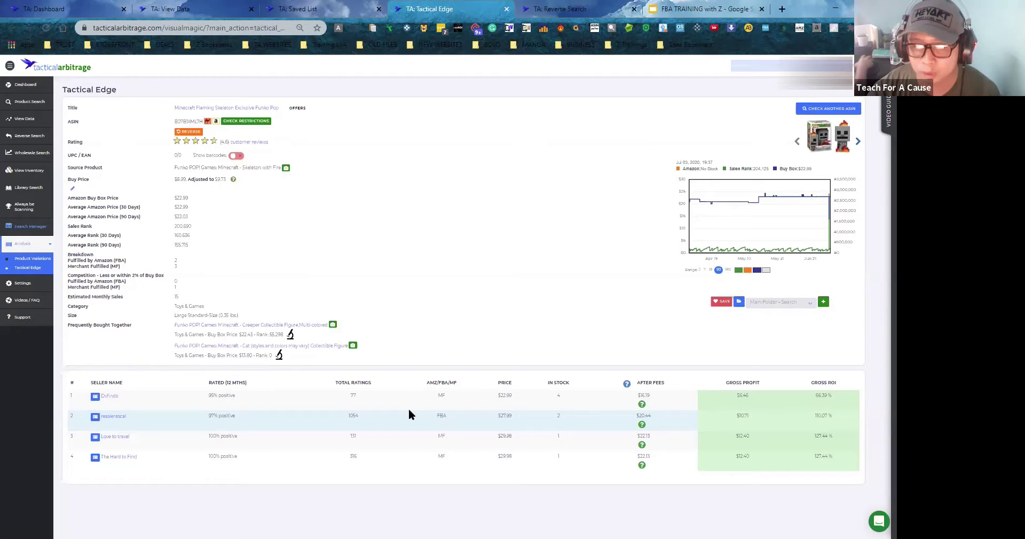
drag(431, 416, 461, 414)
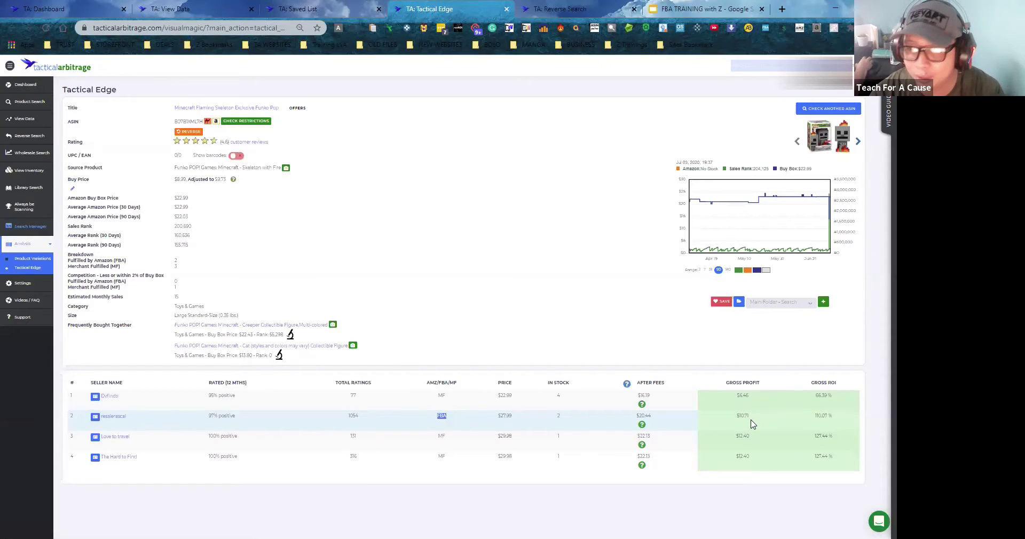
drag(748, 418, 729, 420)
drag(814, 417, 838, 419)
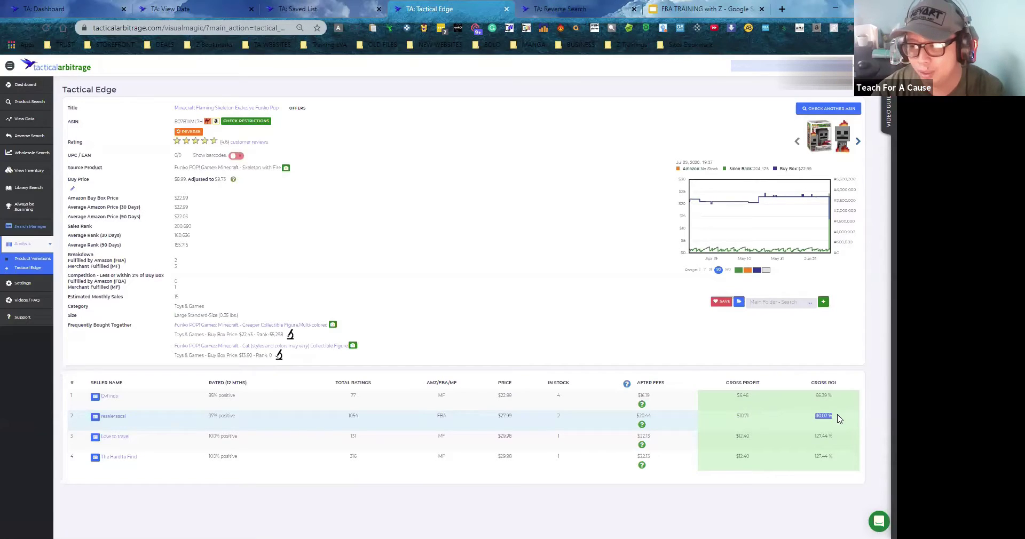
Step: Send the second seller's storefront ASINs from Tactical Edge to a Reverse Search and show the prepared search form
click(95, 420)
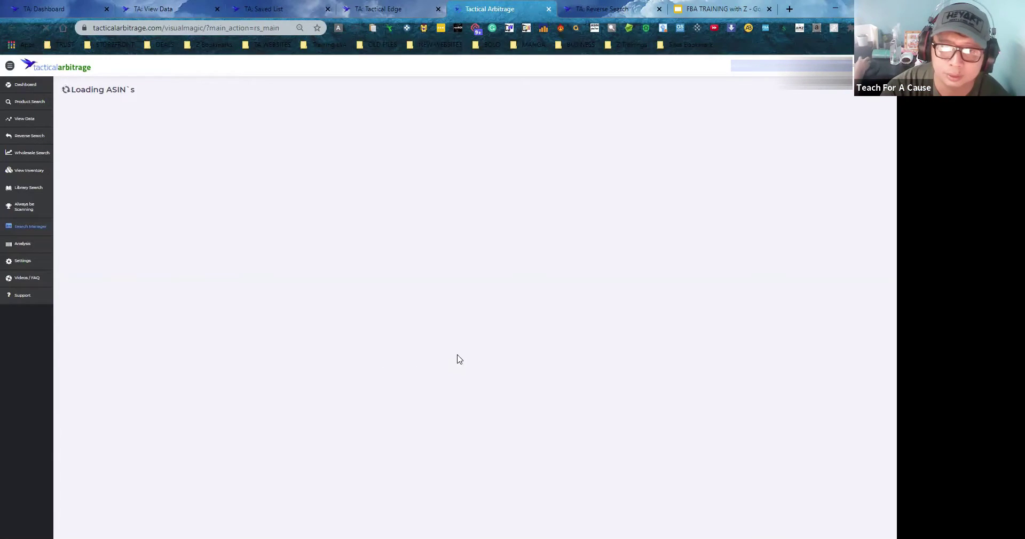
click(393, 5)
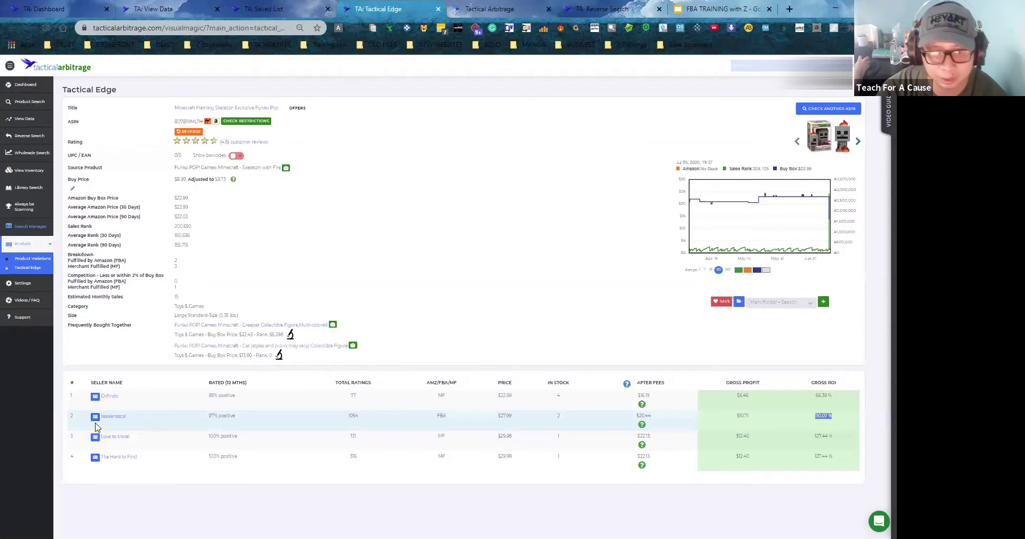
click(478, 7)
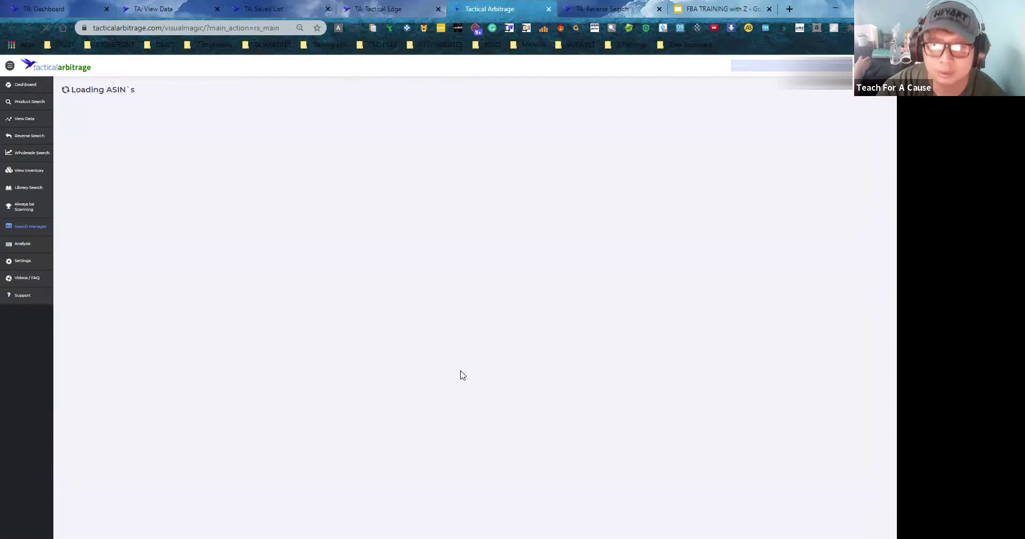
click(347, 12)
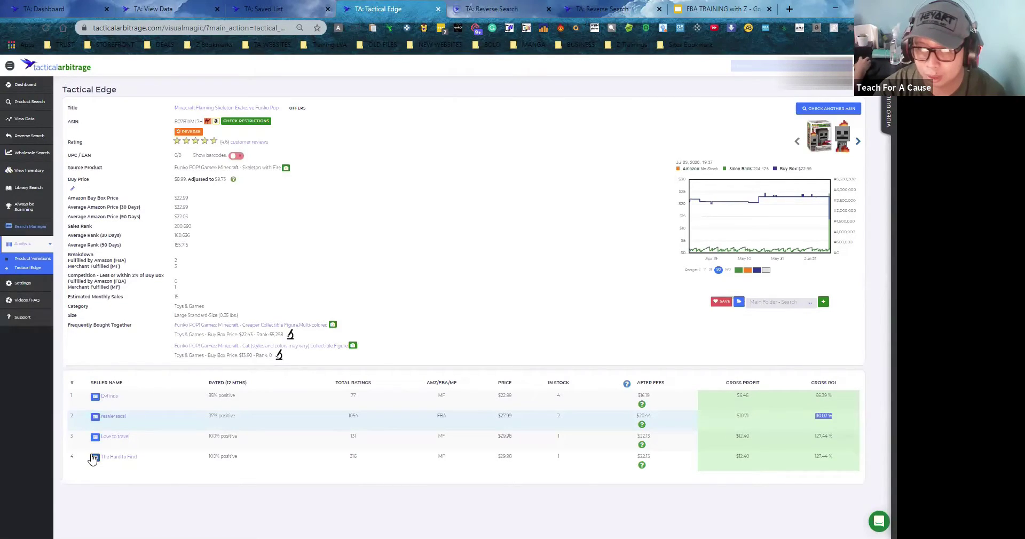
click(505, 8)
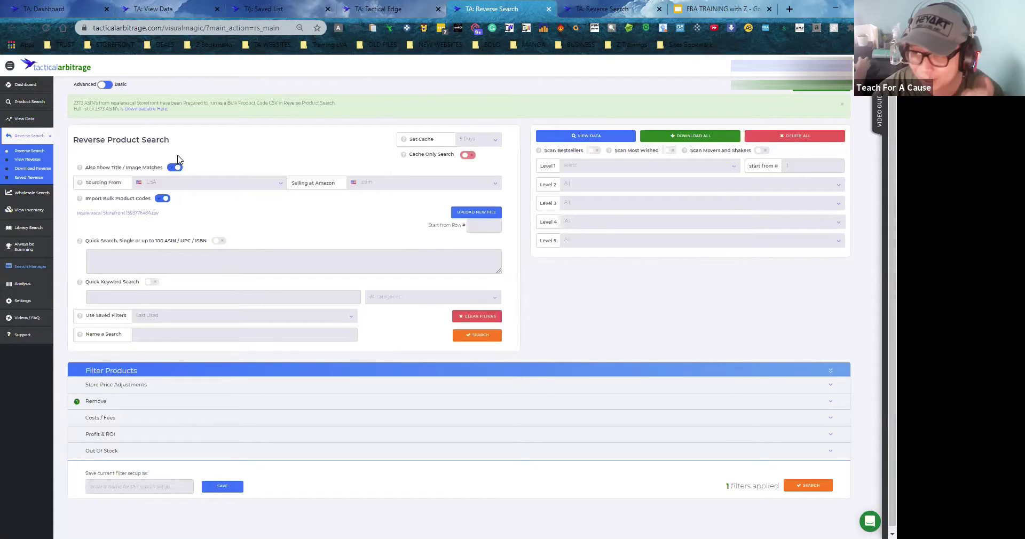
Step: Download the example bulk product codes file bulk_example_5_1 to the Desktop and open it in Excel
click(473, 214)
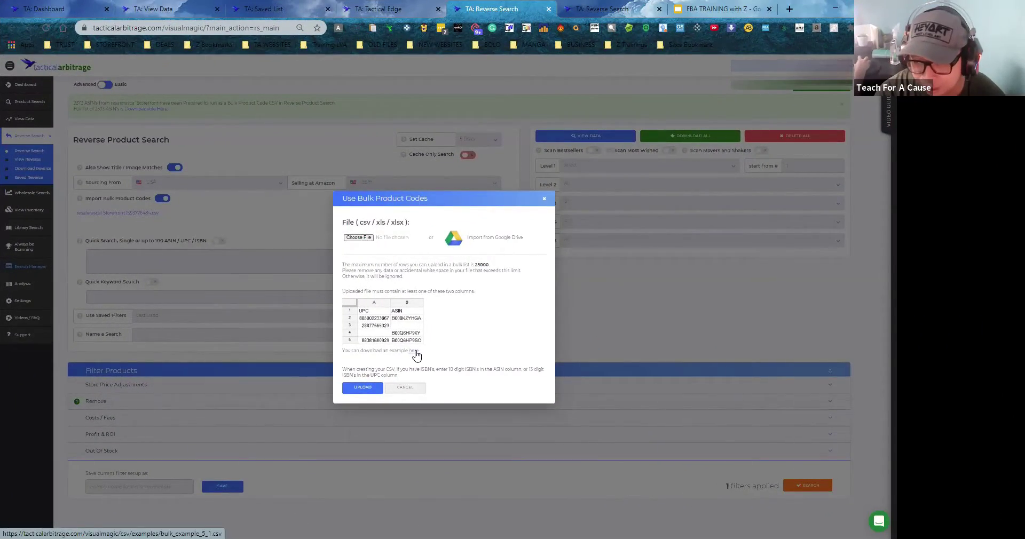
click(416, 352)
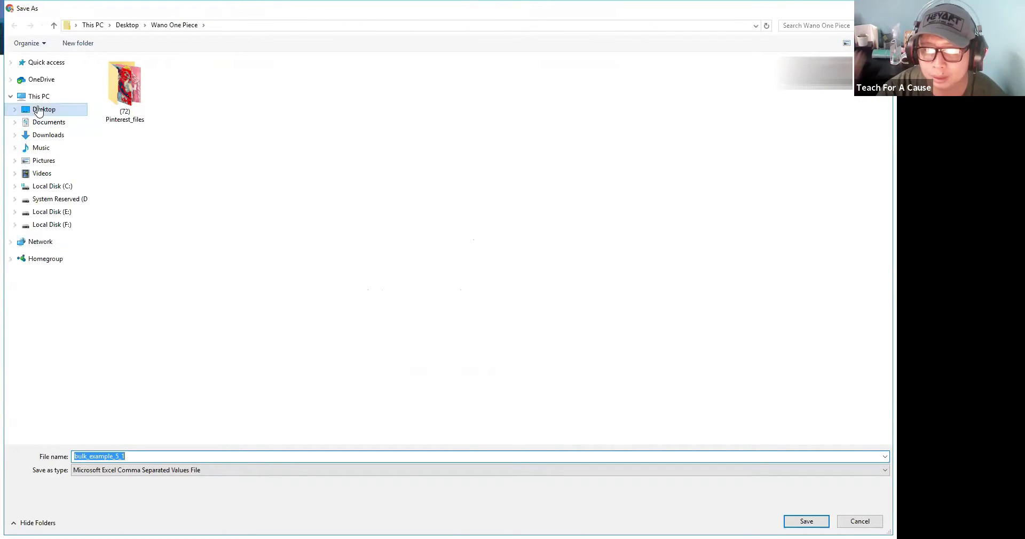
click(39, 109)
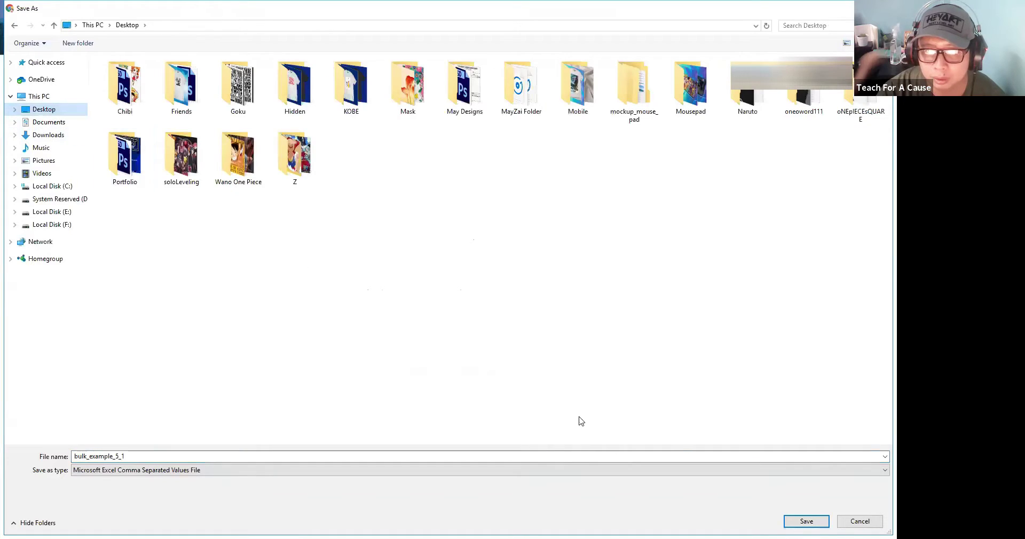
click(806, 521)
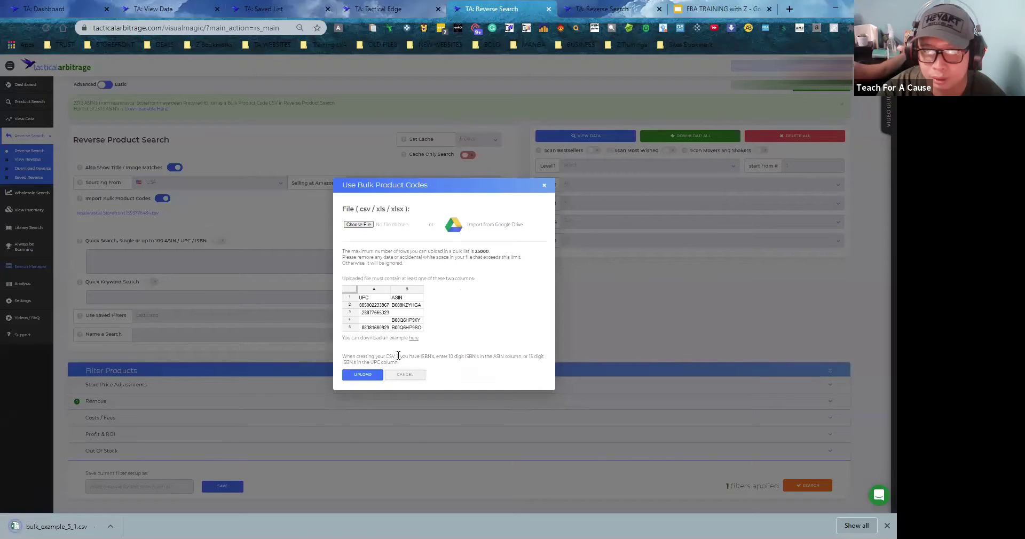
click(51, 527)
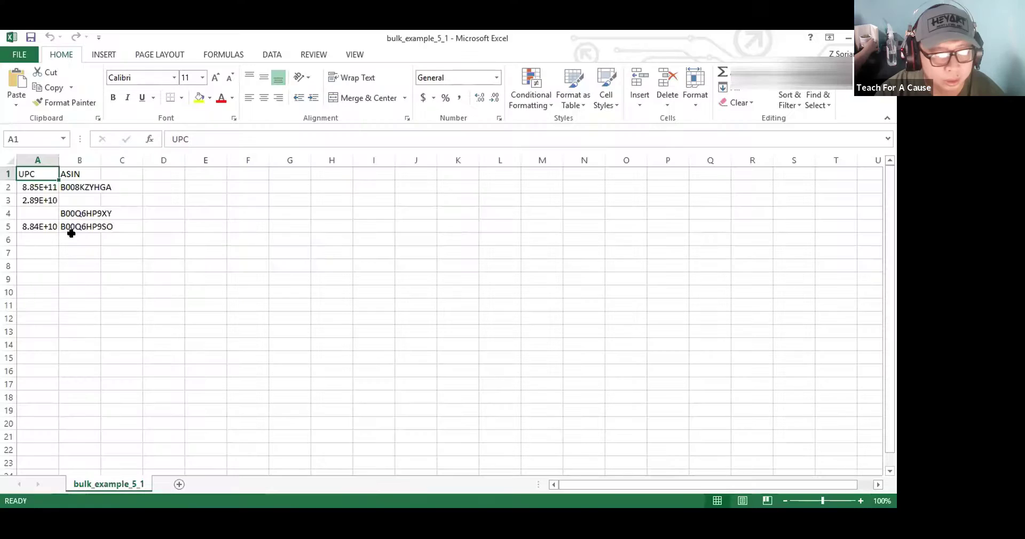
Step: Clear the sample UPC values from column A, keeping the headers and the ASIN column
click(62, 223)
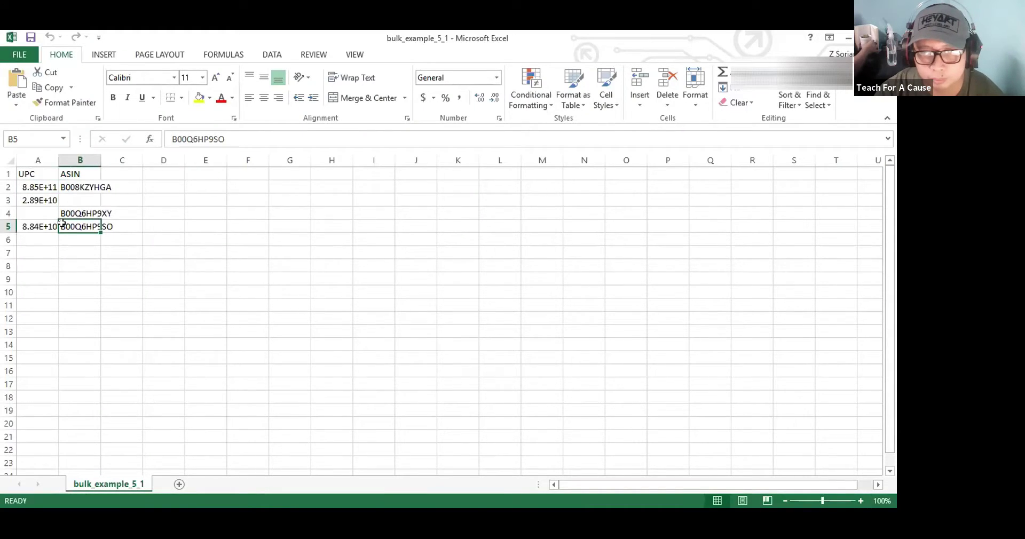
drag(37, 188, 35, 239)
key(BackSpace)
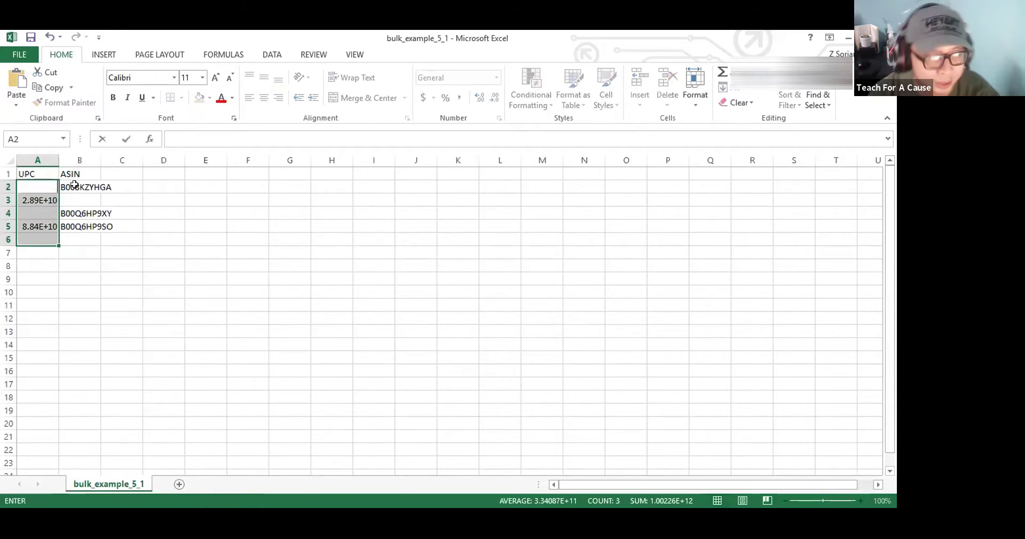
click(39, 201)
key(BackSpace)
click(41, 229)
key(BackSpace)
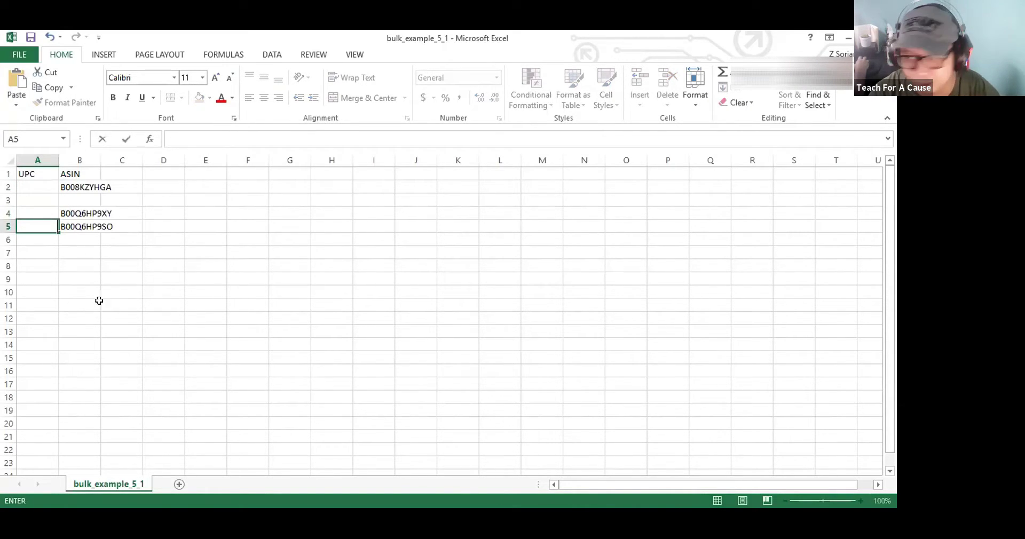
Step: Set up saving the workbook to the Desktop in CSV (MS-DOS) format, and cancel the save
click(19, 55)
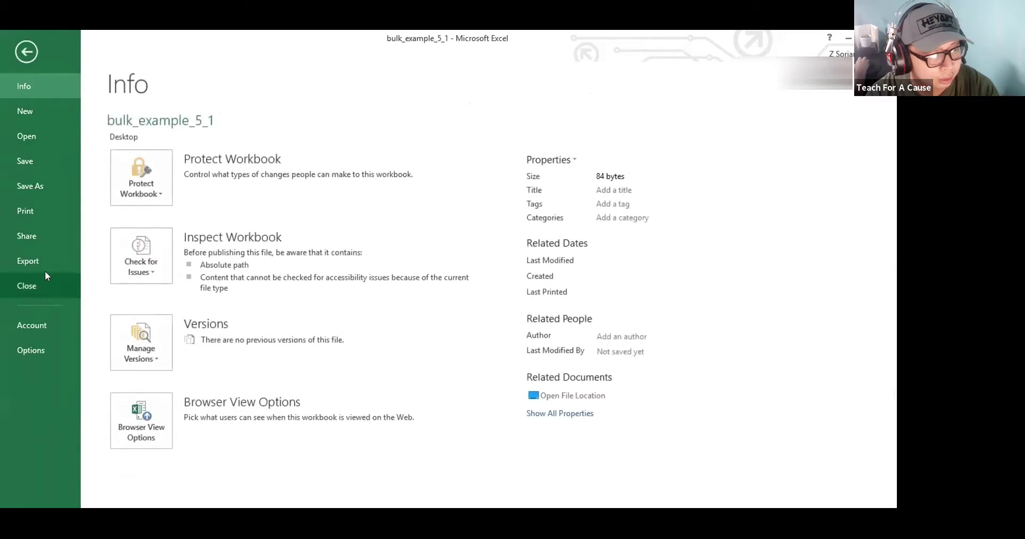
click(38, 188)
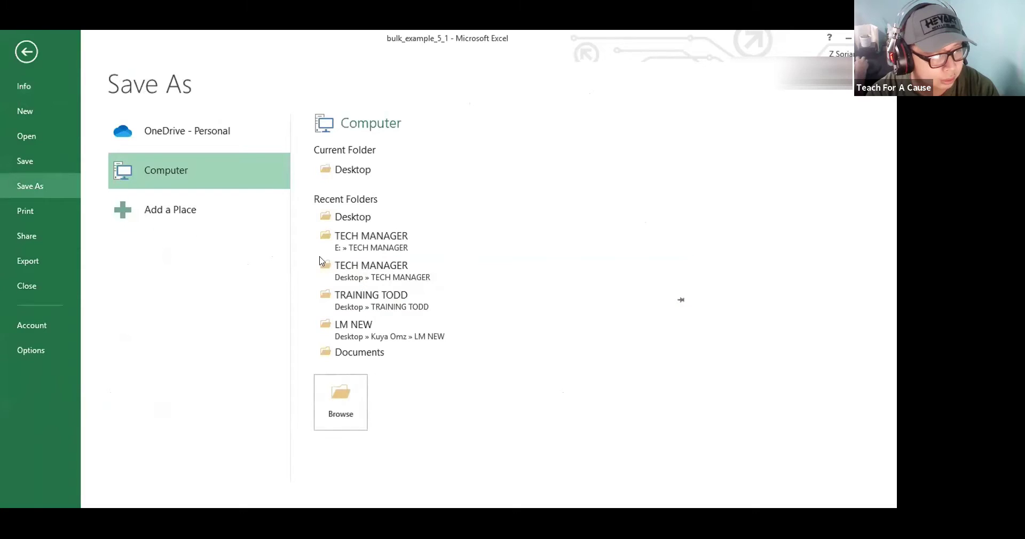
click(359, 167)
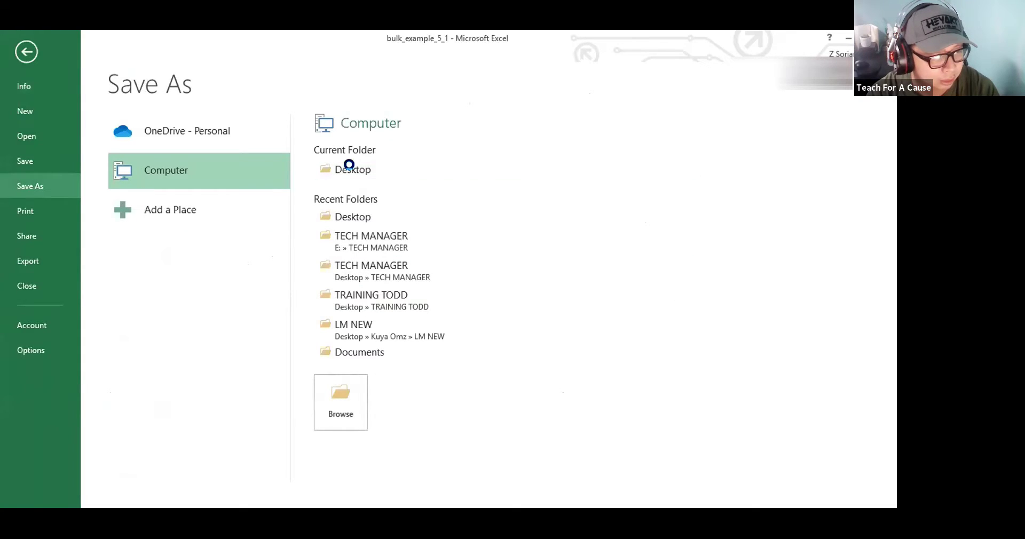
click(216, 290)
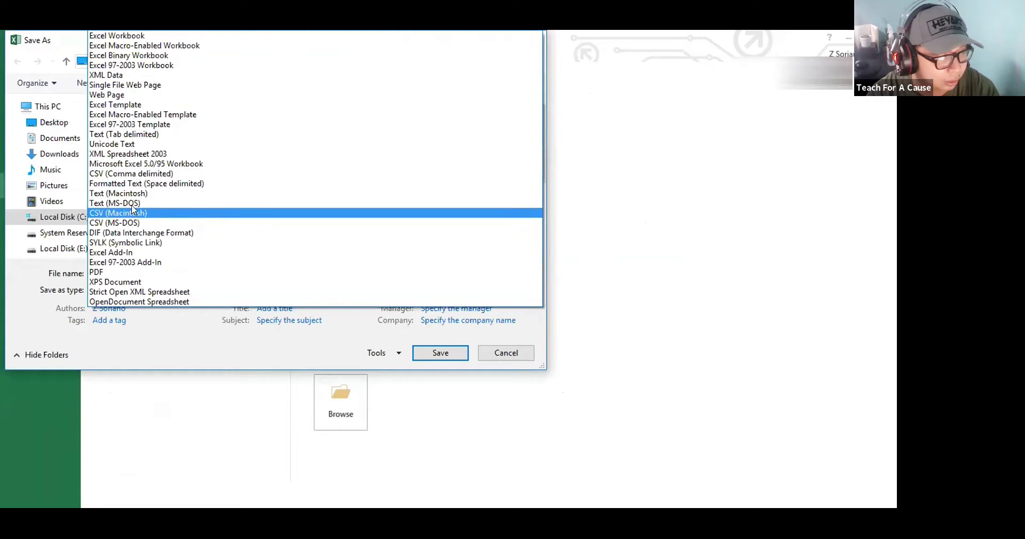
click(130, 227)
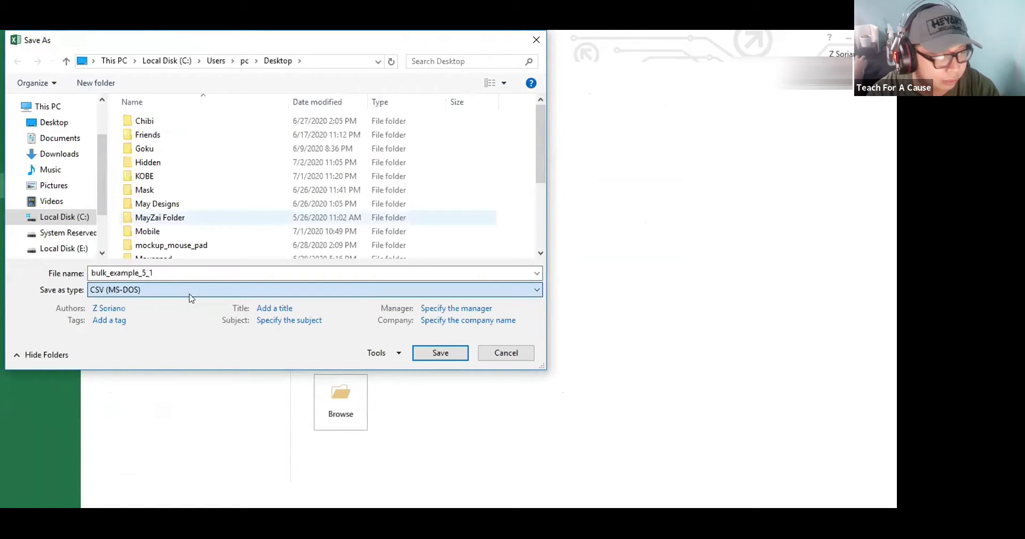
click(510, 363)
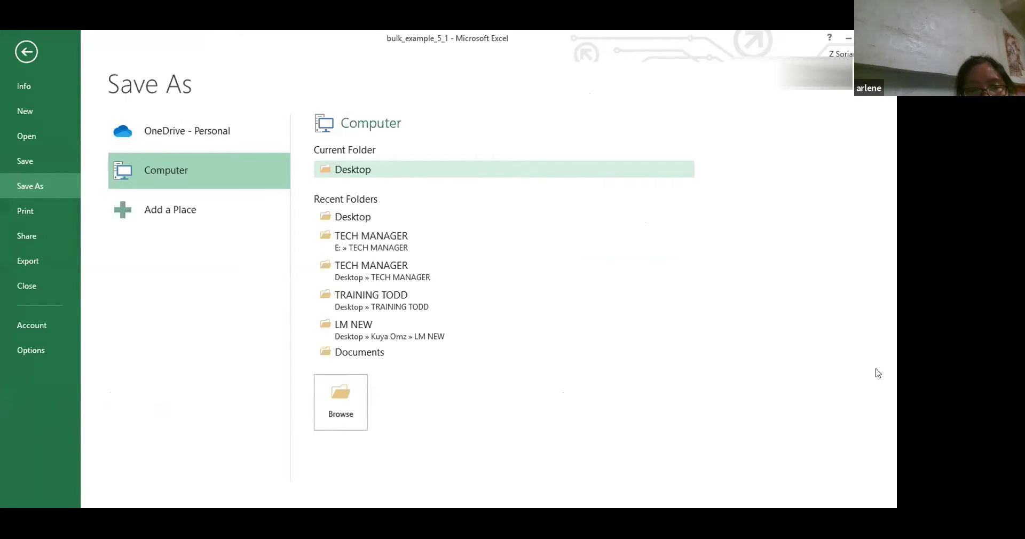
Step: Close the example workbook and dismiss the Use Bulk Product Codes dialog back in Tactical Arbitrage
key(Escape)
key(ctrl+w)
key(Tab)
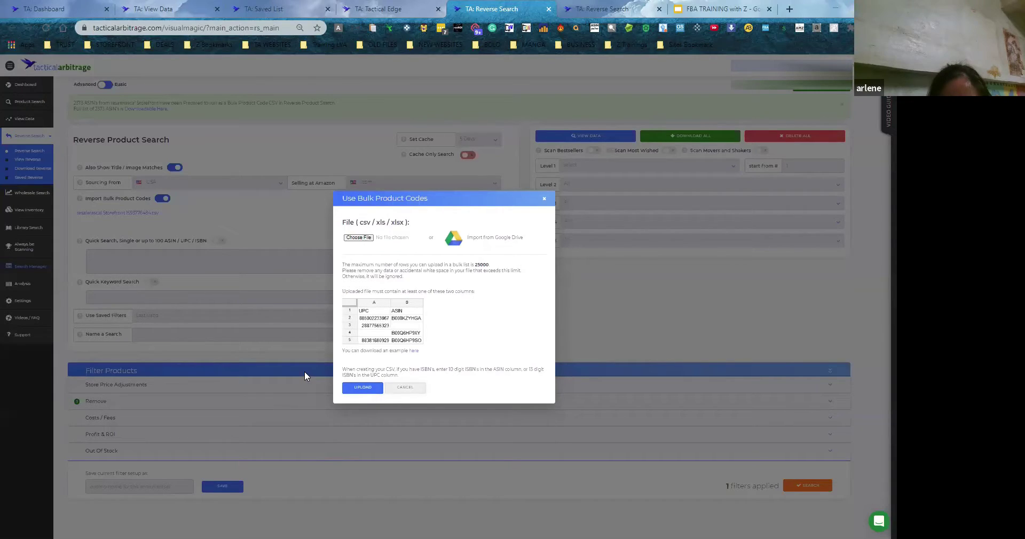
click(545, 201)
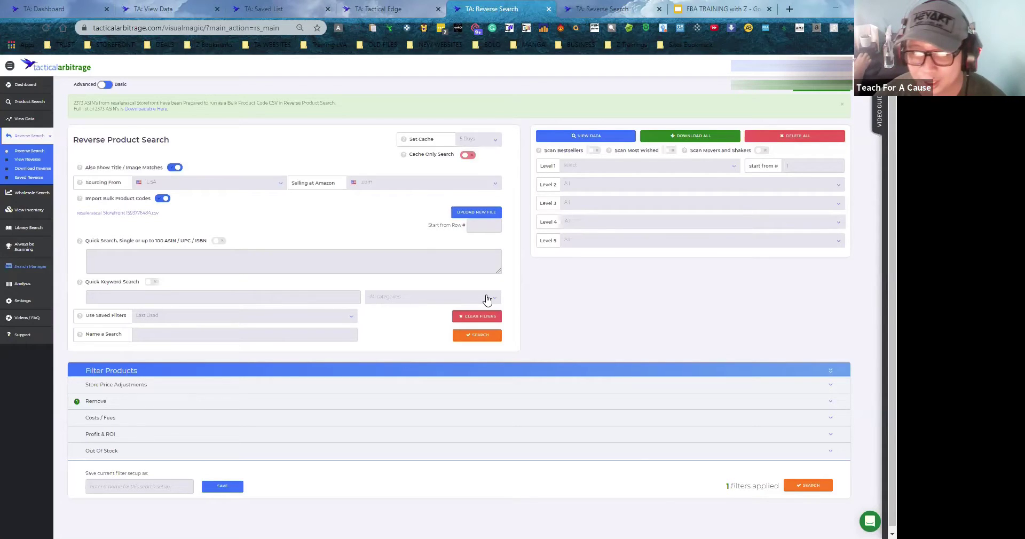
Step: Review the seller list in Tactical Edge again and return to the Reverse Product Search form
click(384, 9)
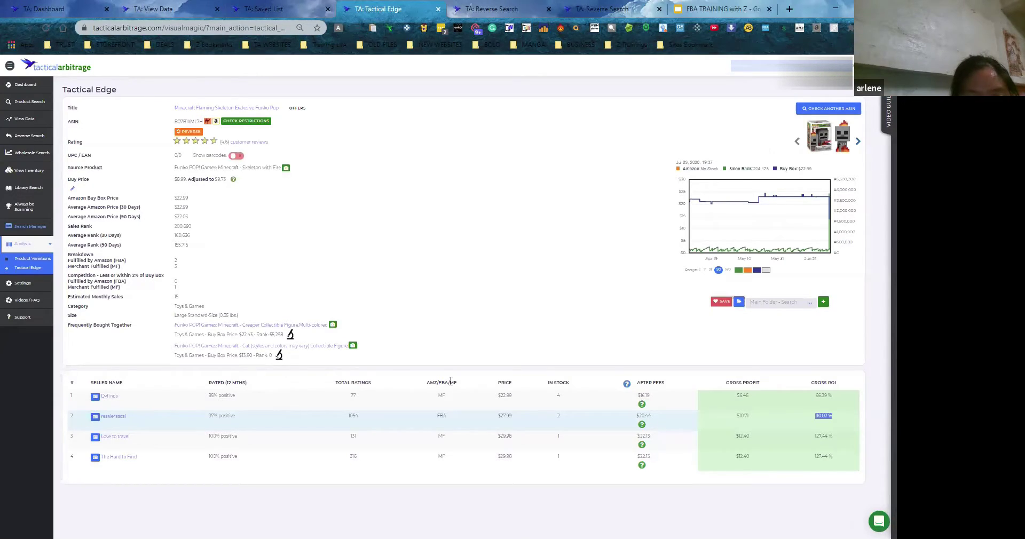
click(516, 7)
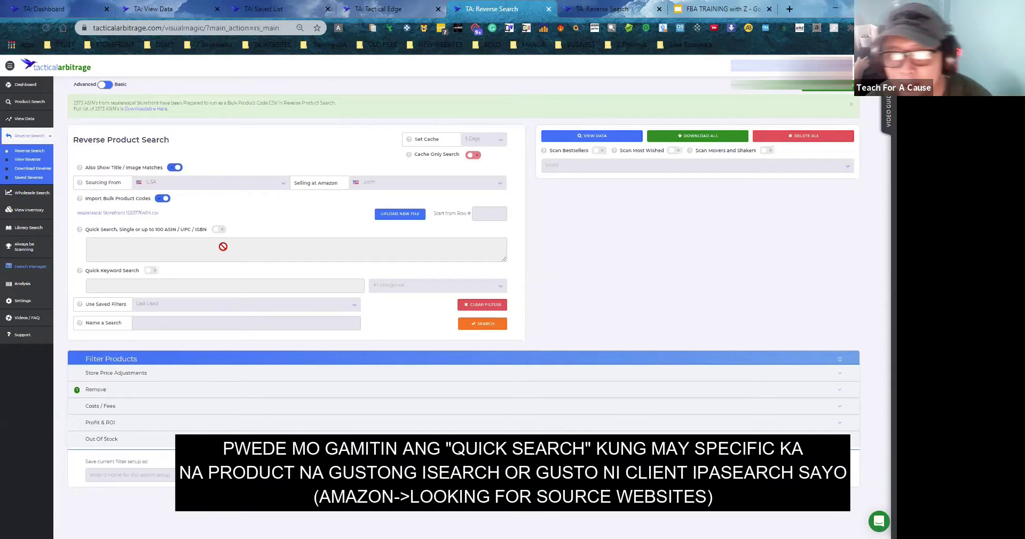
Step: Recheck the second seller's entry for exploring all its ASINs in Tactical Edge and return to the Reverse Product Search form
click(390, 8)
click(470, 7)
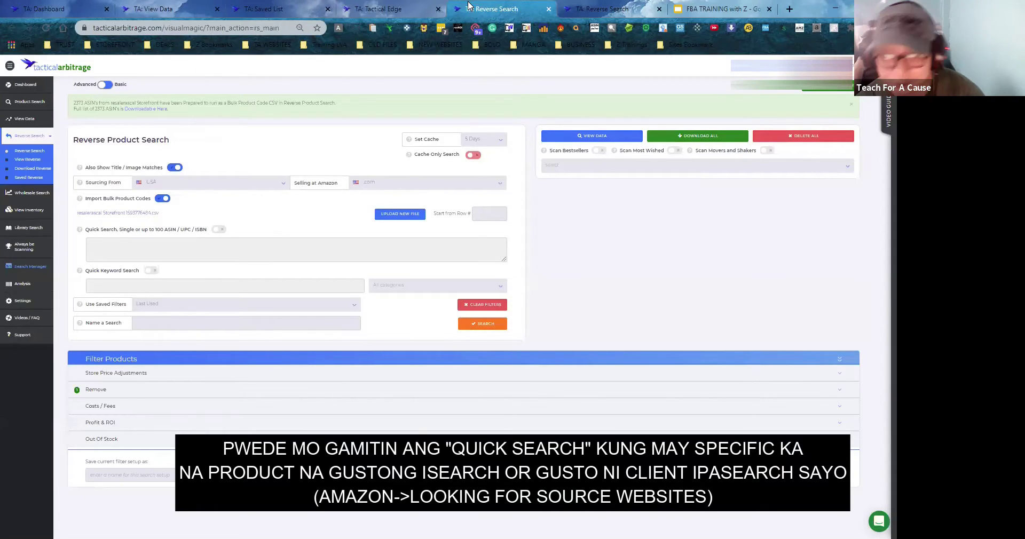
click(422, 8)
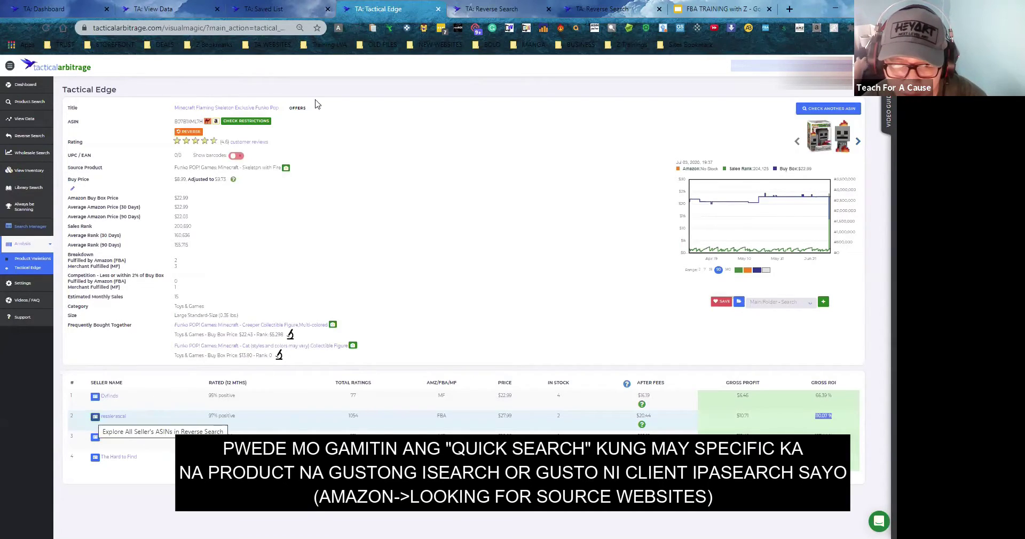
click(94, 420)
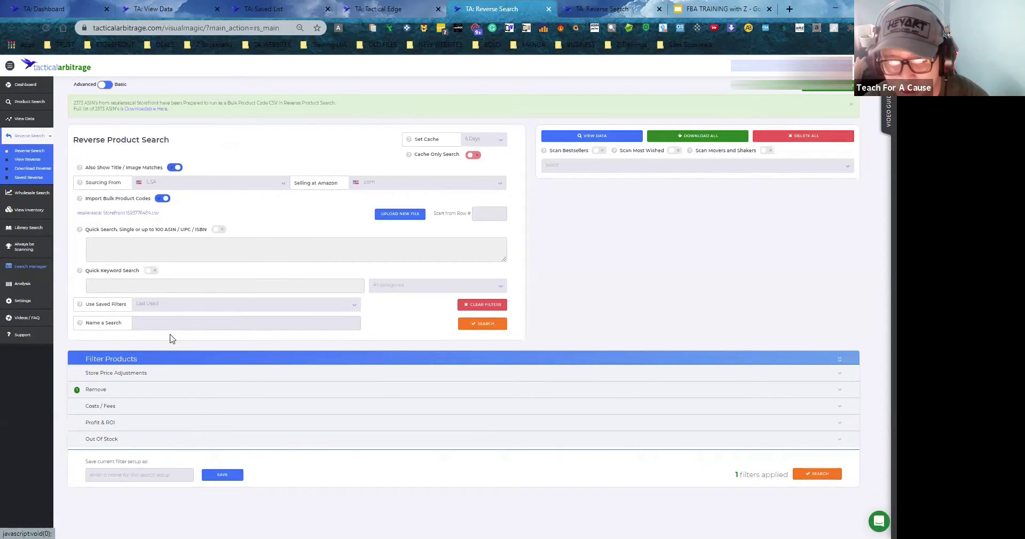
Step: Apply the saved filter Reverse 30 Day NO Tax to the Reverse Product Search and expand its Costs / Fees settings
click(207, 308)
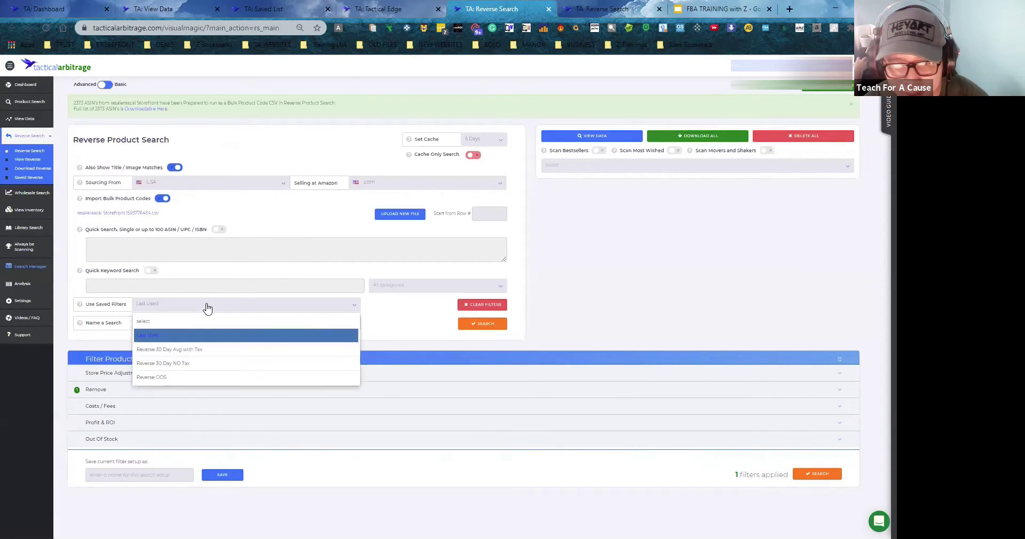
click(191, 368)
click(141, 406)
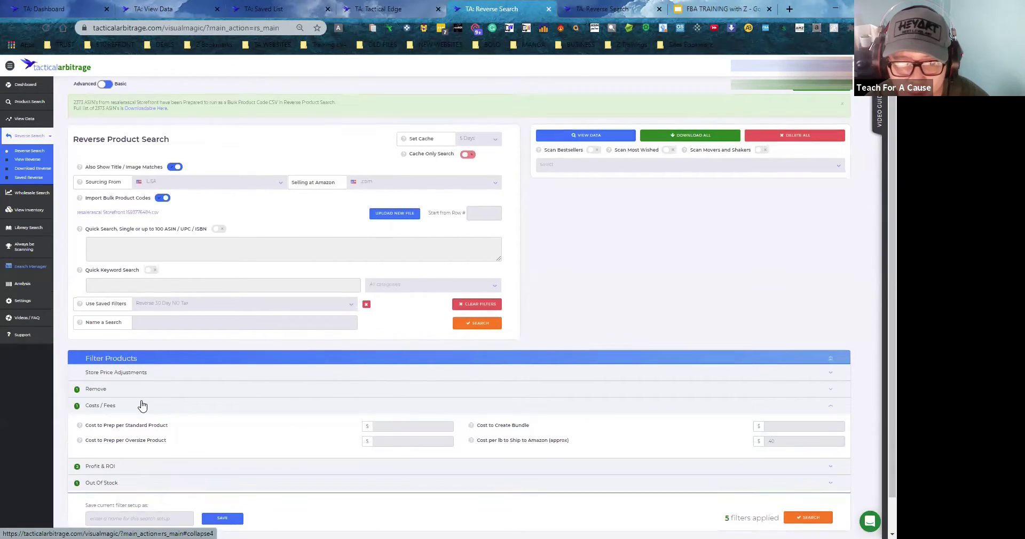
scroll(453, 384, down, 1)
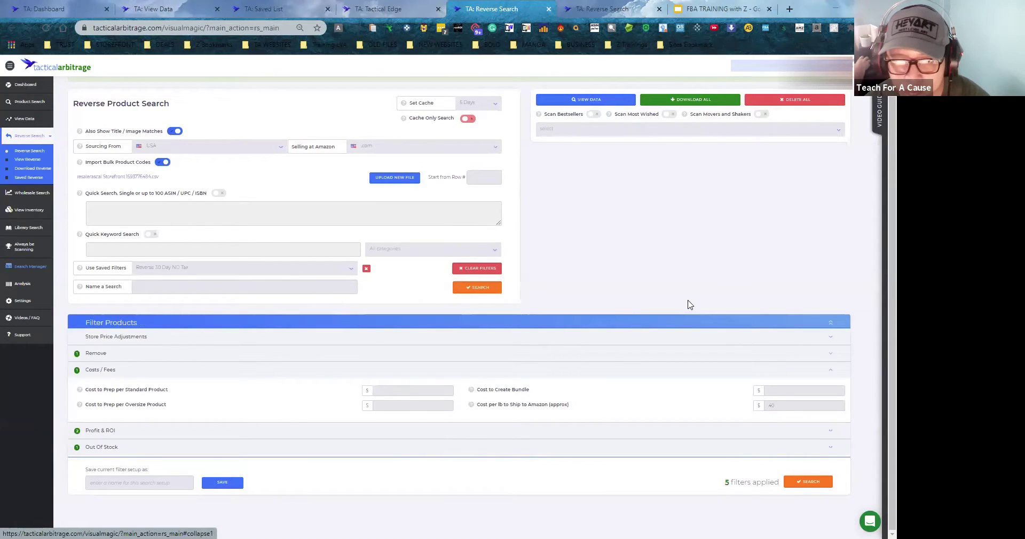
Step: Expand the Remove and Profit & ROI filters and examine the minimum Gross Profit and Gross ROI settings
click(198, 353)
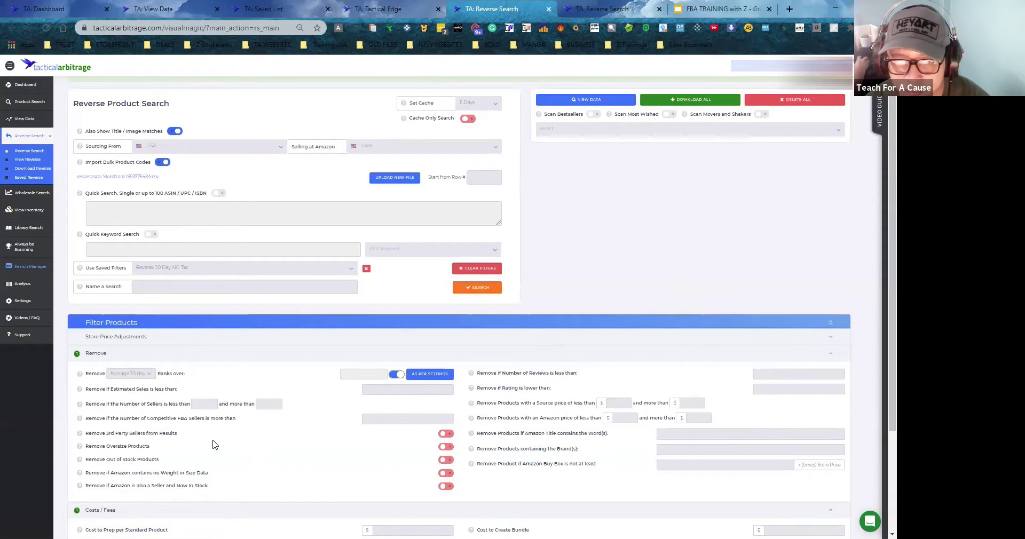
scroll(214, 444, down, 2)
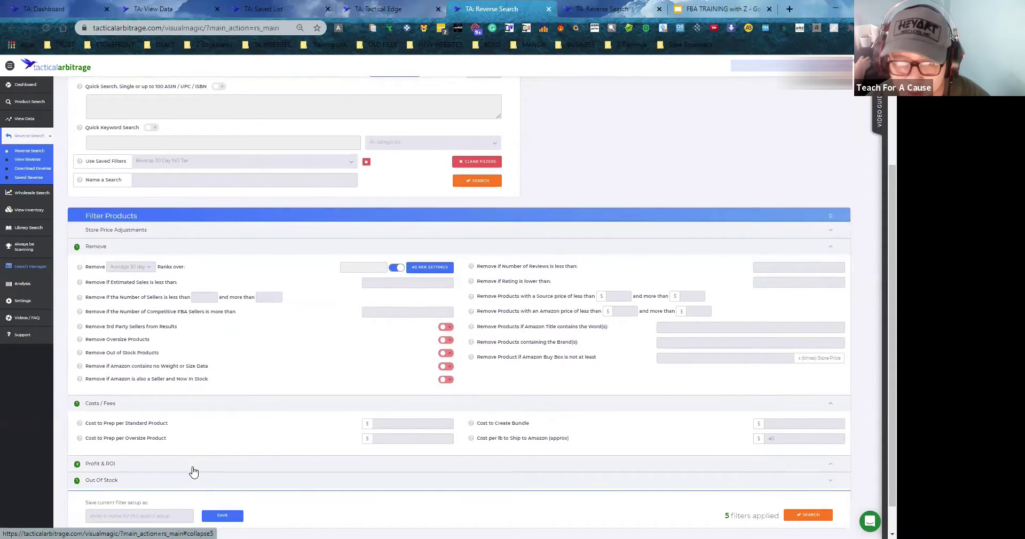
click(193, 473)
scroll(193, 473, down, 1)
double_click(772, 422)
double_click(405, 422)
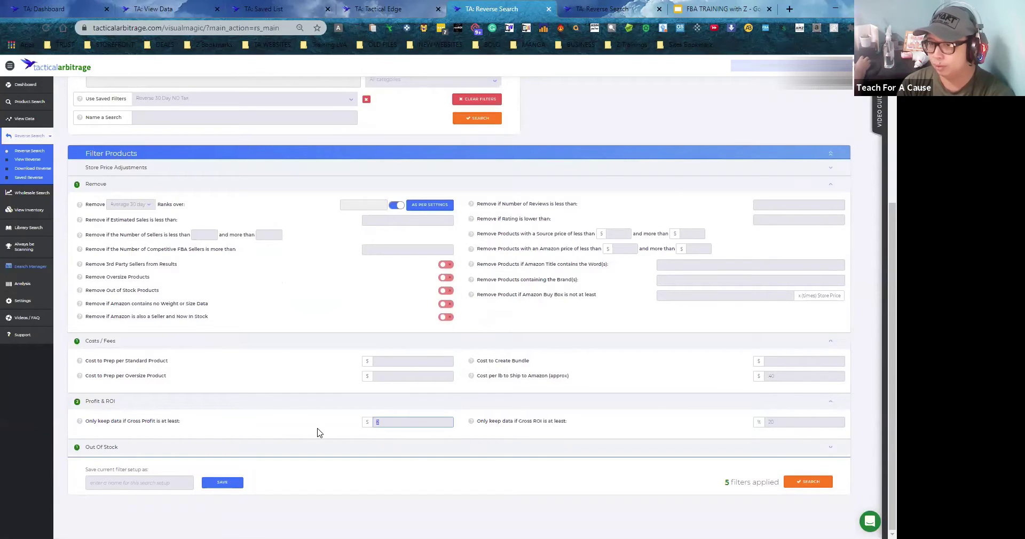
scroll(258, 396, up, 3)
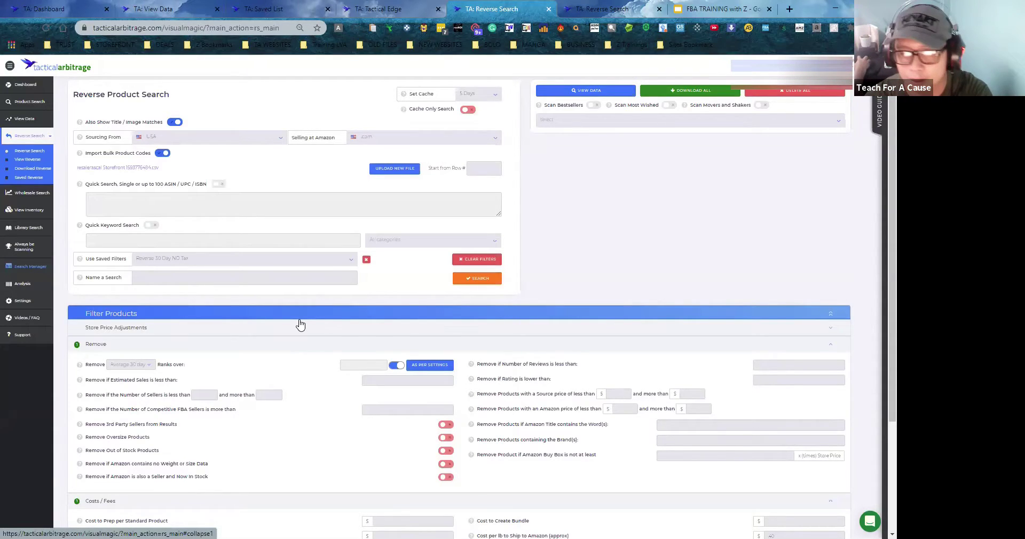
scroll(301, 325, down, 3)
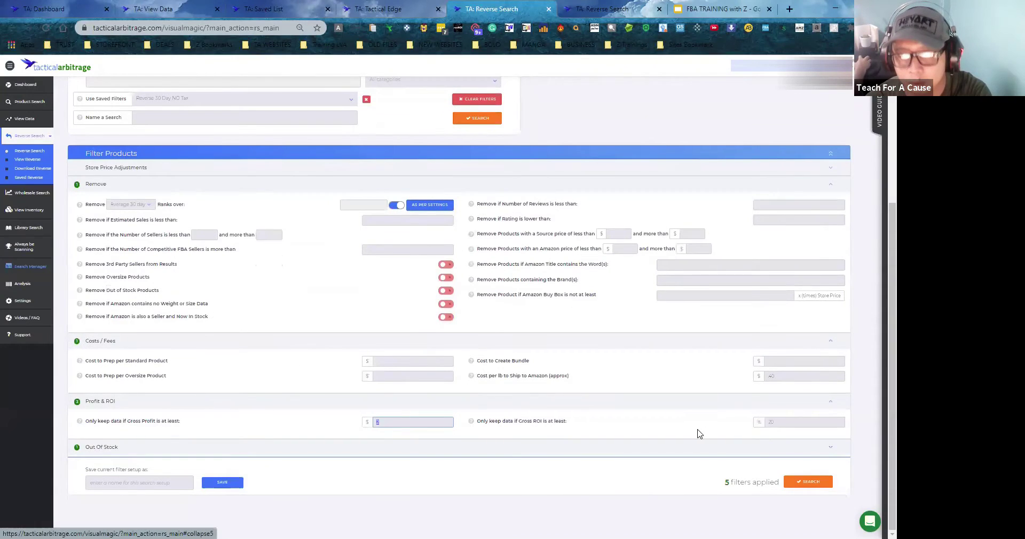
Step: Check the Out Of Stock filter options and start the Reverse Search on the seller's bulk ASIN file
click(157, 450)
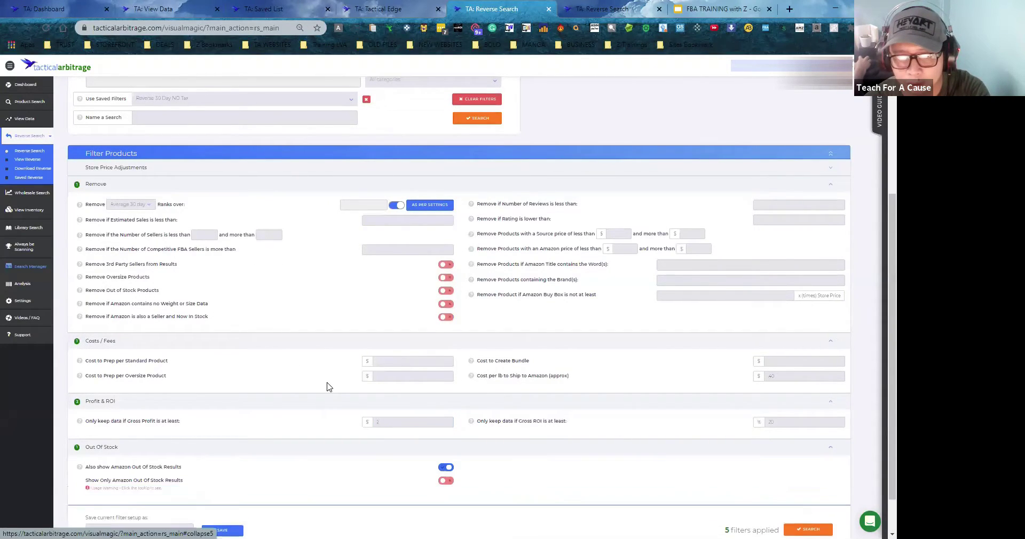
scroll(328, 386, down, 1)
scroll(534, 459, up, 1)
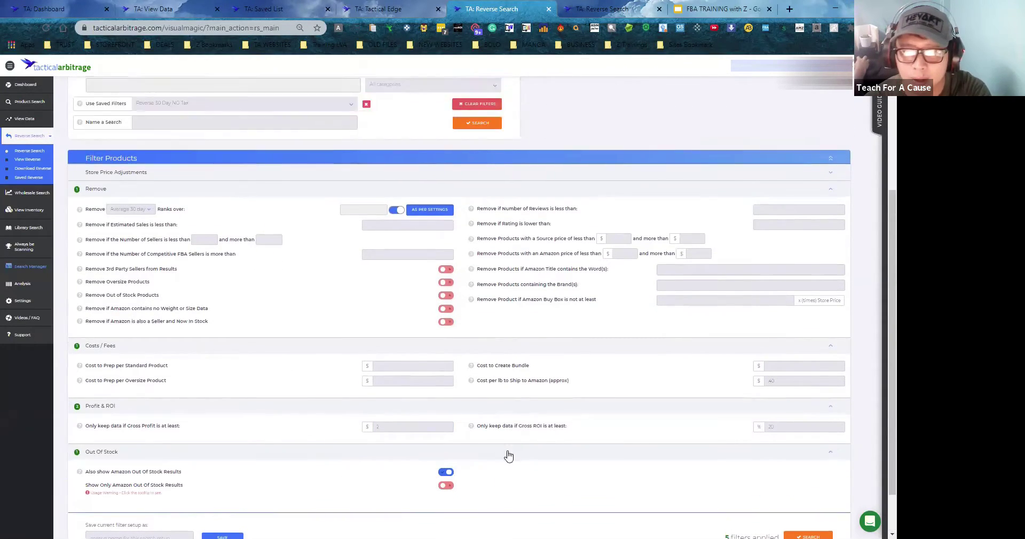
scroll(520, 406, up, 4)
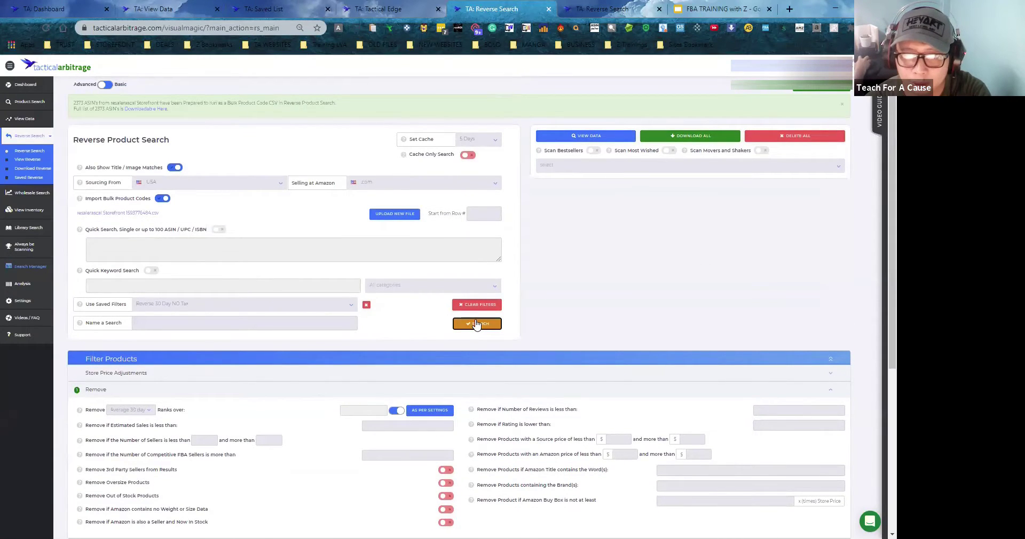
click(477, 324)
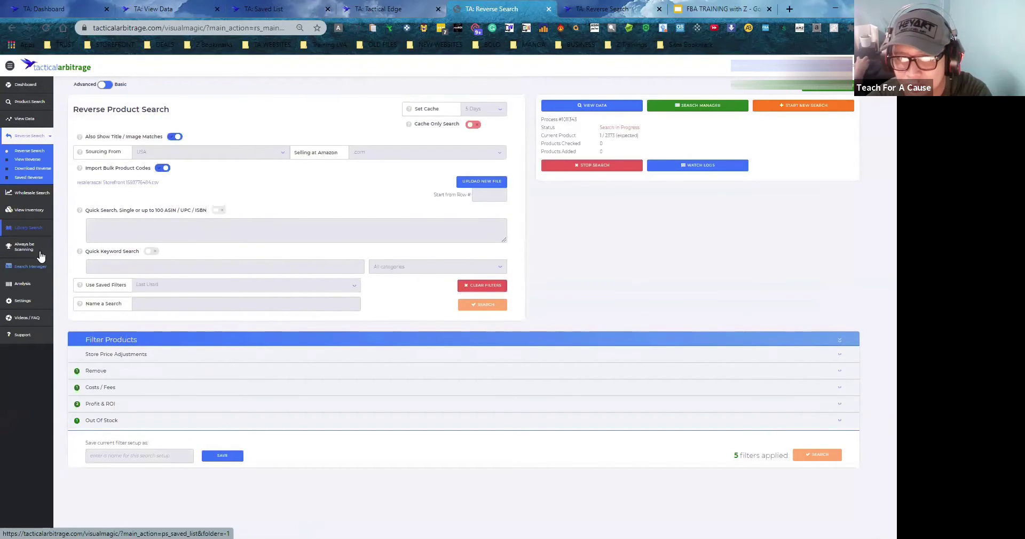
Step: Open View Reverse in a separate browser tab, close the extra duplicate, and show the reverse search results
middle_click(31, 267)
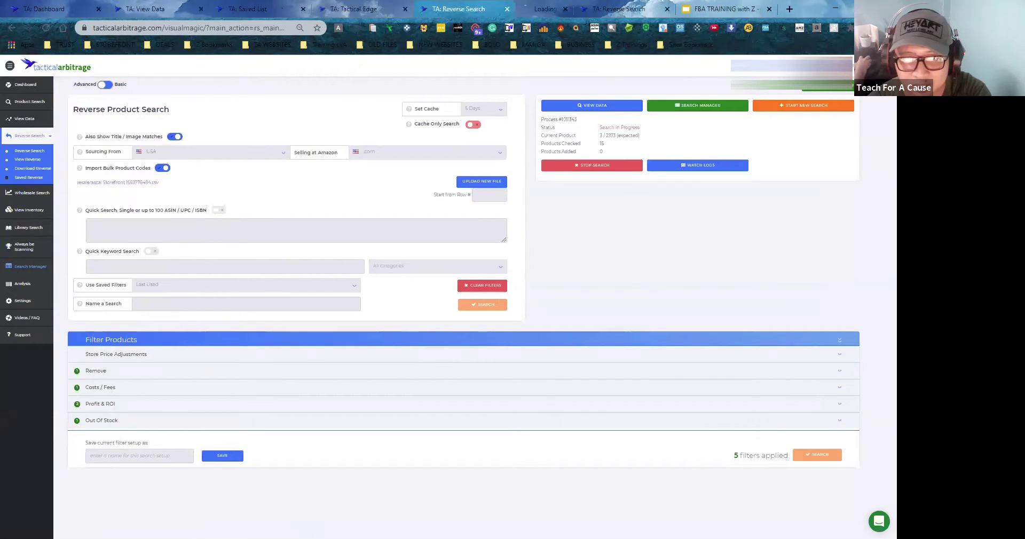
click(32, 119)
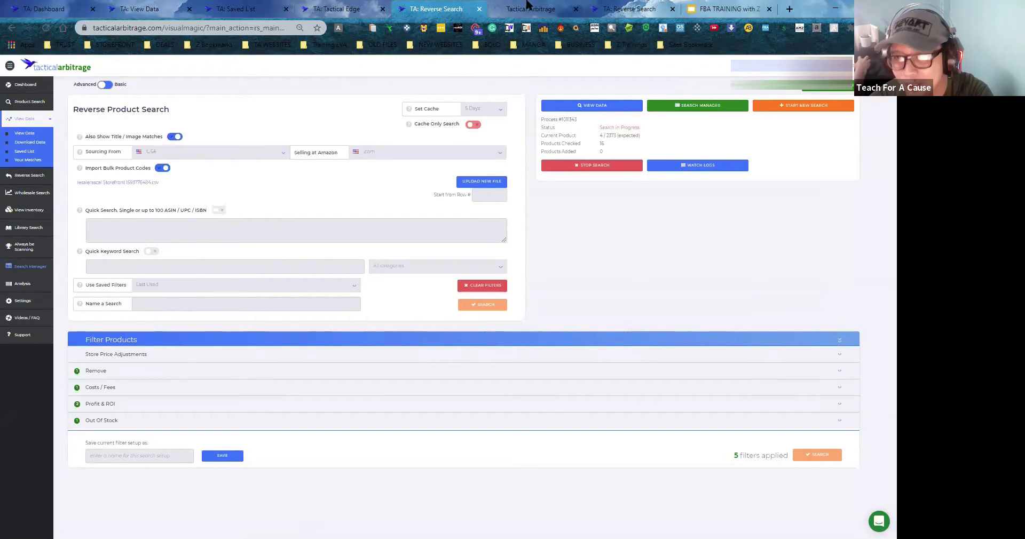
click(30, 185)
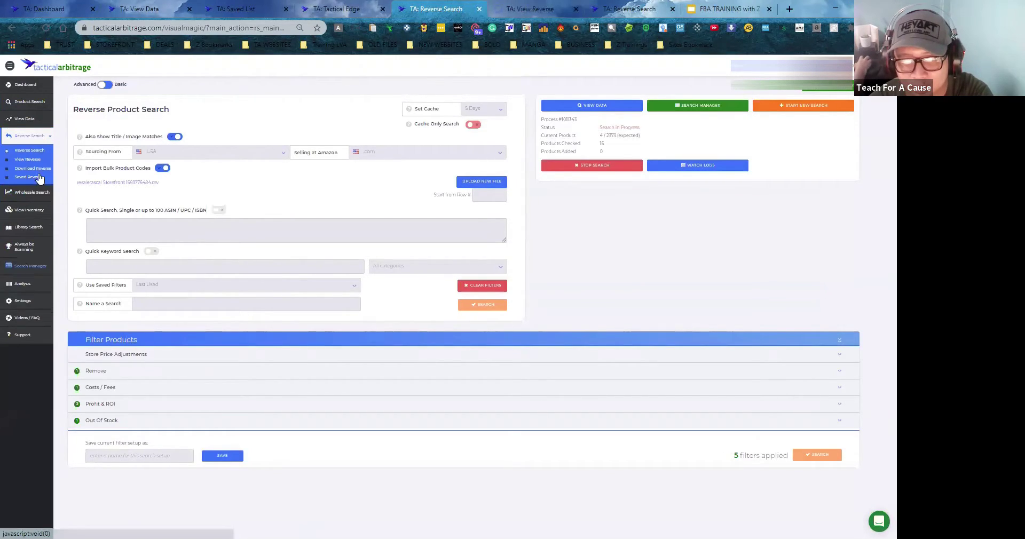
right_click(27, 160)
click(72, 169)
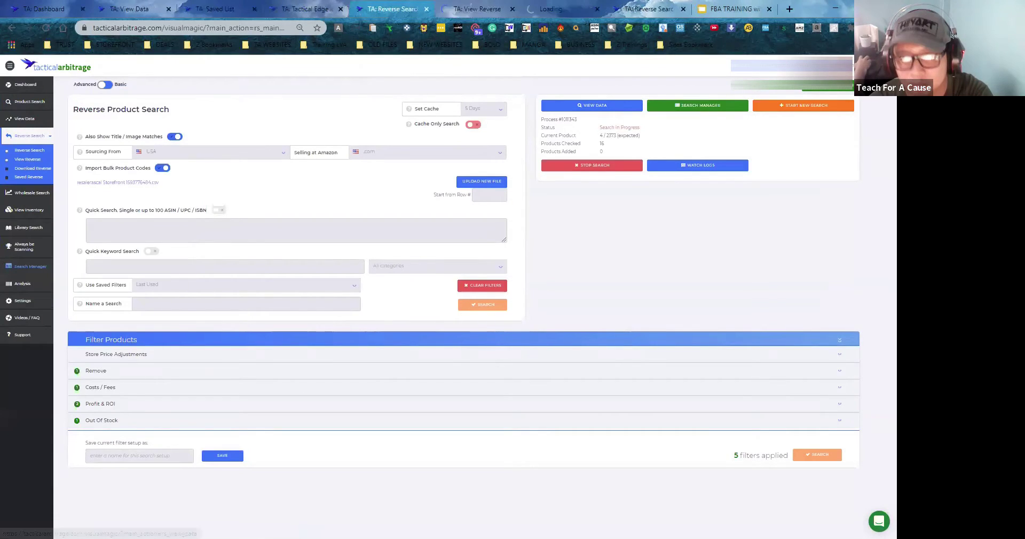
click(598, 9)
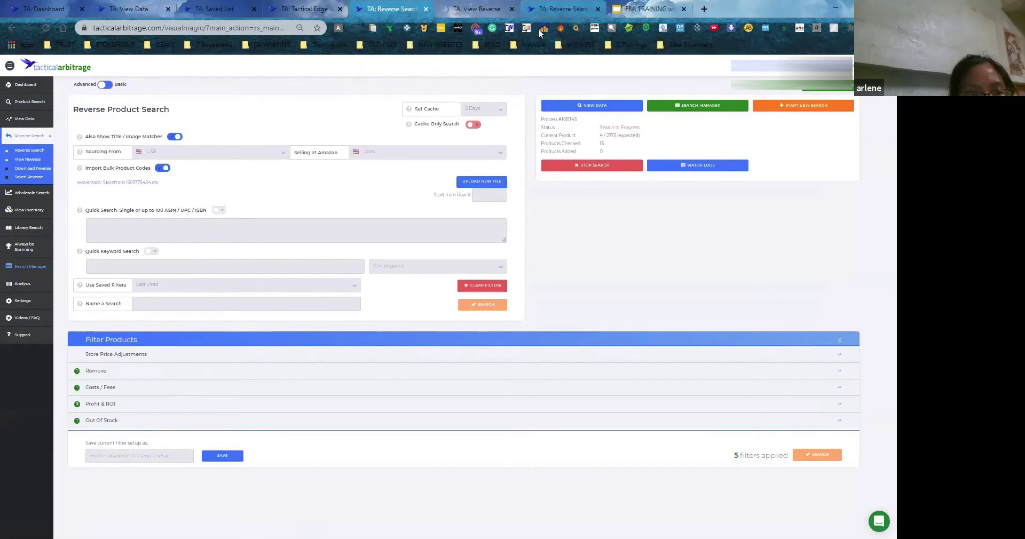
click(510, 6)
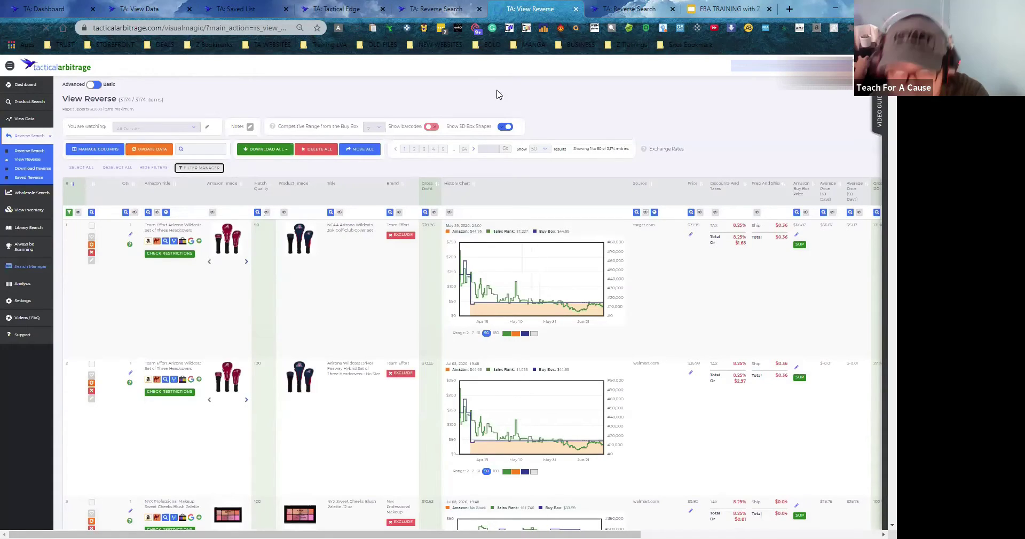
Step: Return to the running Reverse Product Search and review its Remove filter settings
click(458, 6)
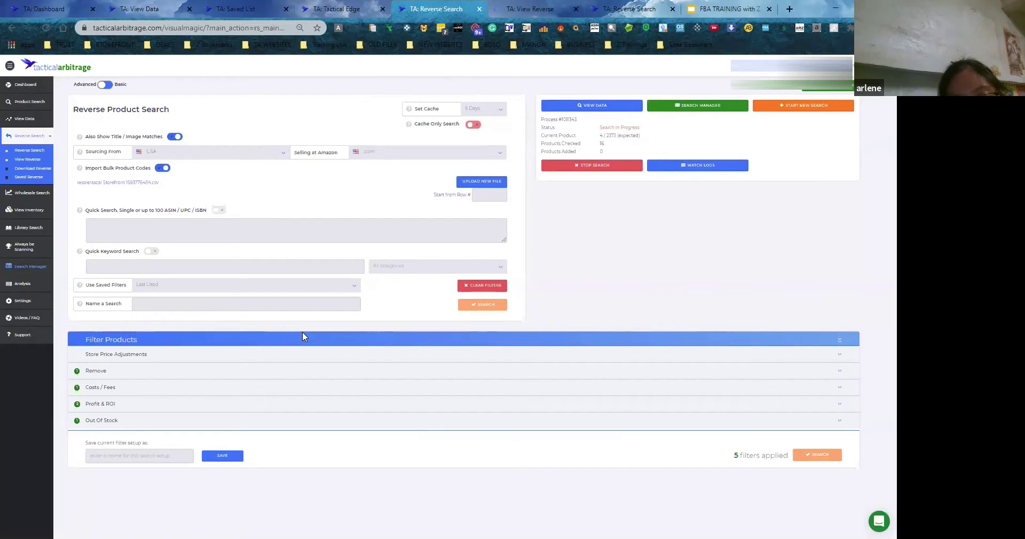
click(231, 377)
scroll(208, 354, down, 2)
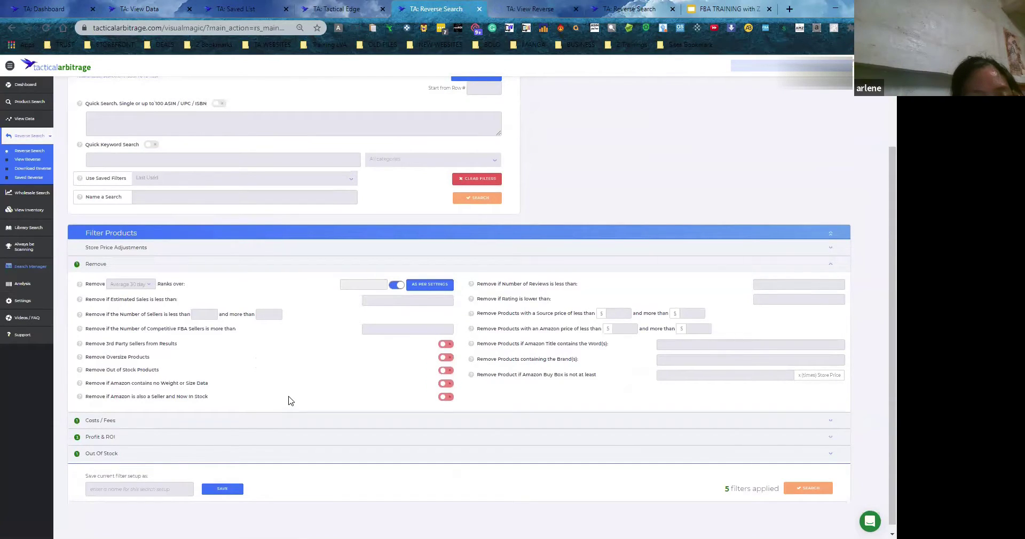
scroll(297, 363, up, 1)
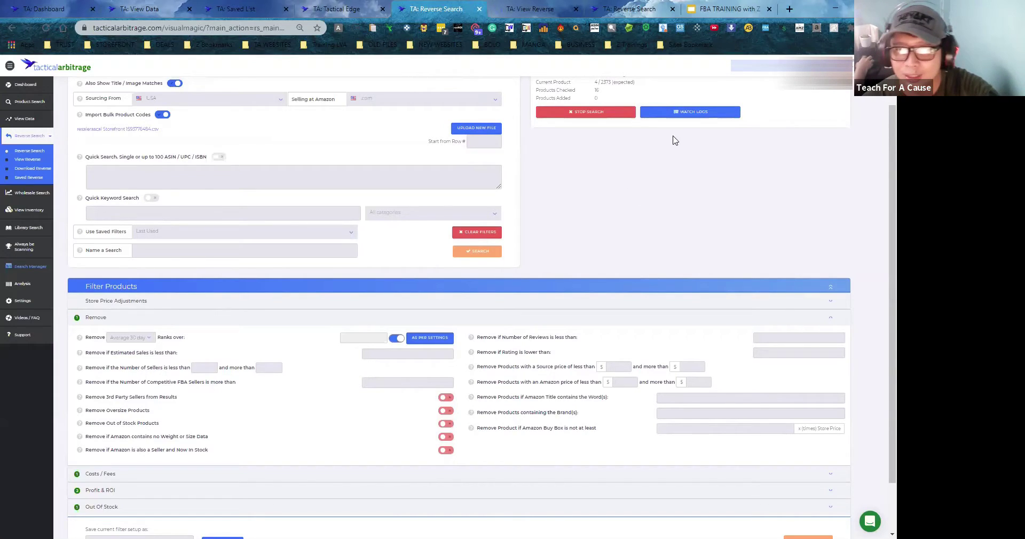
Step: From the View Reverse results, open the NYX Sweet Cheeks Blush Palette's Amazon and source pages in new tabs and inspect the Amazon listing
click(534, 8)
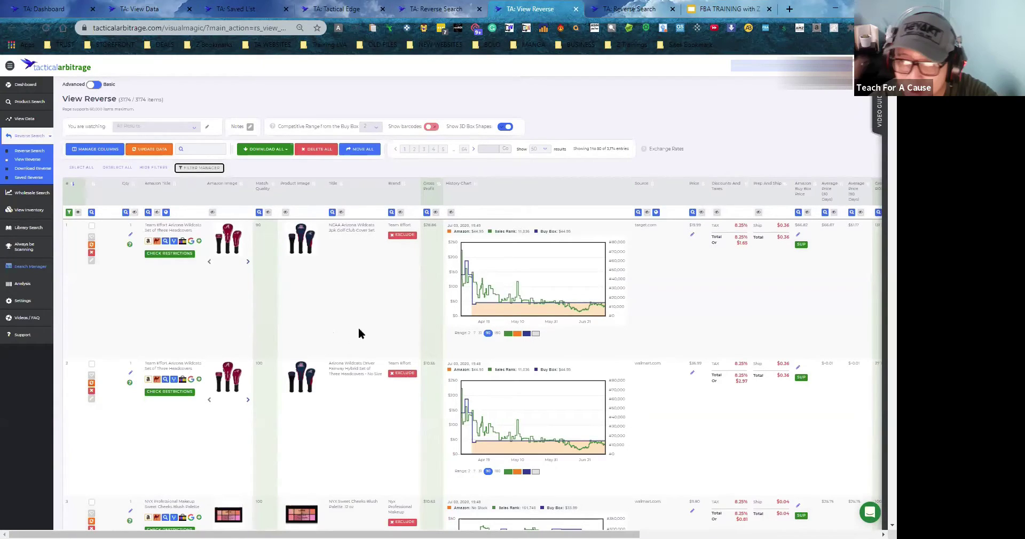
scroll(362, 333, down, 3)
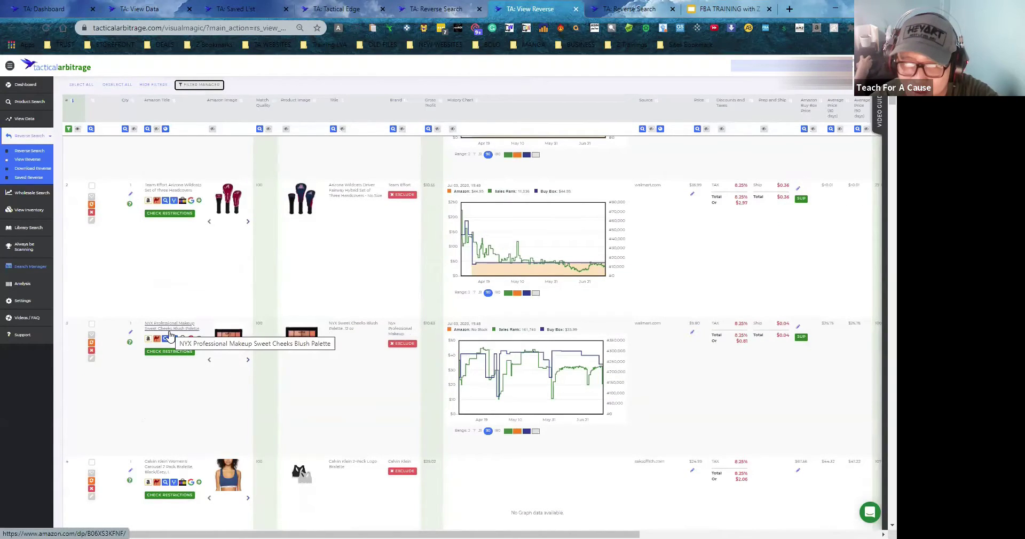
right_click(169, 328)
click(184, 334)
right_click(343, 327)
click(359, 334)
click(508, 8)
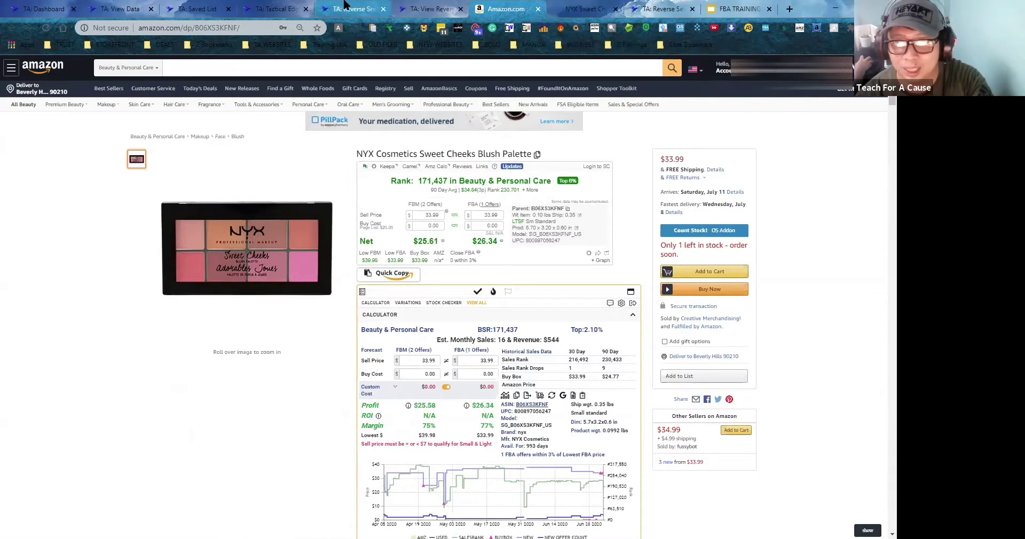
Step: In Reverse Product Search, turn off Import Bulk Product Codes and enter the keyword Disney for a Quick Keyword Search
click(345, 6)
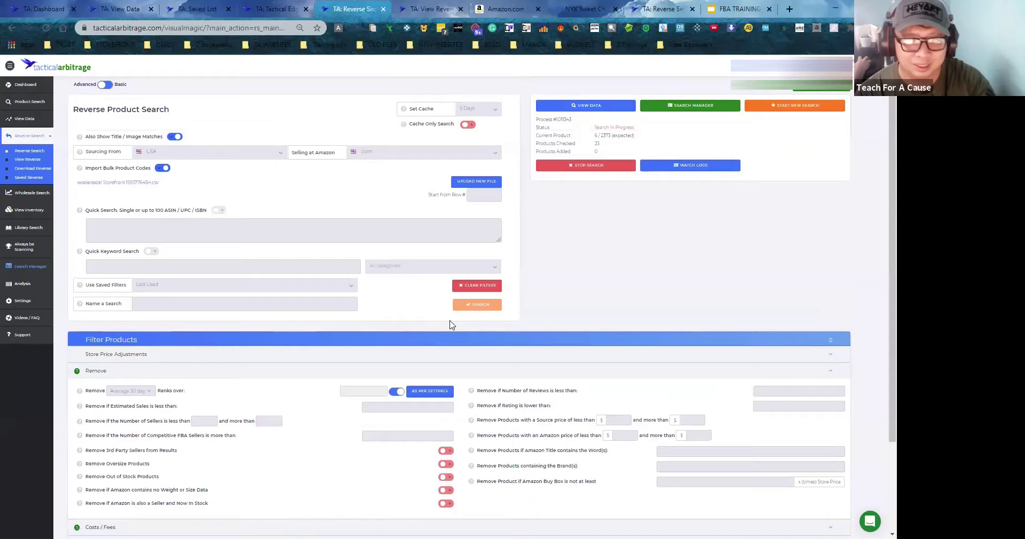
click(163, 169)
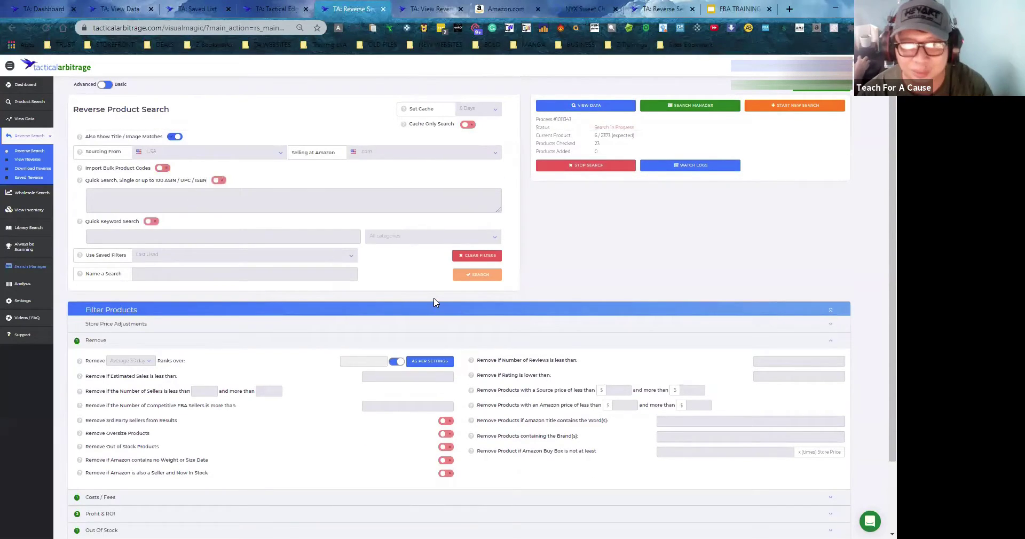
click(178, 234)
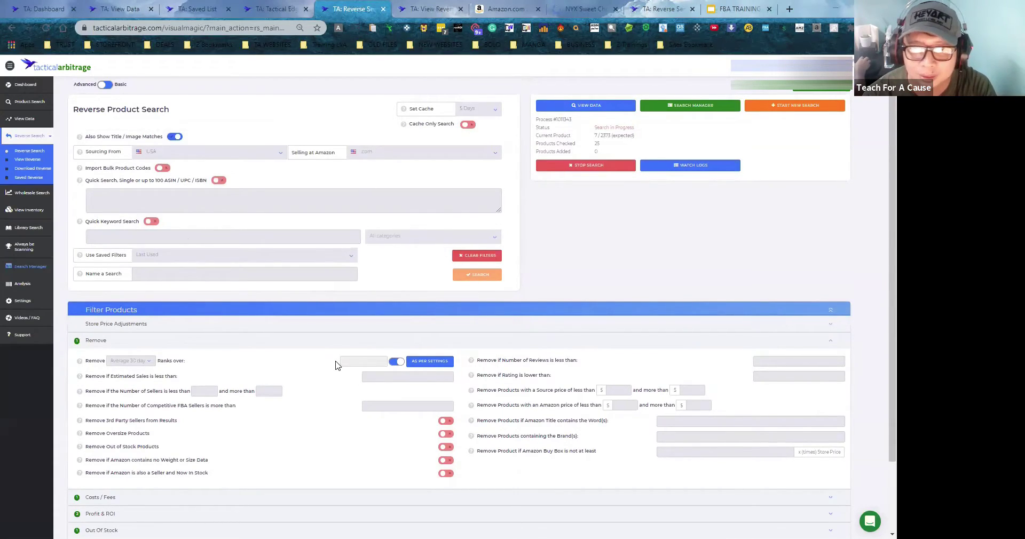
click(194, 236)
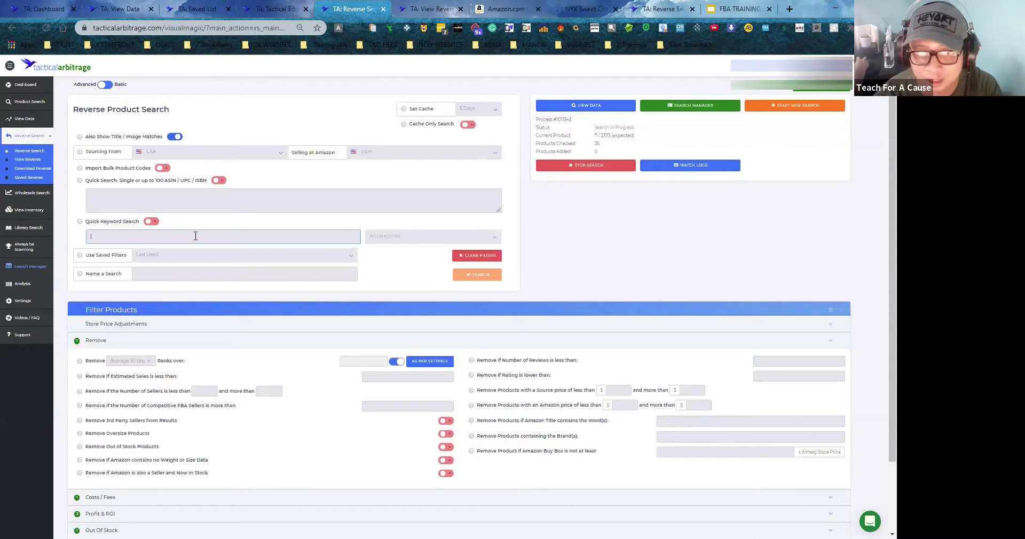
text(Ea)
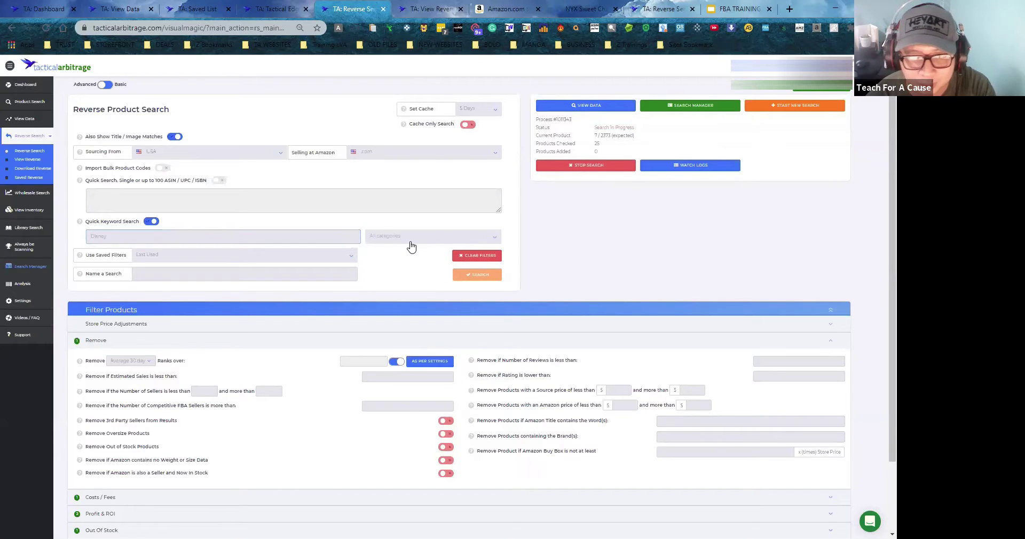
Step: Limit the Quick Keyword Search to the Toys & Games category and look over the filter settings
click(413, 241)
scroll(410, 371, down, 5)
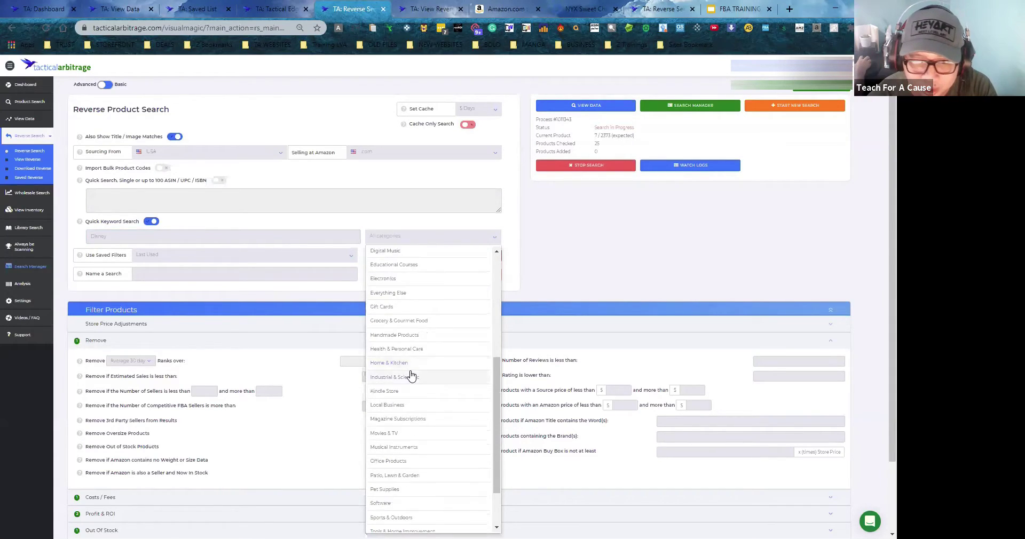
click(395, 483)
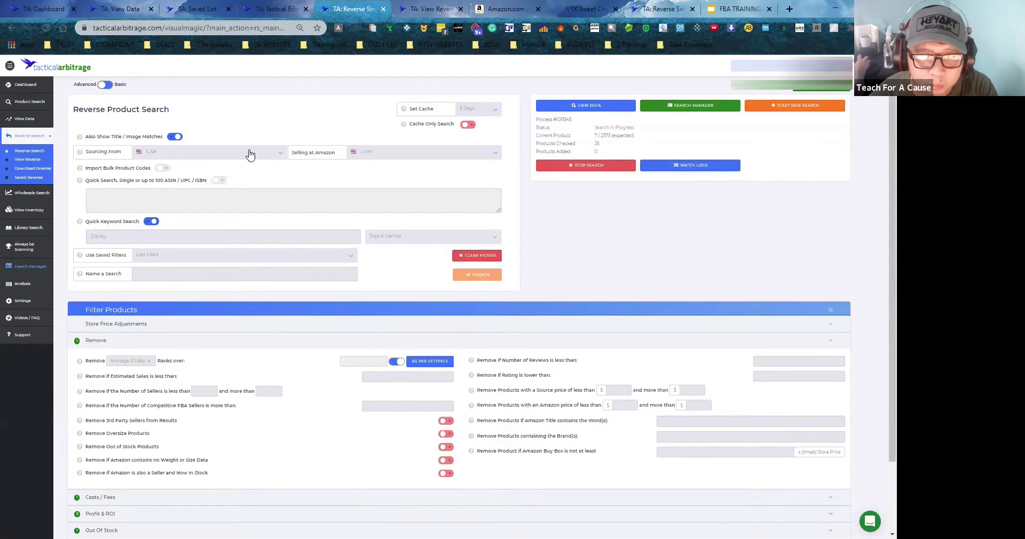
scroll(307, 389, down, 2)
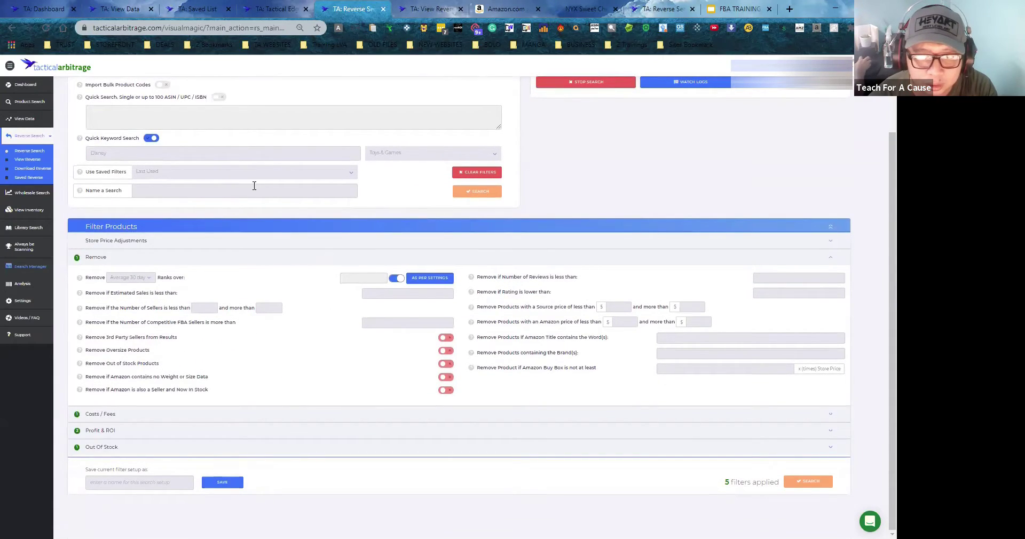
Step: Switch the search input between Quick Search, Import Bulk Product Codes and Quick Keyword Search, ending with Quick Keyword Search enabled
scroll(473, 224, up, 2)
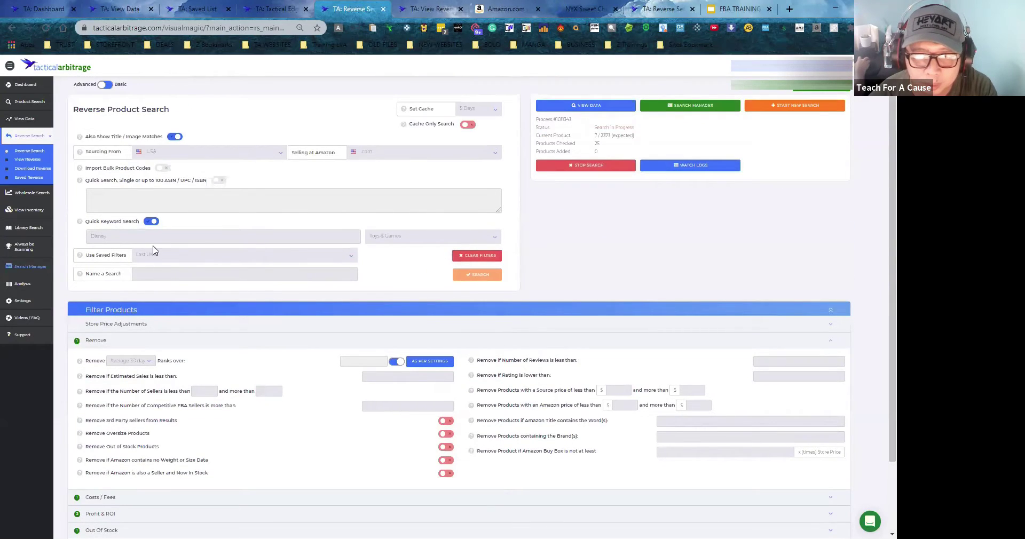
click(117, 196)
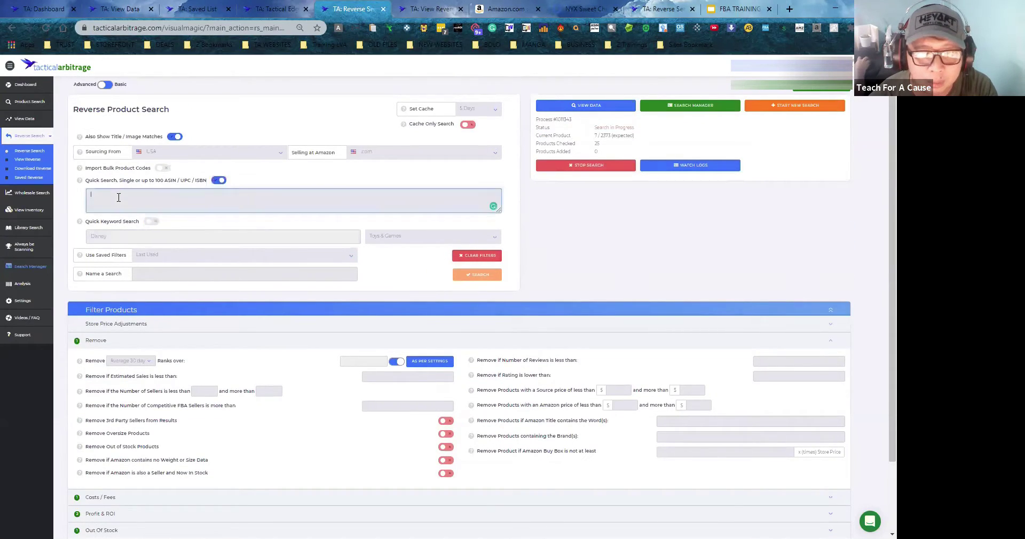
click(155, 223)
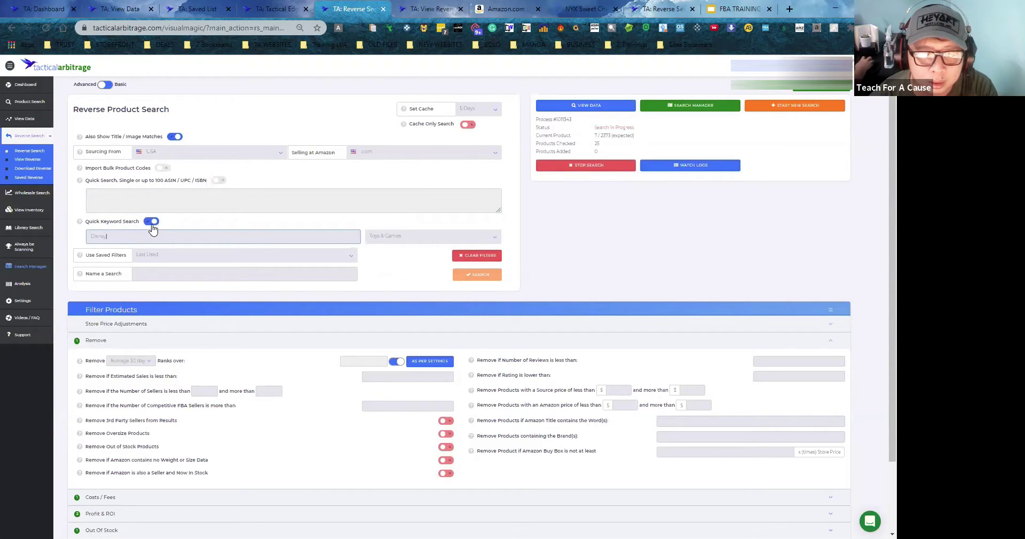
click(164, 170)
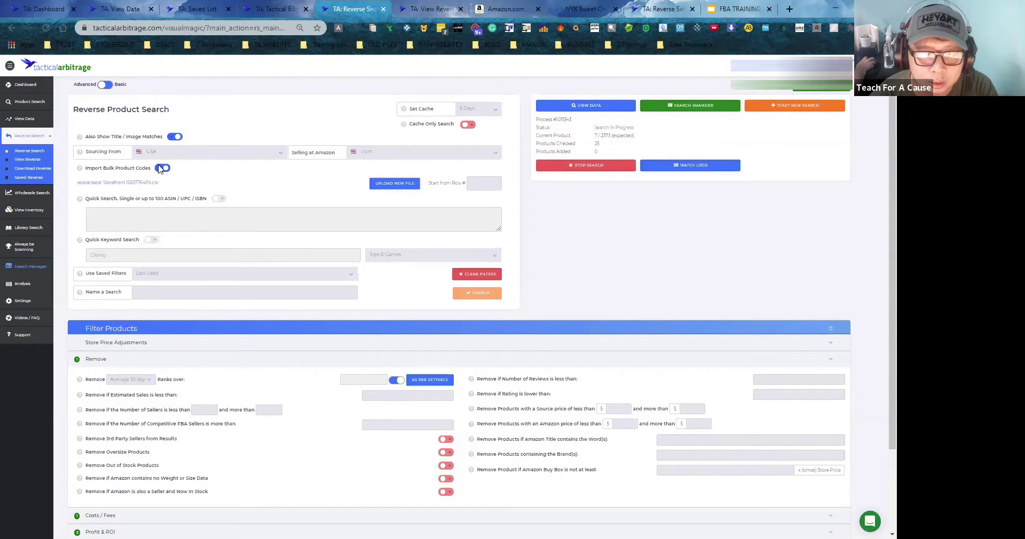
click(160, 169)
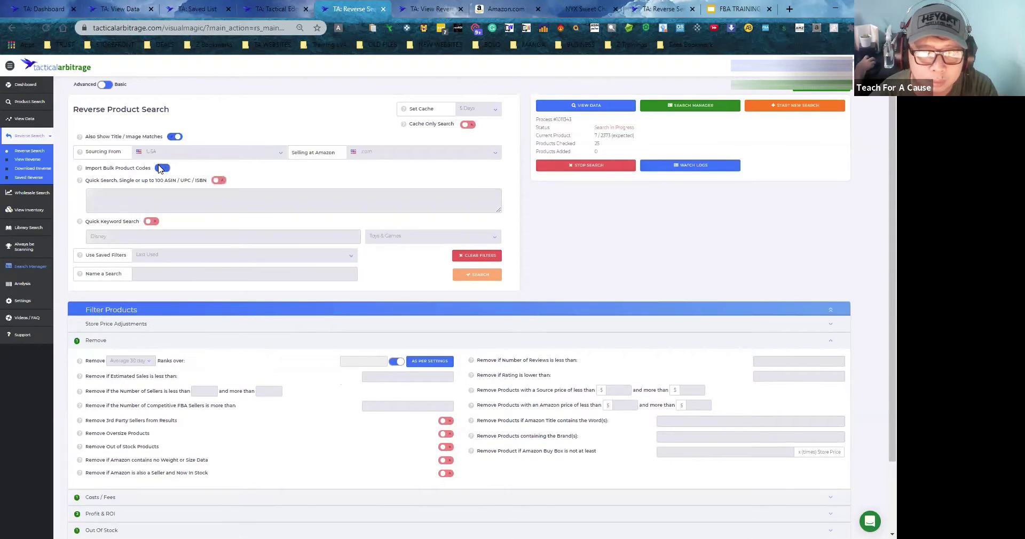
click(165, 239)
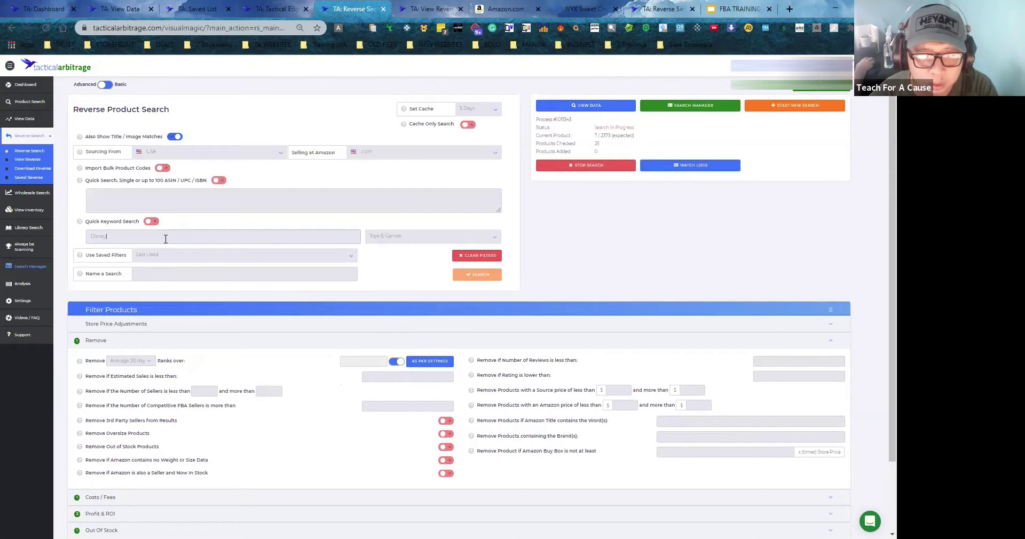
click(152, 221)
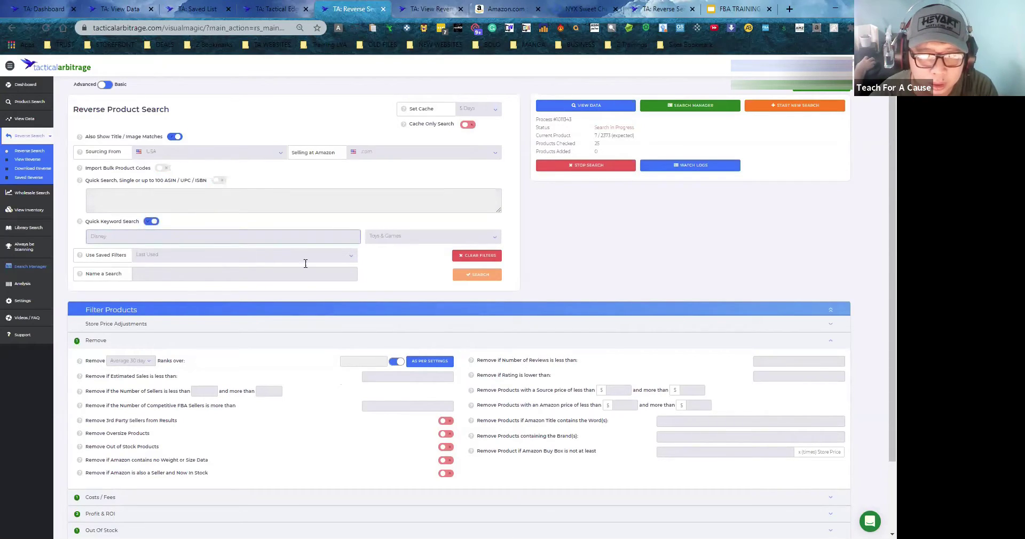
Step: Look through the keyword search's category choices and the product filter settings without changing them
click(427, 241)
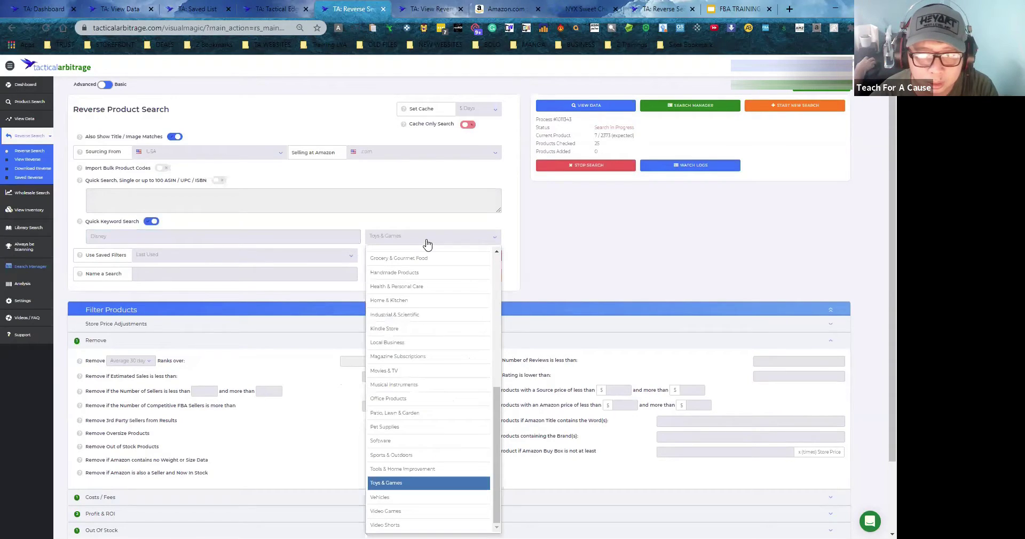
click(154, 244)
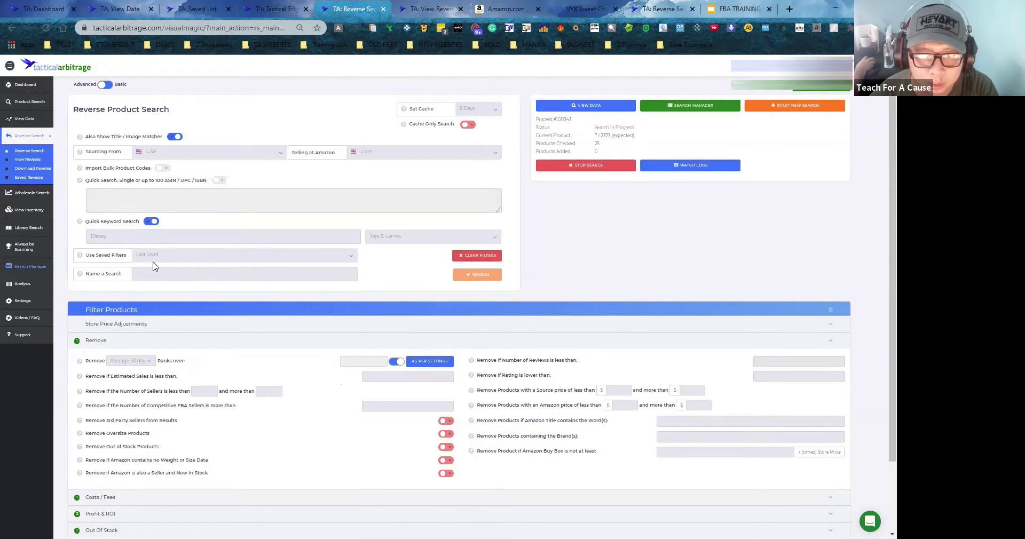
scroll(317, 396, down, 2)
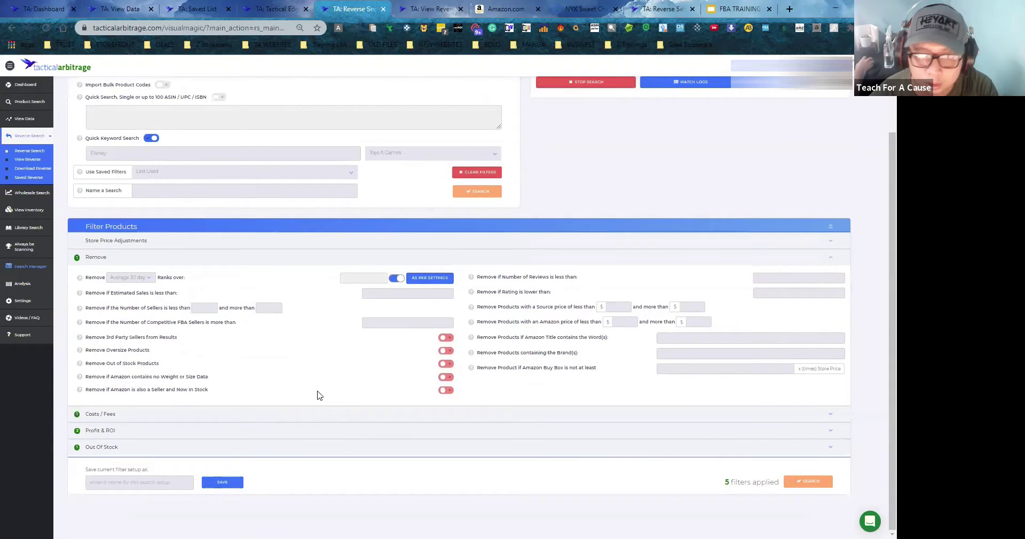
scroll(526, 377, up, 2)
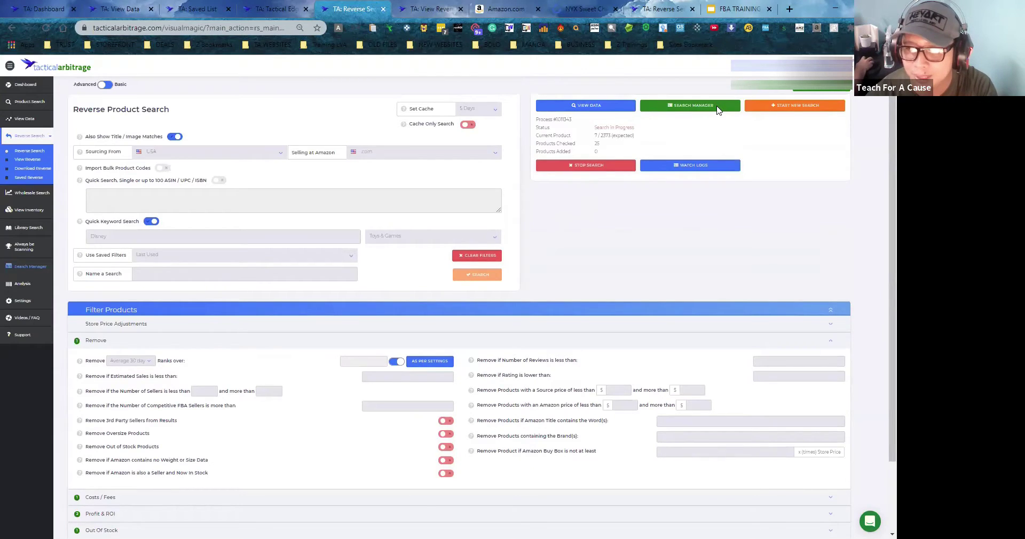
Step: Start a new reverse search and enable Quick Keyword Search with the keyword Disney
click(794, 106)
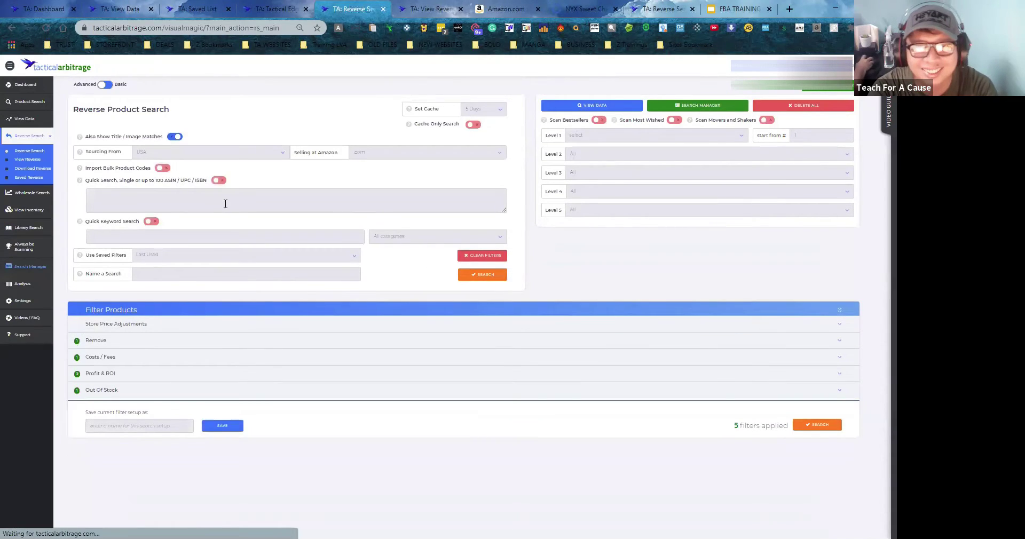
click(151, 222)
click(145, 235)
text(Disney)
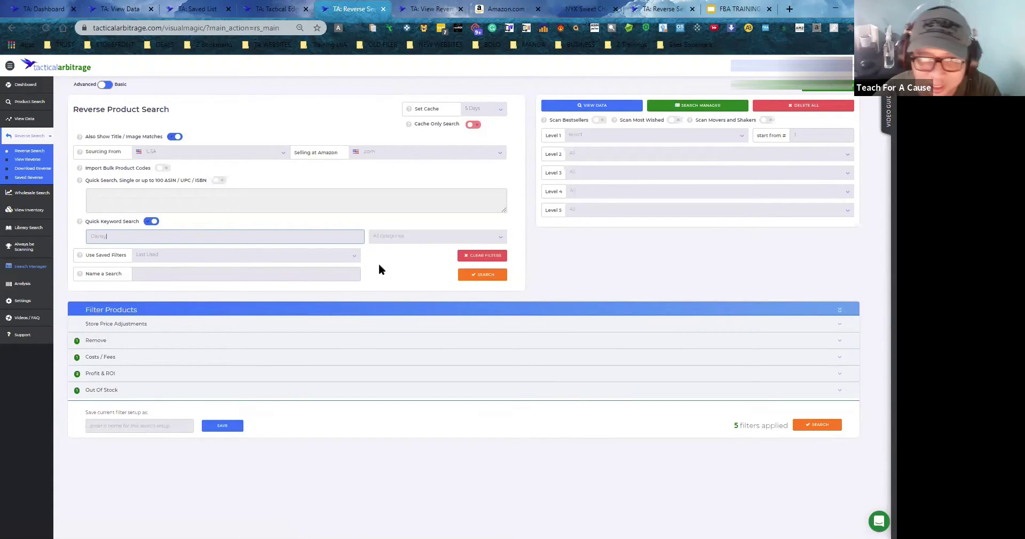
Step: Limit the keyword search to the Toys & Games category and run it
click(415, 242)
scroll(410, 393, down, 5)
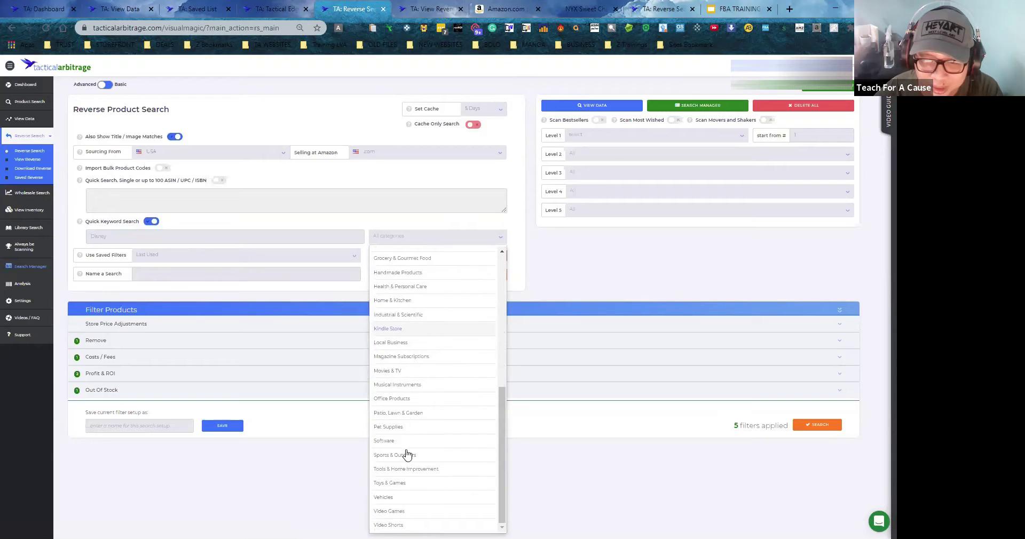
click(402, 483)
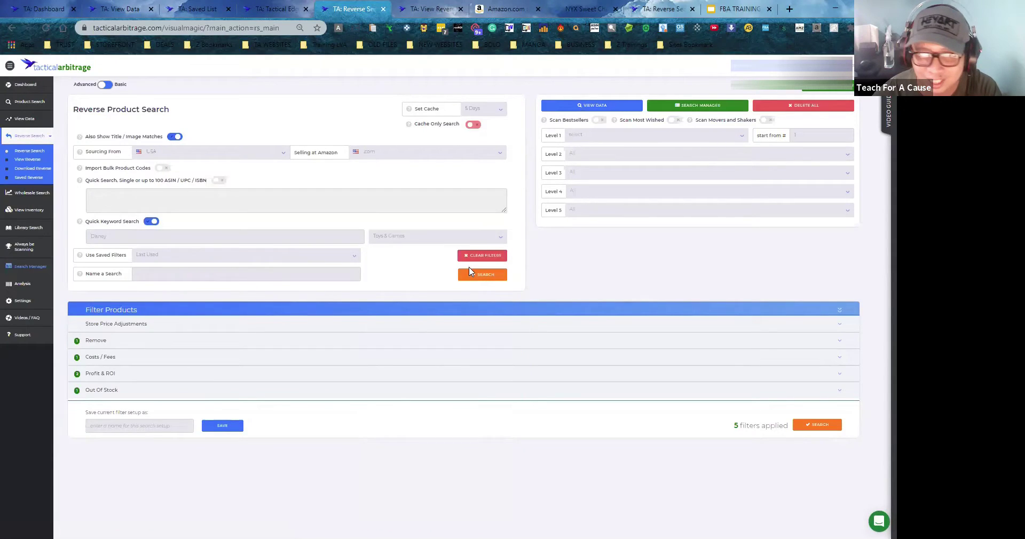
click(478, 276)
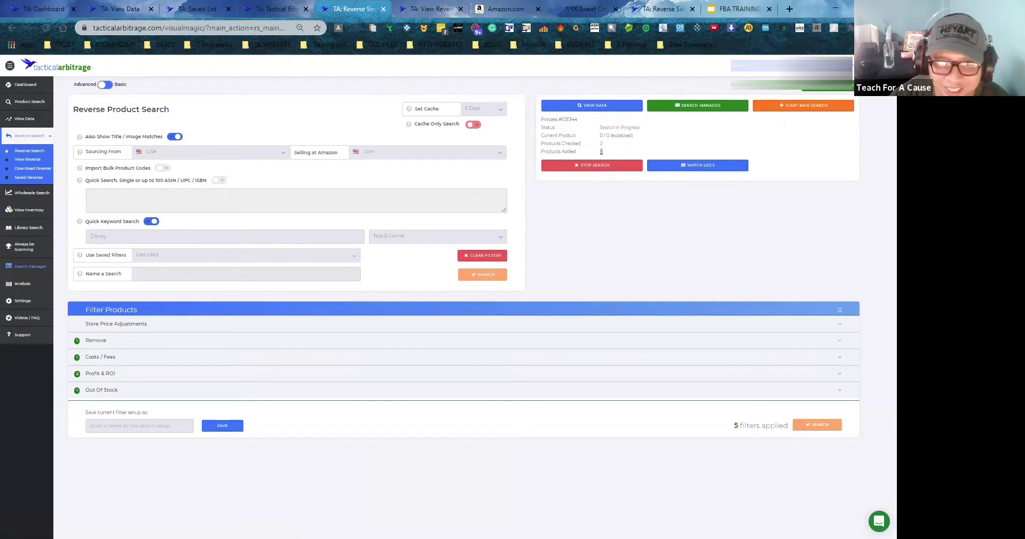
Step: Open the Search Manager in a new tab and highlight the note on search limits above the queue
click(24, 275)
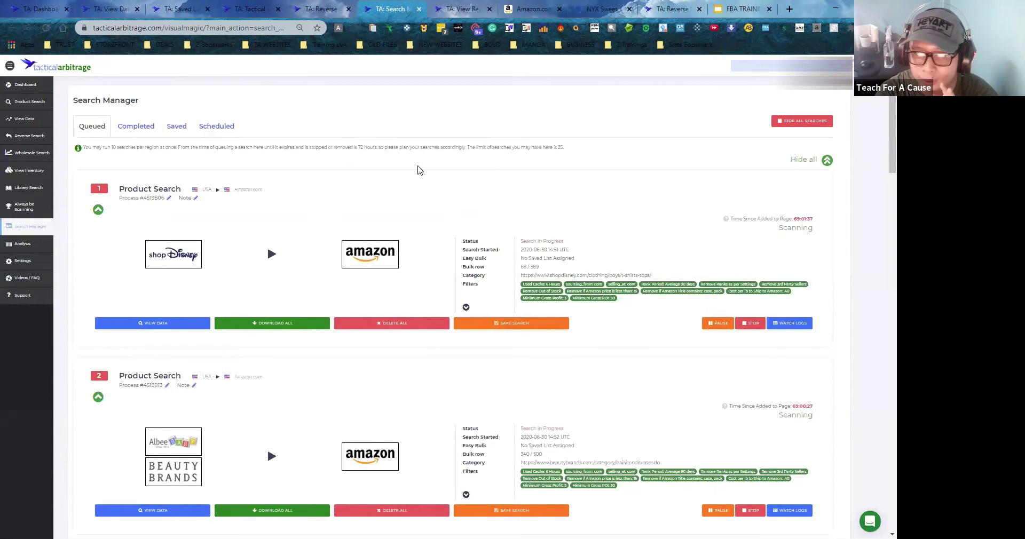
drag(83, 147, 579, 152)
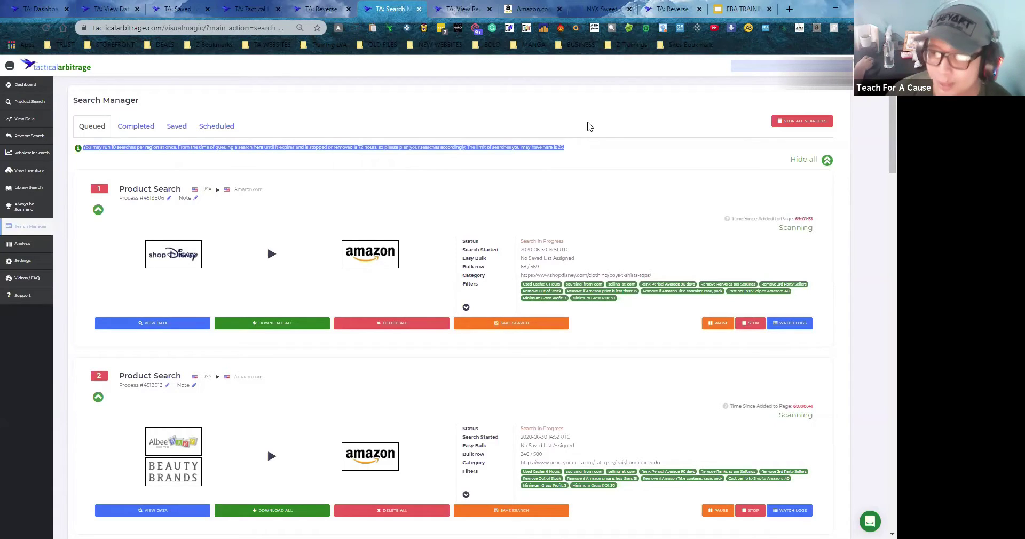
Step: Compare the NYX Sweet Cheeks Blush Palette's Walmart page with its Amazon listing
click(603, 9)
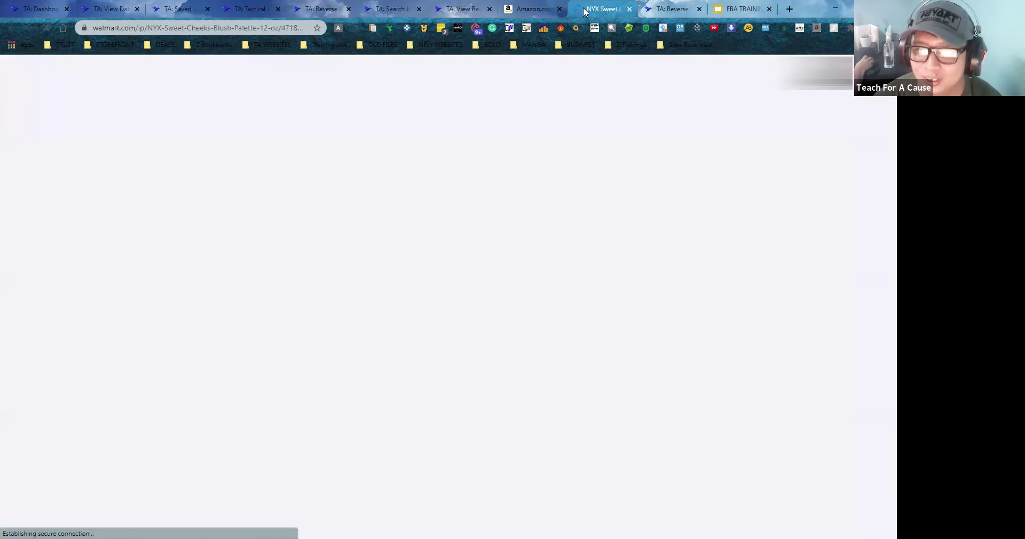
scroll(449, 262, down, 6)
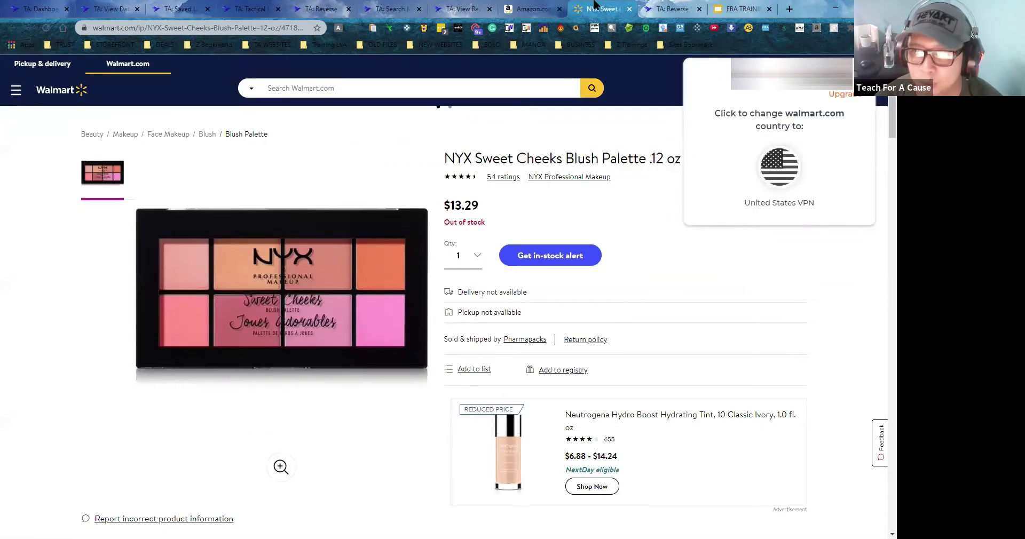
click(529, 7)
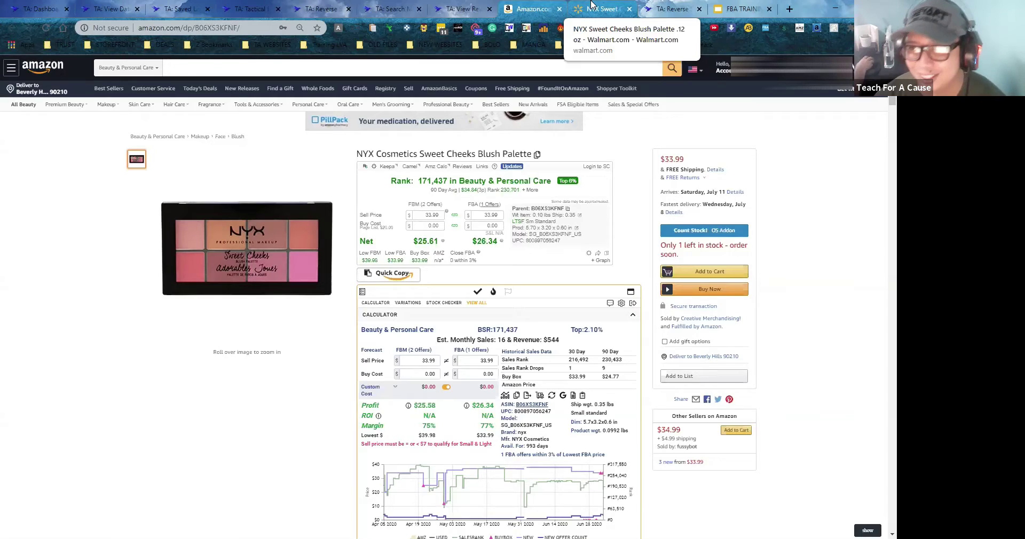
click(673, 8)
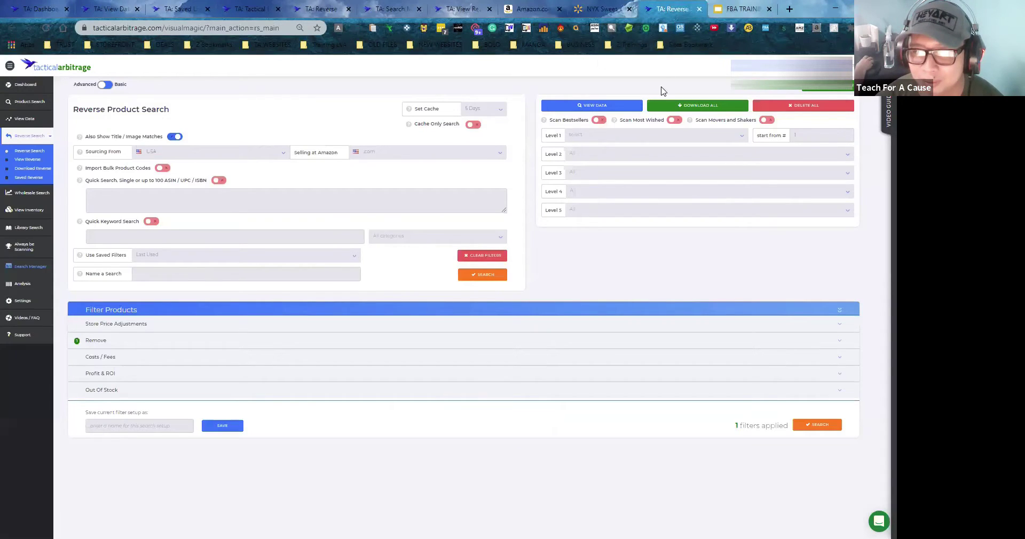
click(601, 9)
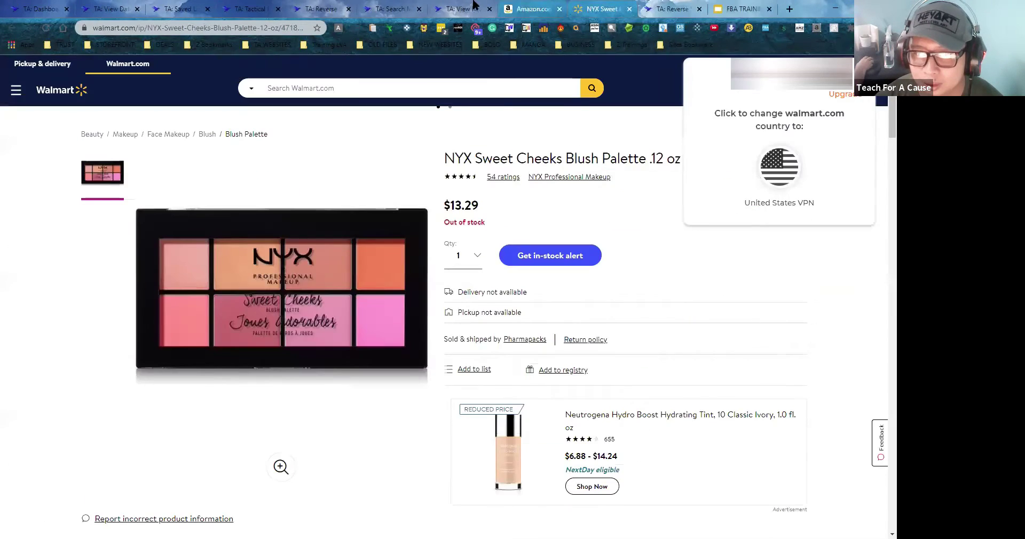
click(532, 9)
Step: Return to the View Reverse results and compare the source stores of the two YETI Rambler lowball tumbler matches
click(451, 6)
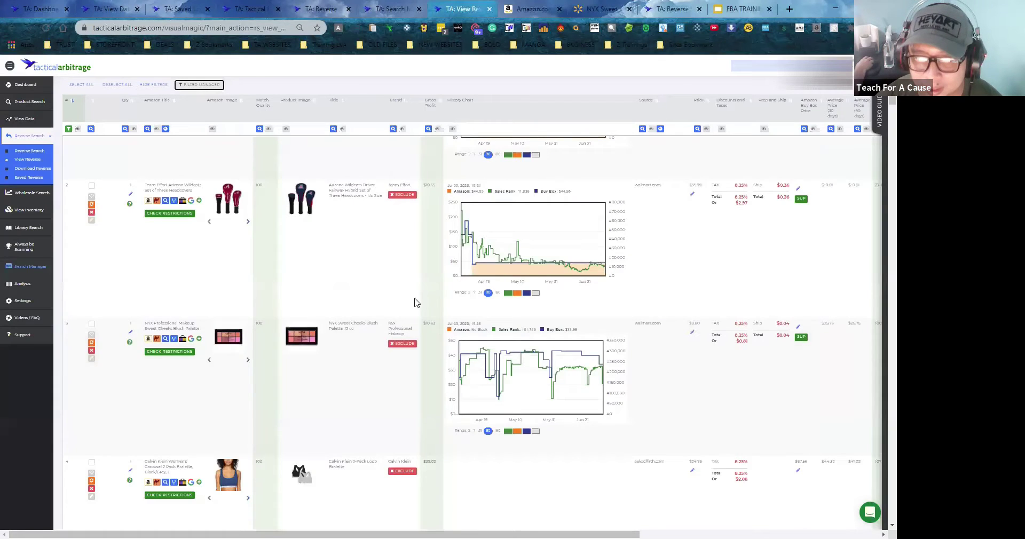
scroll(384, 327, down, 10)
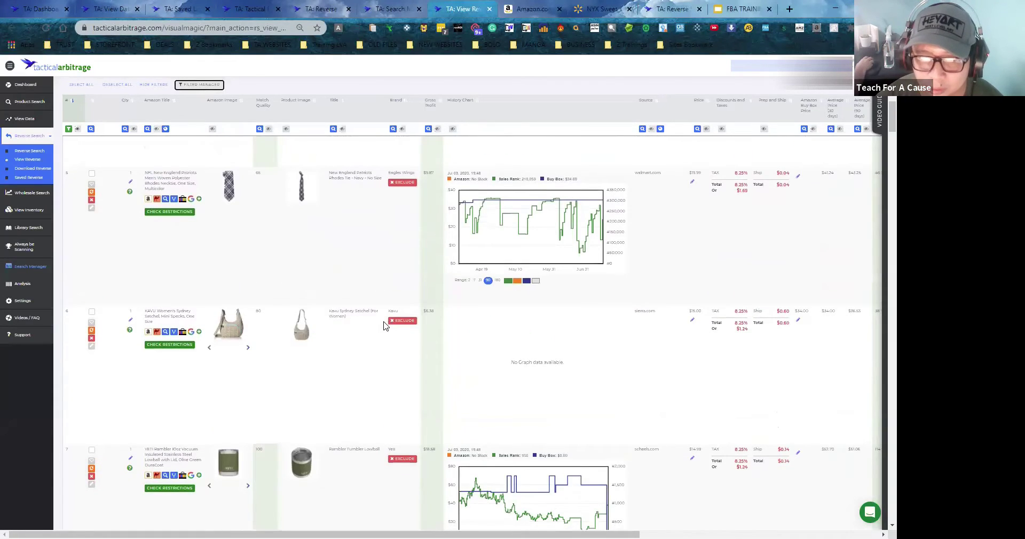
scroll(384, 327, down, 3)
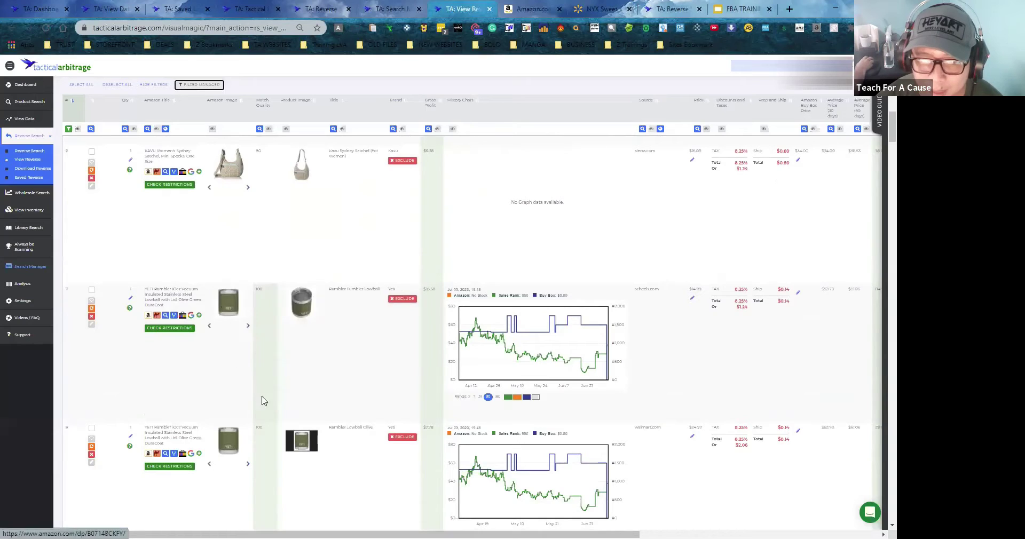
scroll(352, 427, down, 1)
scroll(350, 110, up, 1)
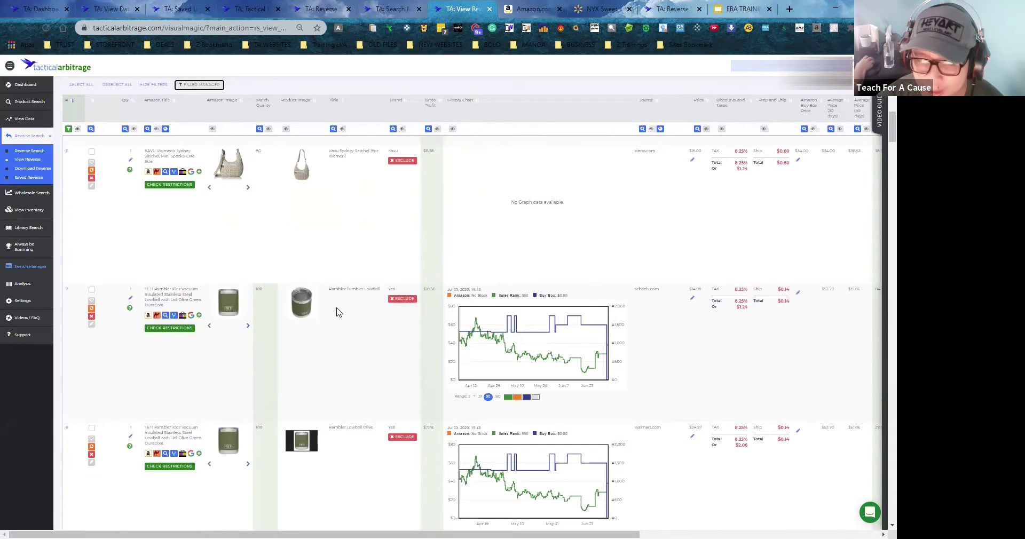
scroll(338, 312, down, 1)
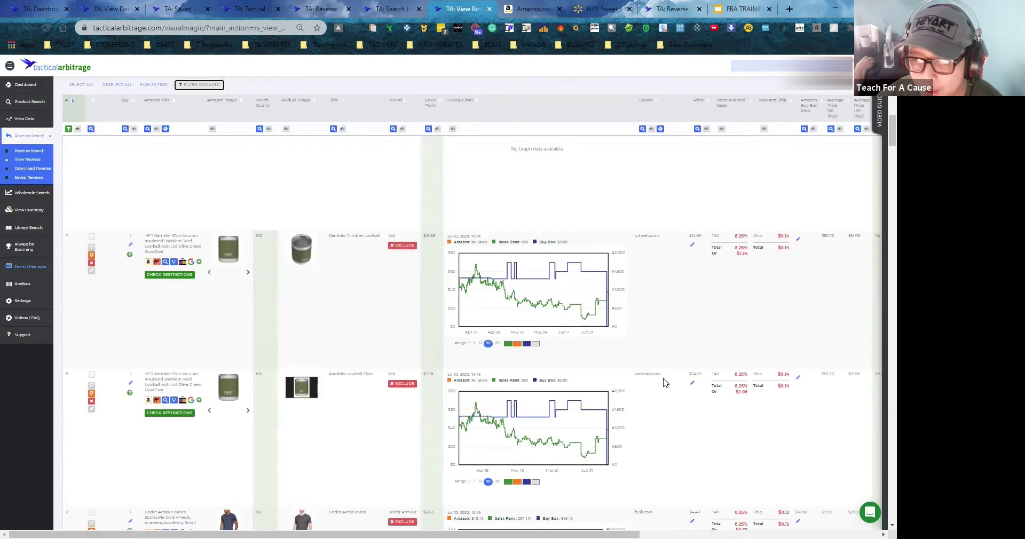
drag(664, 375, 635, 376)
scroll(534, 395, down, 6)
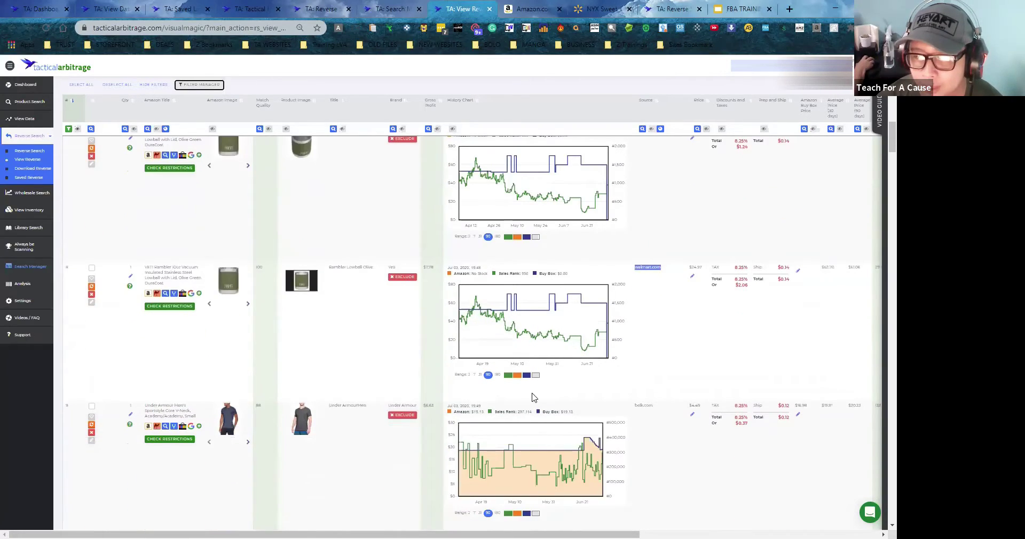
Step: Review further reverse search results down to the adidas Ghost shin guards and compare their Amazon and source images
scroll(534, 398, down, 4)
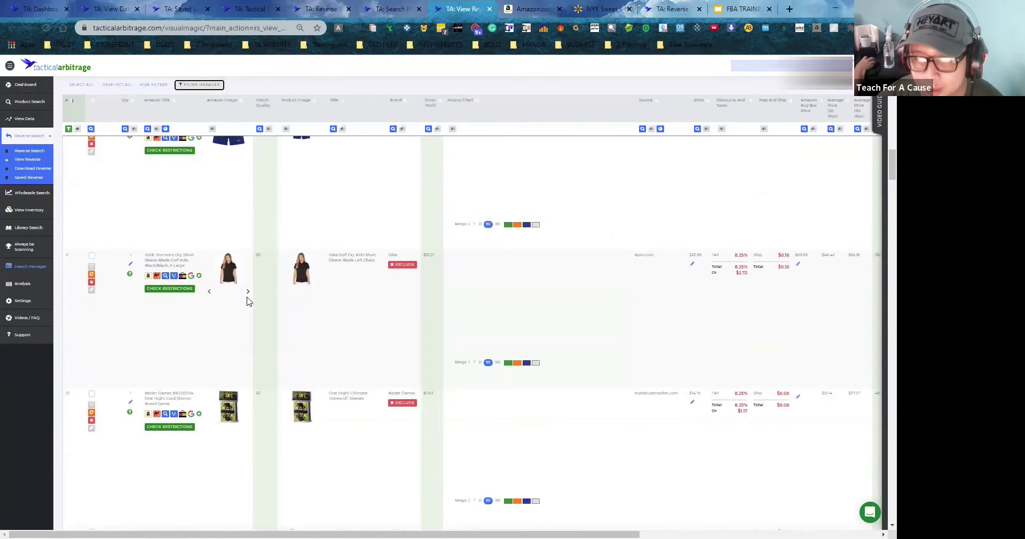
scroll(265, 407, down, 10)
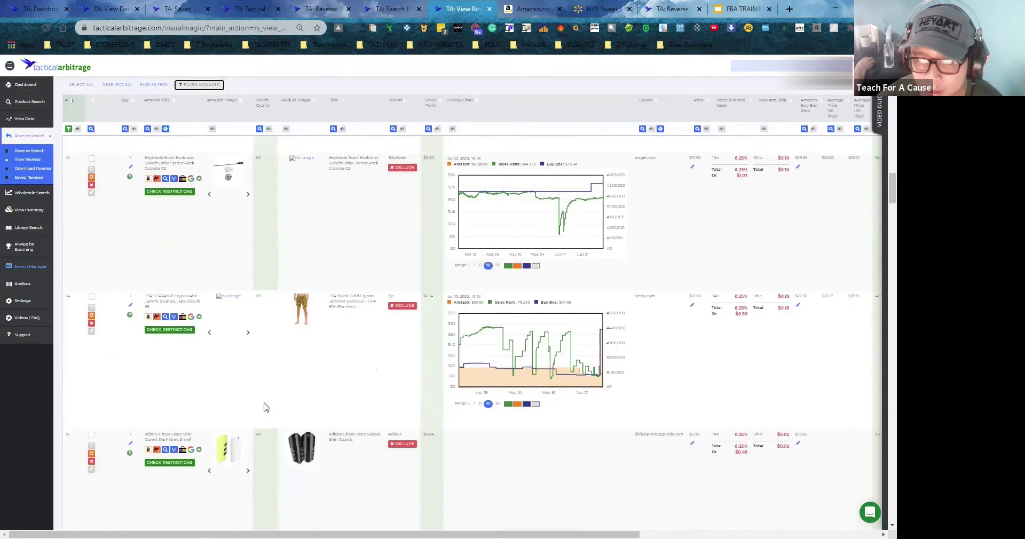
scroll(265, 407, down, 3)
scroll(284, 304, up, 3)
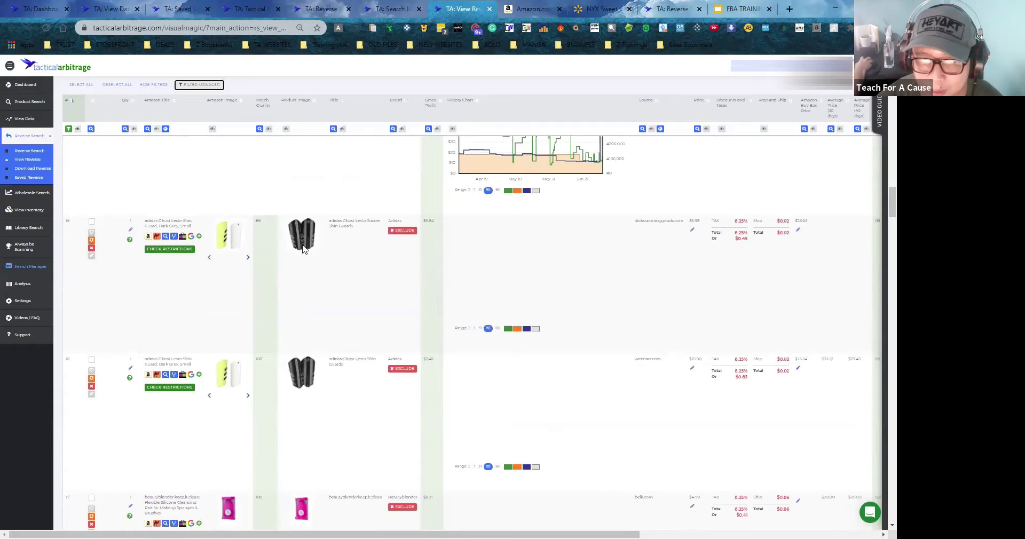
mouse_move(237, 247)
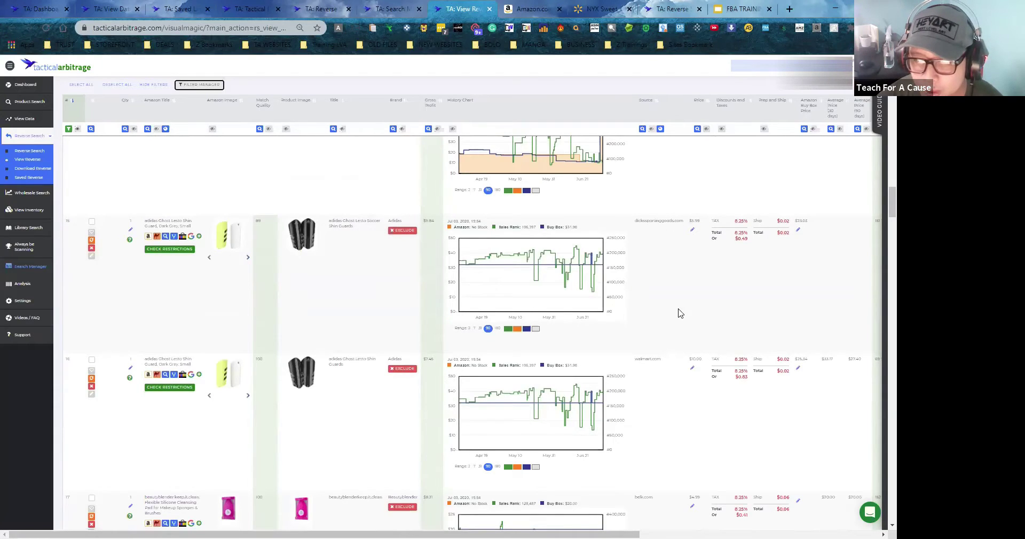
Step: Open the Amazon listing and source-store page of the beautyblender silicone cleansing pad match in new tabs for comparison
scroll(449, 366, down, 4)
mouse_move(296, 299)
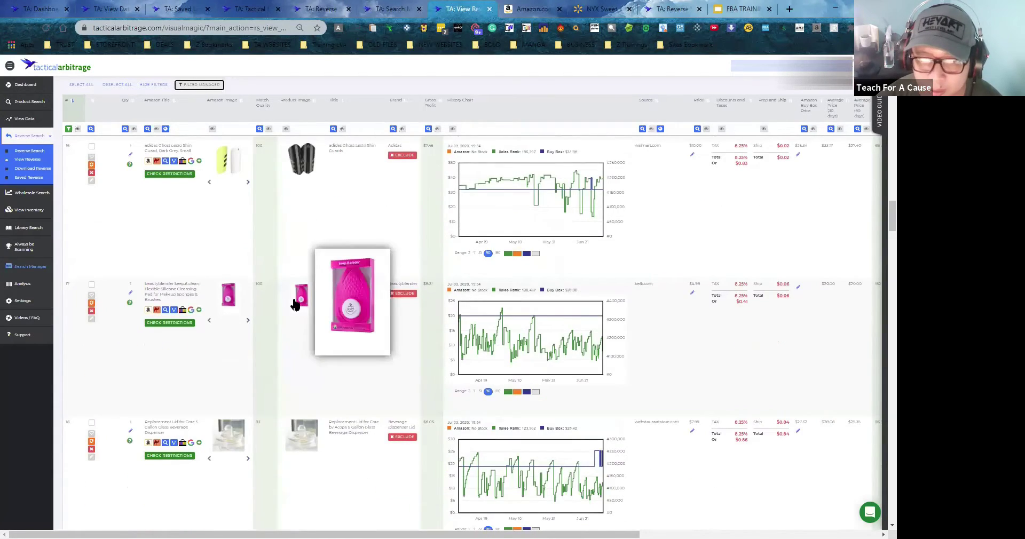
right_click(179, 293)
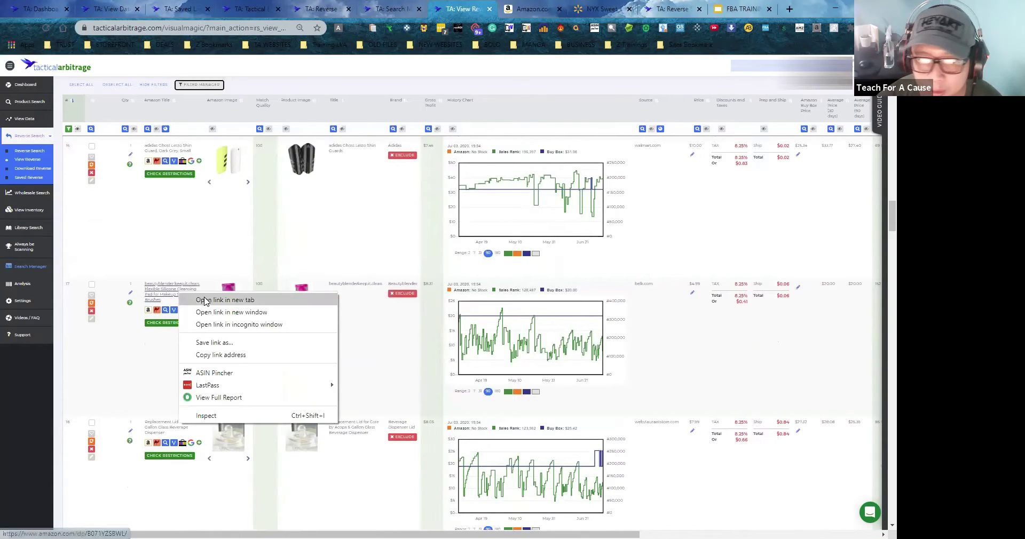
click(213, 299)
right_click(362, 288)
click(385, 293)
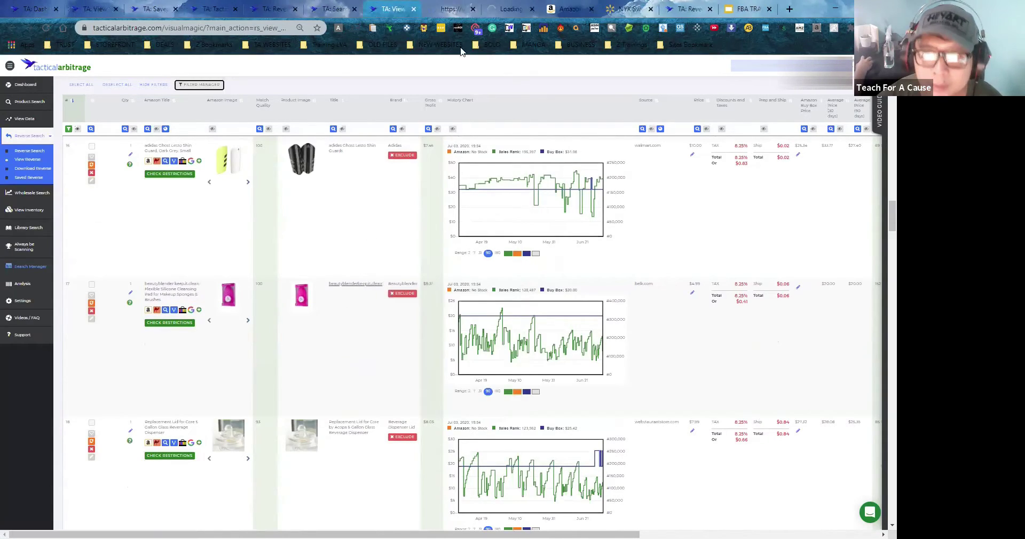
click(453, 9)
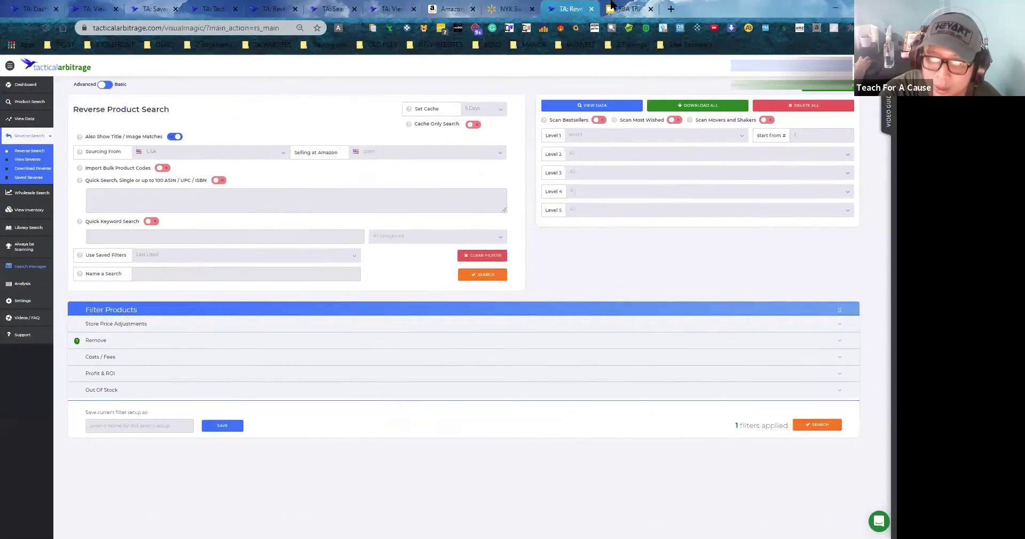
click(614, 7)
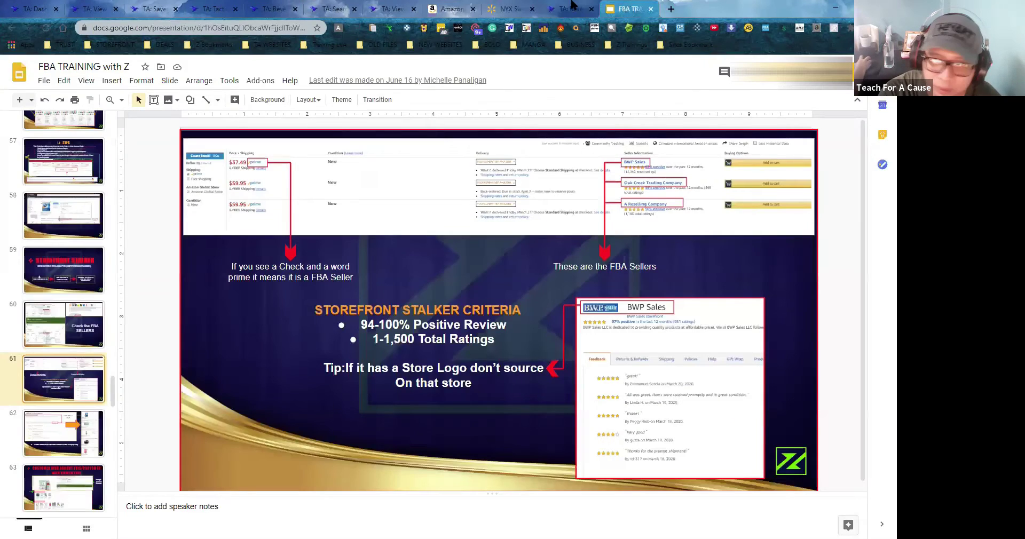
click(568, 8)
click(502, 9)
click(451, 9)
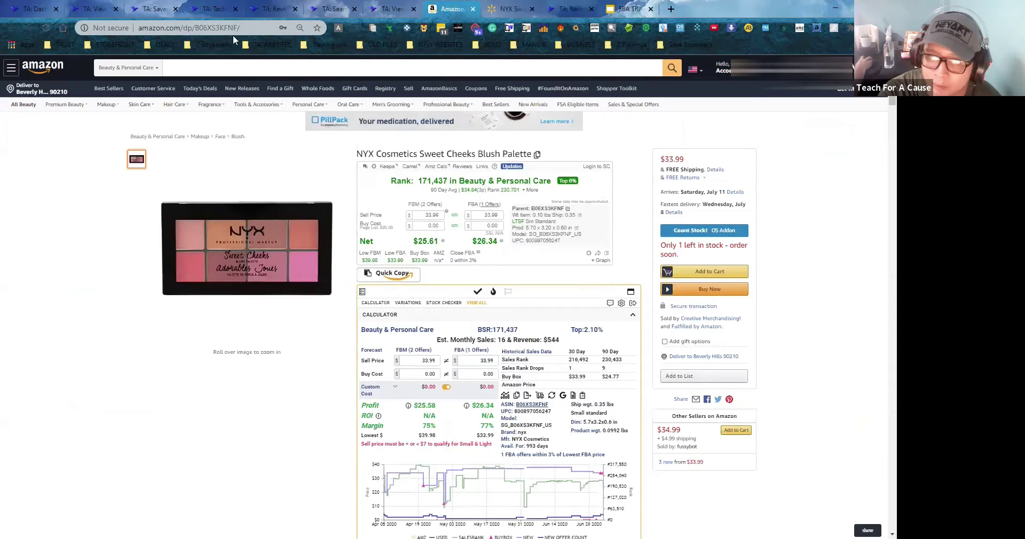
click(272, 7)
click(215, 8)
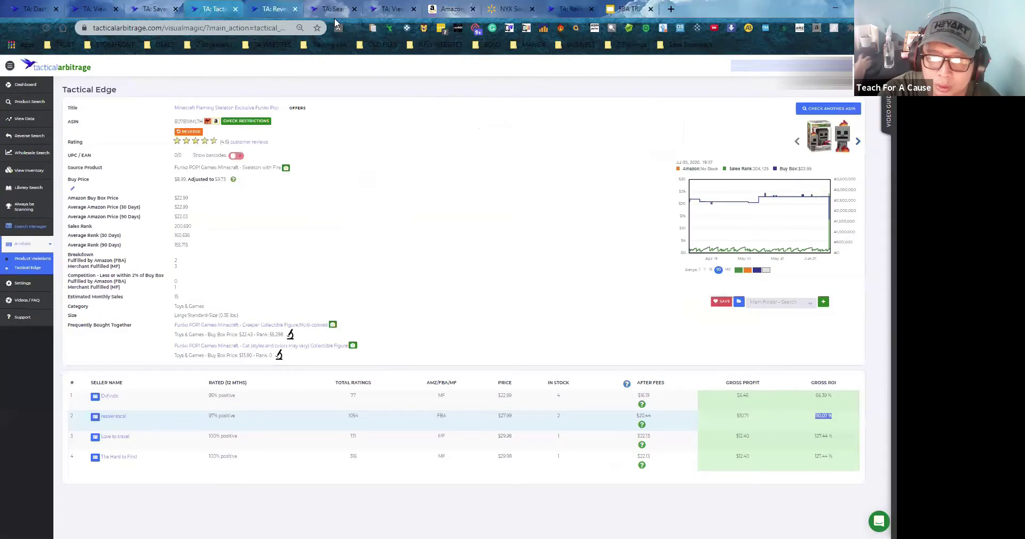
Step: Open the Search Manager in a new tab and close the leftover reverse search, Amazon, Walmart and training slide tabs beside it
click(25, 227)
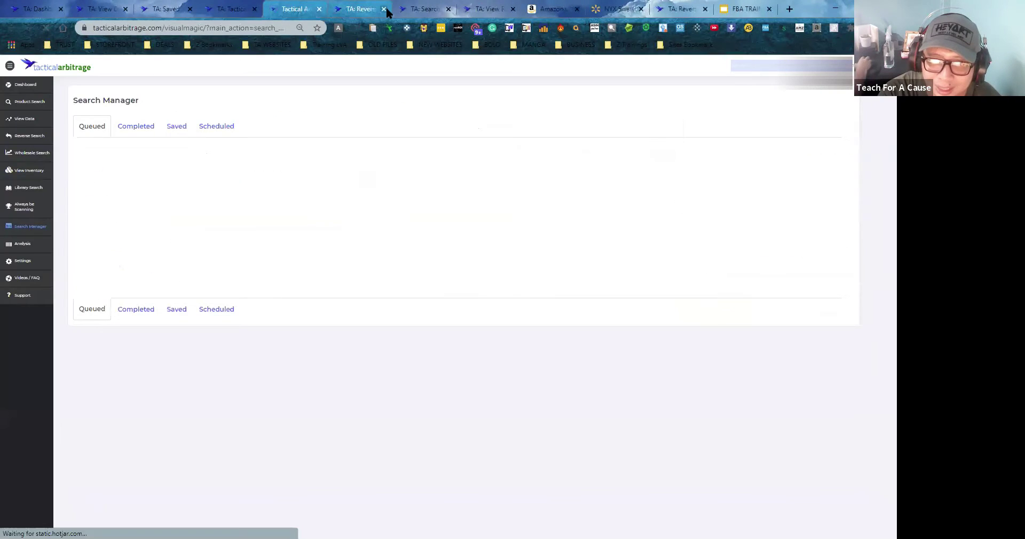
click(384, 9)
click(384, 9)
click(384, 9)
click(384, 9)
click(384, 9)
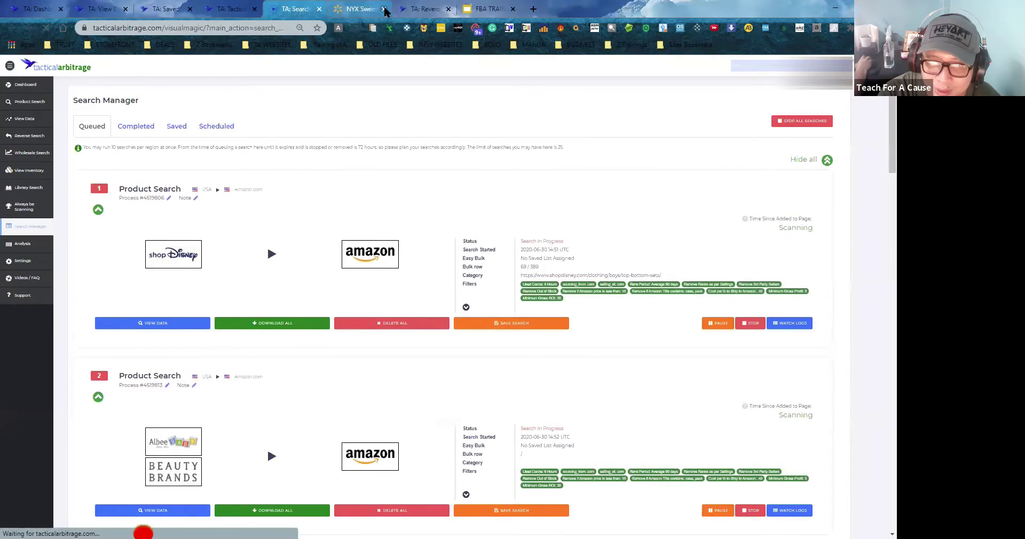
click(384, 9)
click(385, 9)
Step: Highlight the Disney keyword in the last queued reverse search and open that search's results
scroll(352, 320, down, 20)
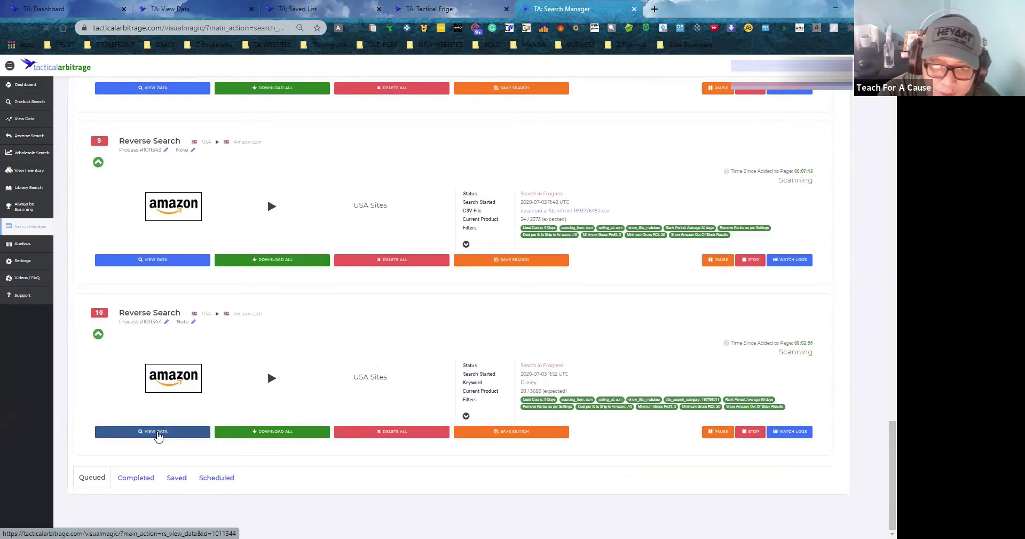
double_click(529, 383)
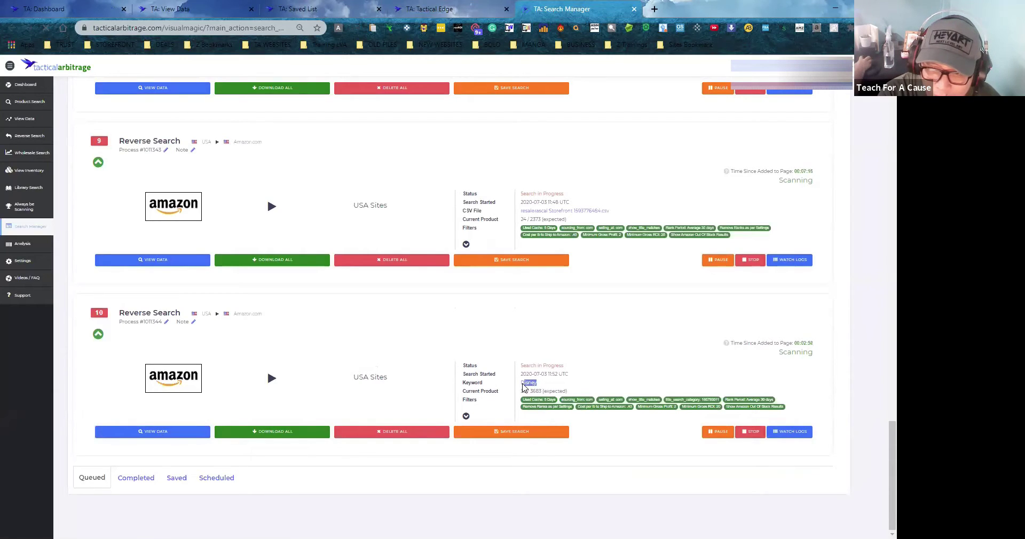
click(150, 432)
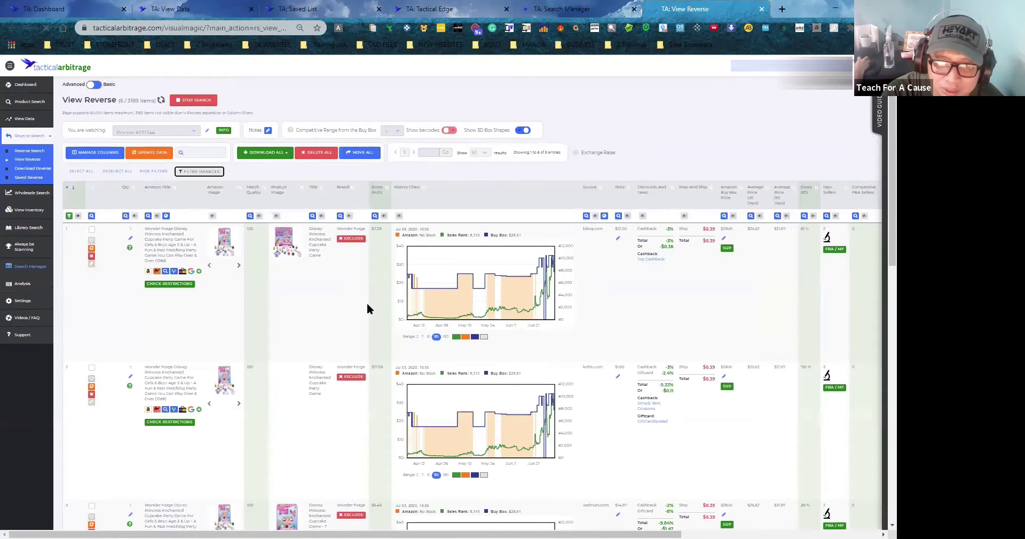
Step: Review the Disney results, compare the Moana Hei Hei pillow buddy's Amazon listing with its fun.com page, and close both product pages
scroll(367, 305, down, 6)
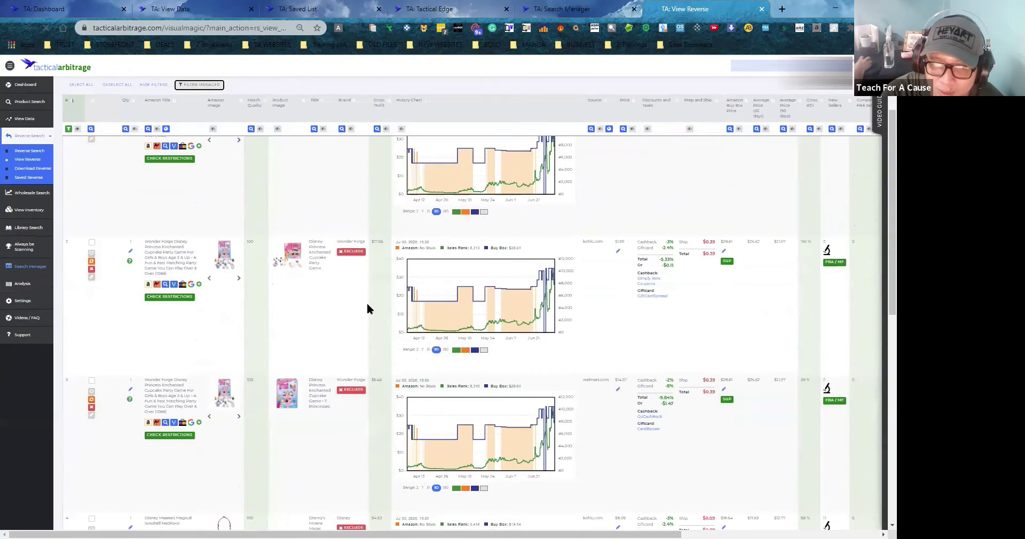
scroll(367, 303, down, 5)
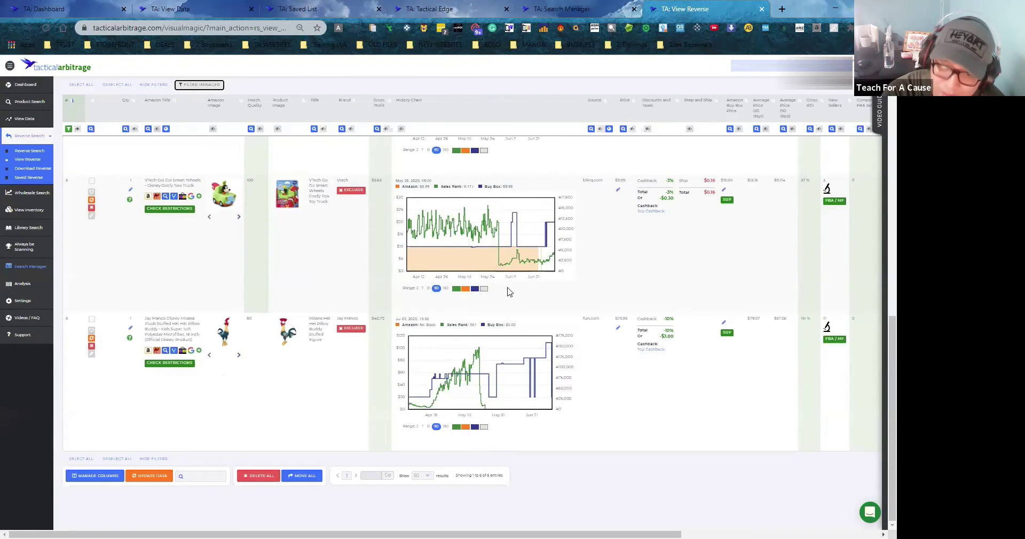
right_click(167, 329)
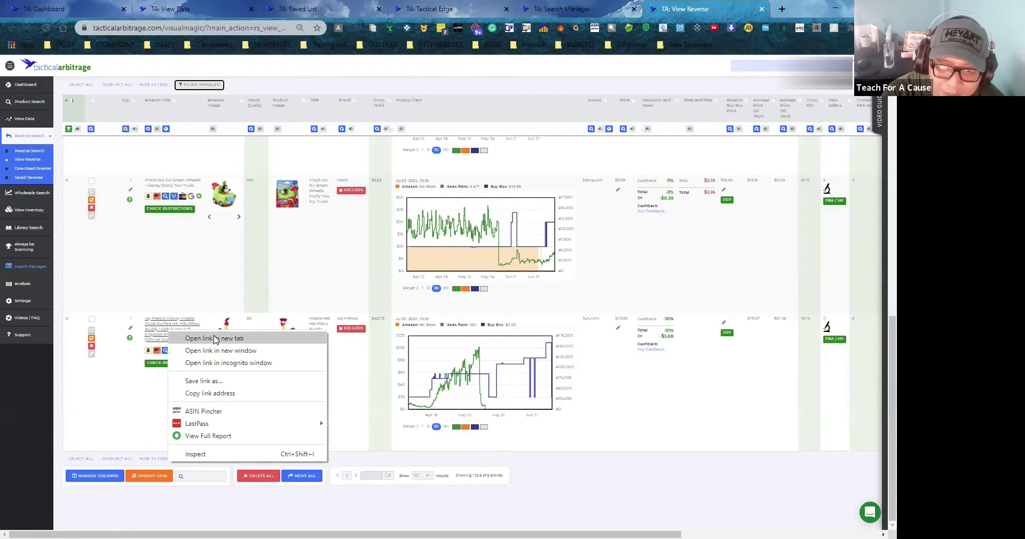
click(187, 335)
right_click(321, 326)
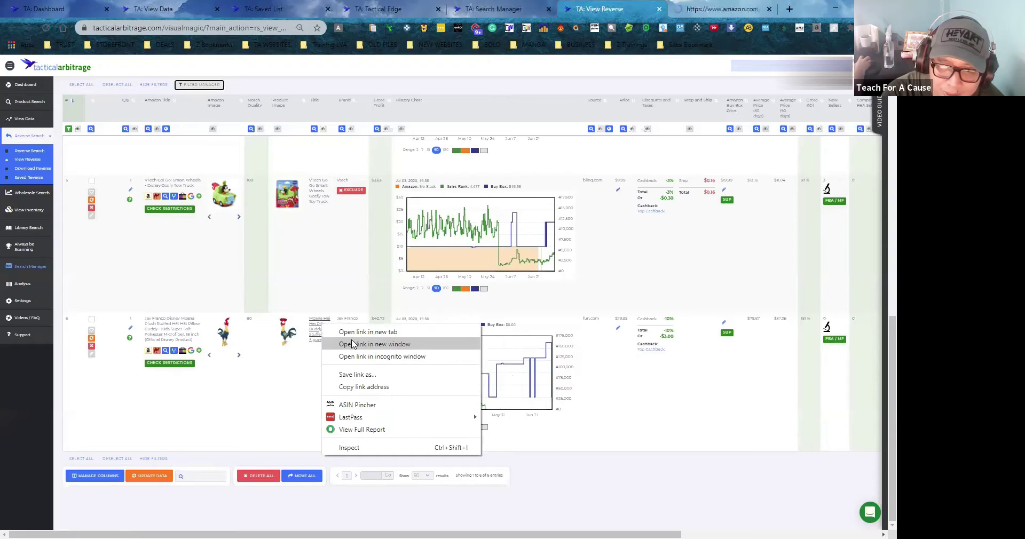
click(353, 332)
click(623, 9)
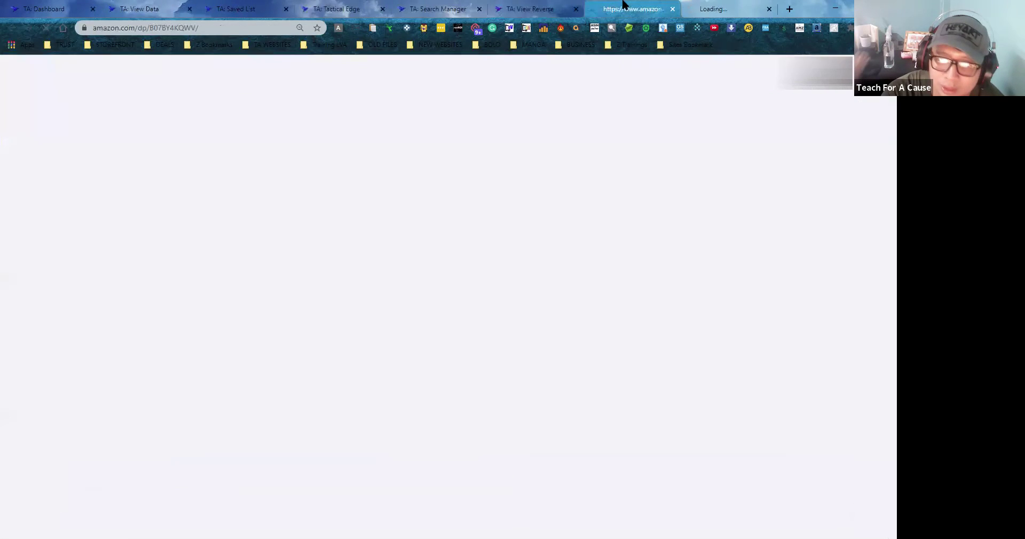
click(718, 6)
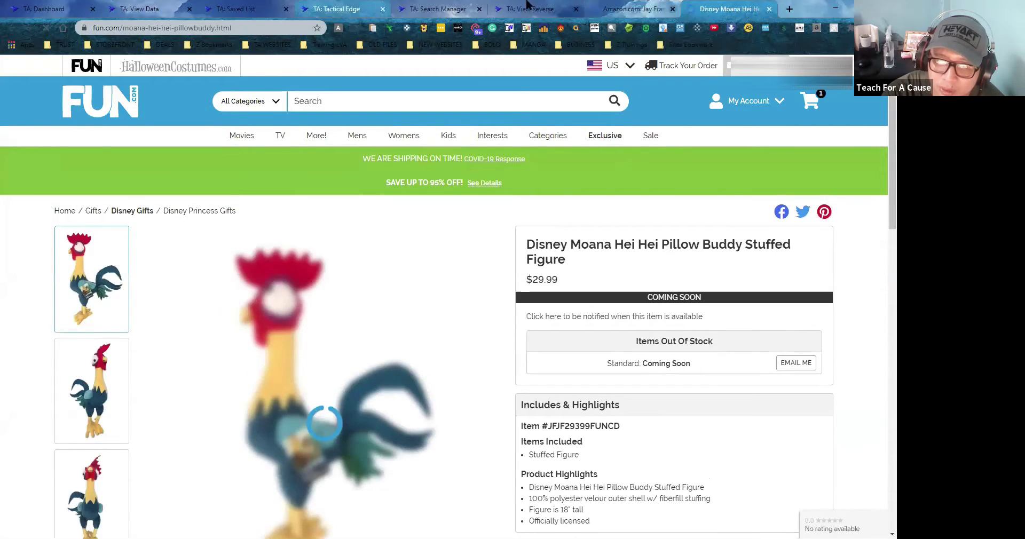
click(673, 9)
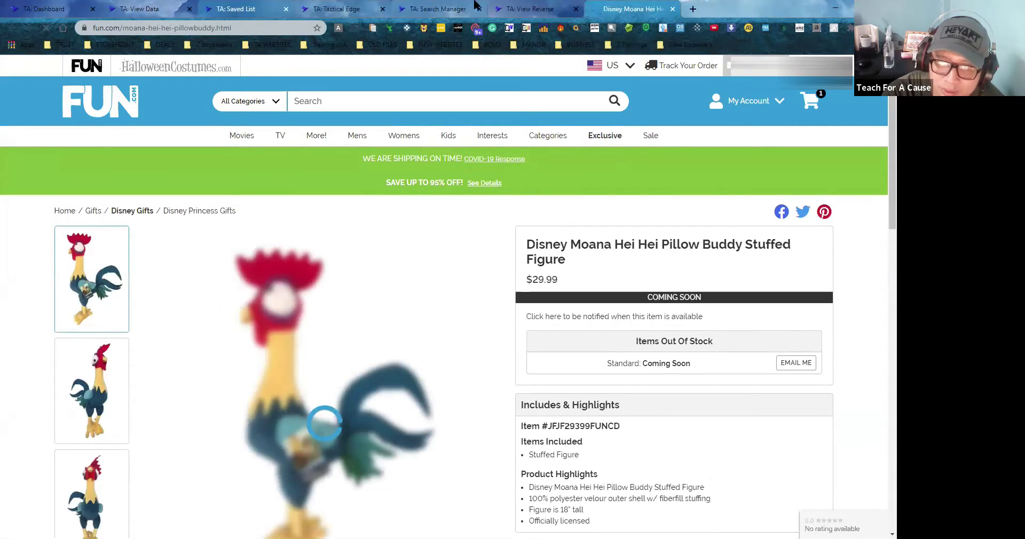
click(673, 9)
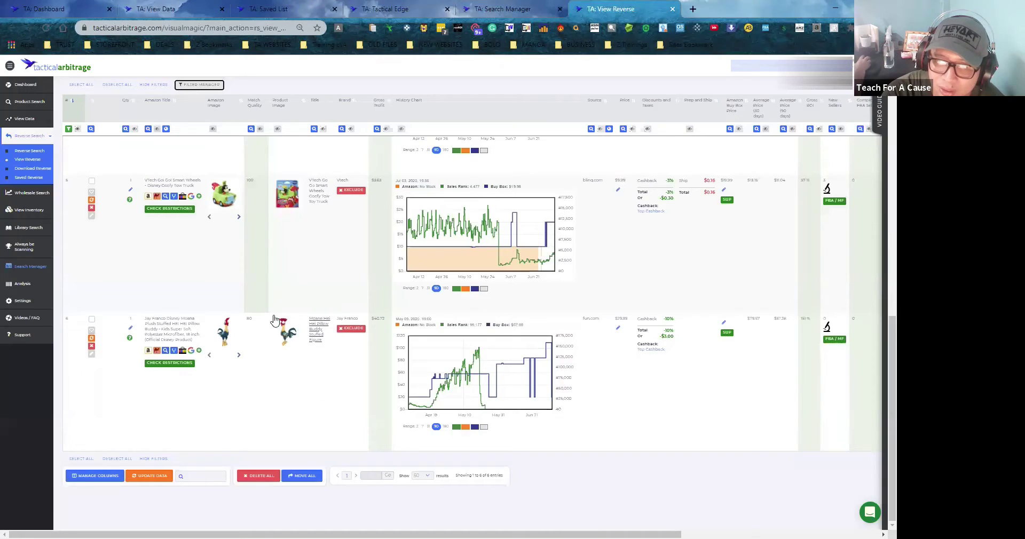
Step: Select all the listed Disney reverse search results and delete the selected items
click(79, 460)
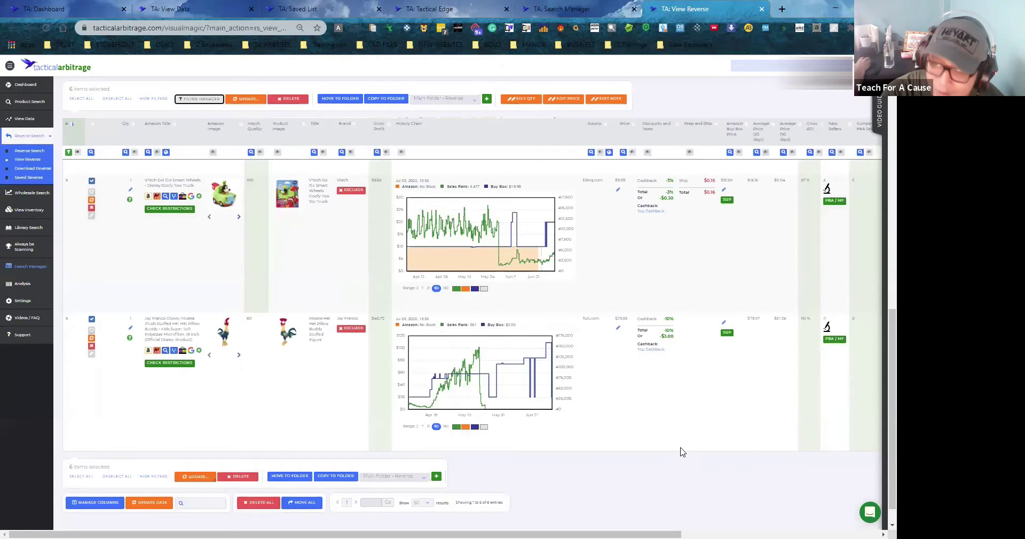
scroll(400, 460, down, 1)
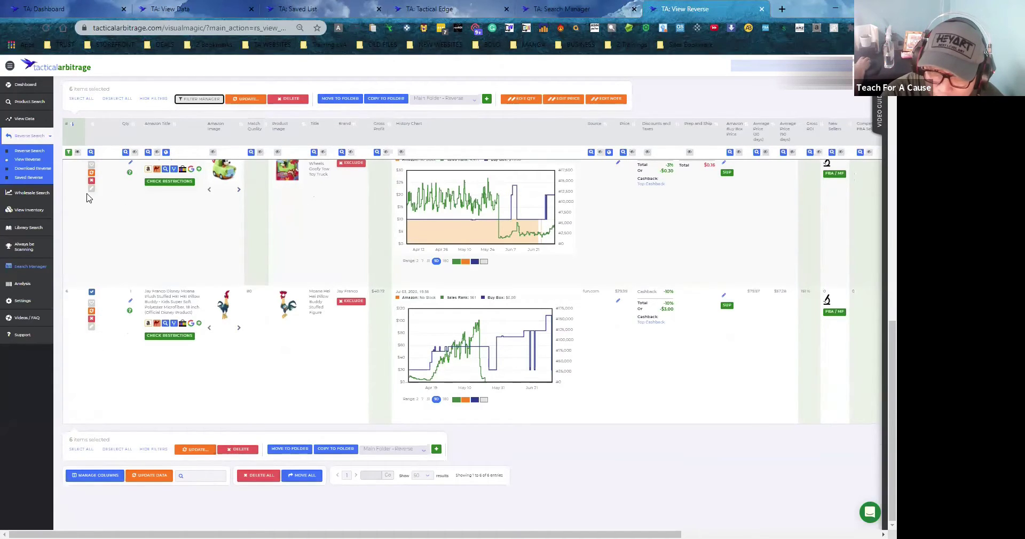
scroll(151, 288, up, 2)
scroll(150, 288, down, 2)
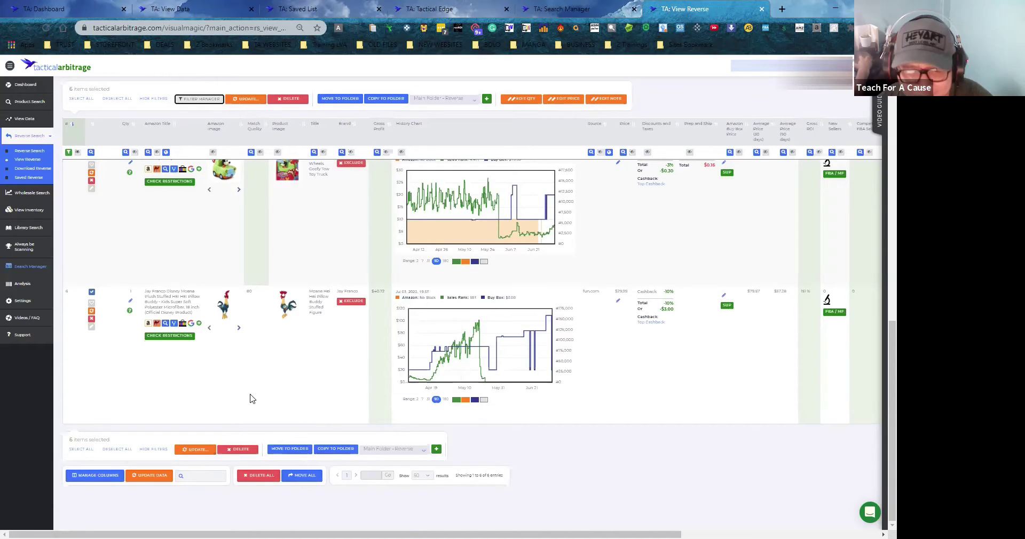
click(243, 451)
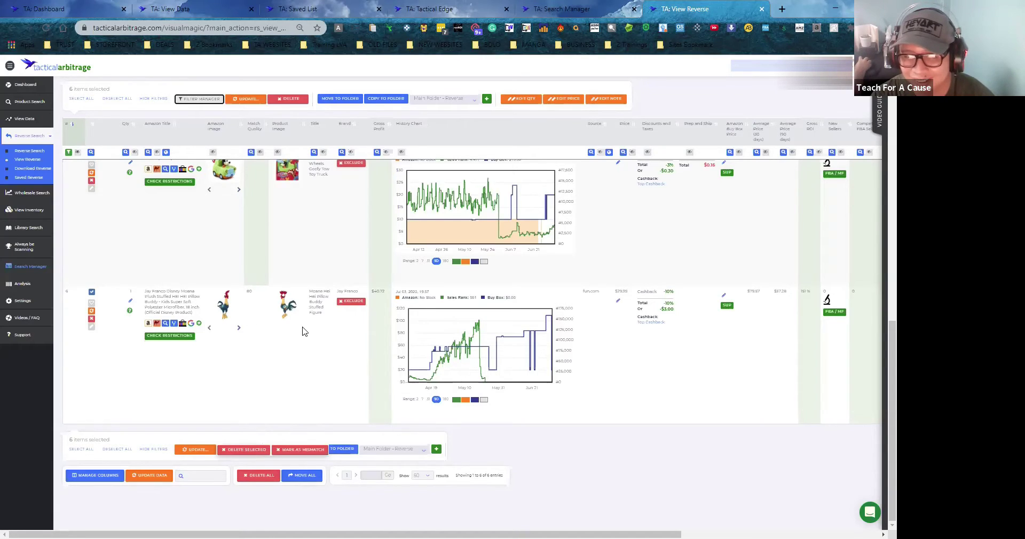
click(253, 454)
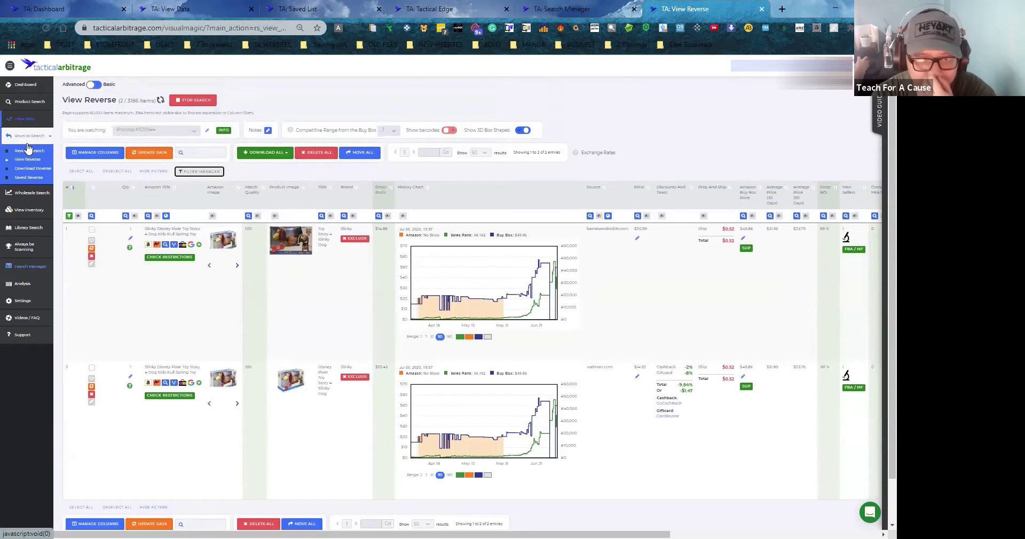
Step: Open View Data in a new tab and review the column visibility list in Manage Columns
click(26, 119)
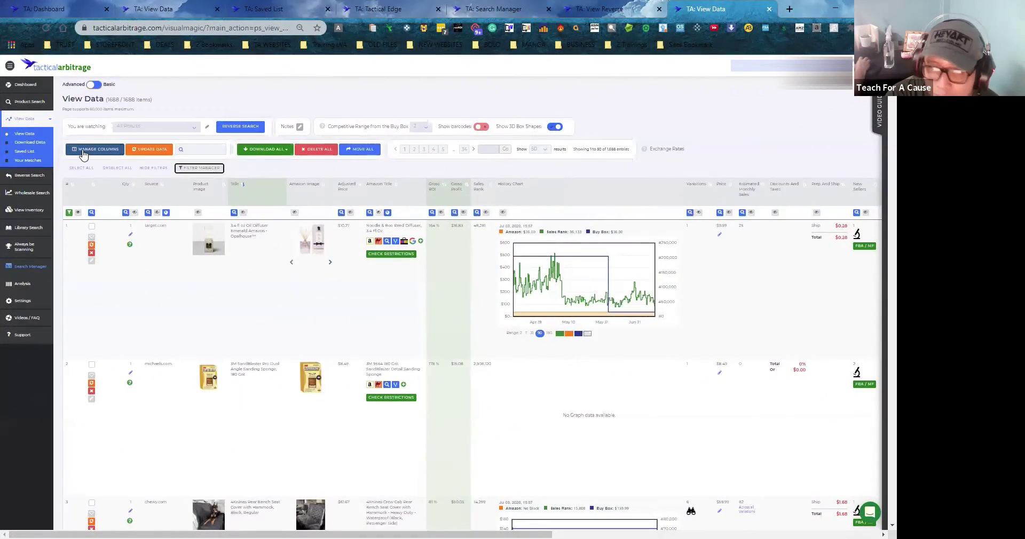
click(83, 152)
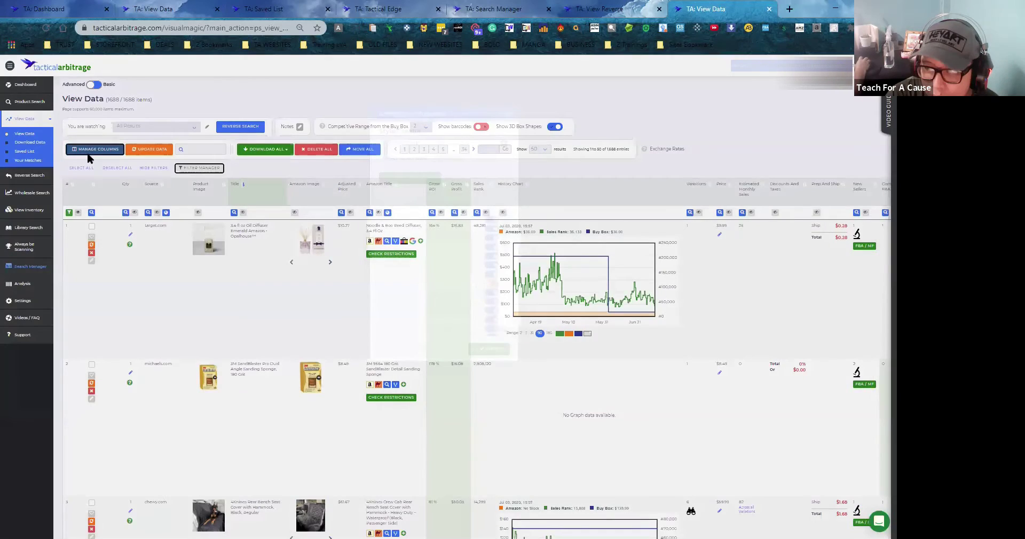
scroll(416, 342, down, 5)
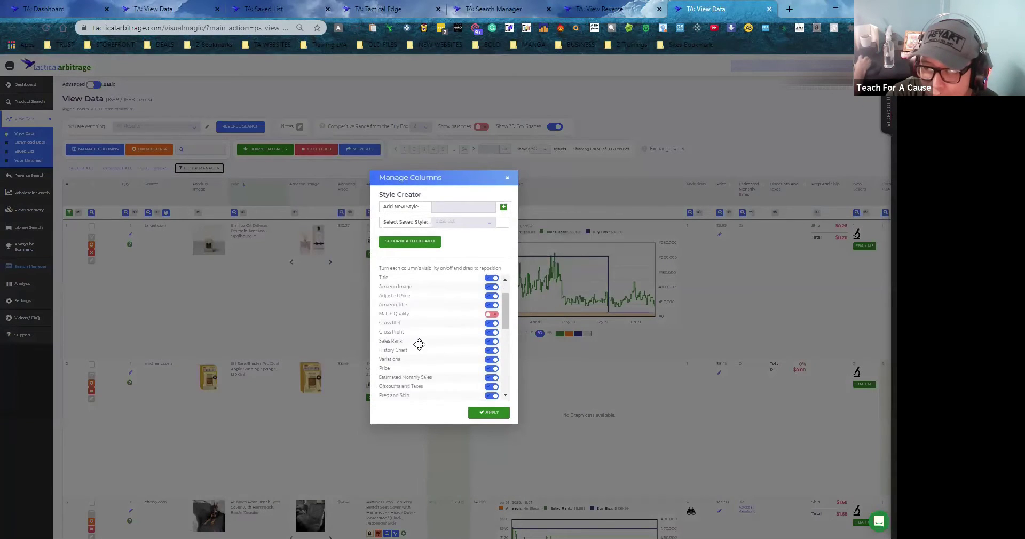
scroll(427, 344, down, 3)
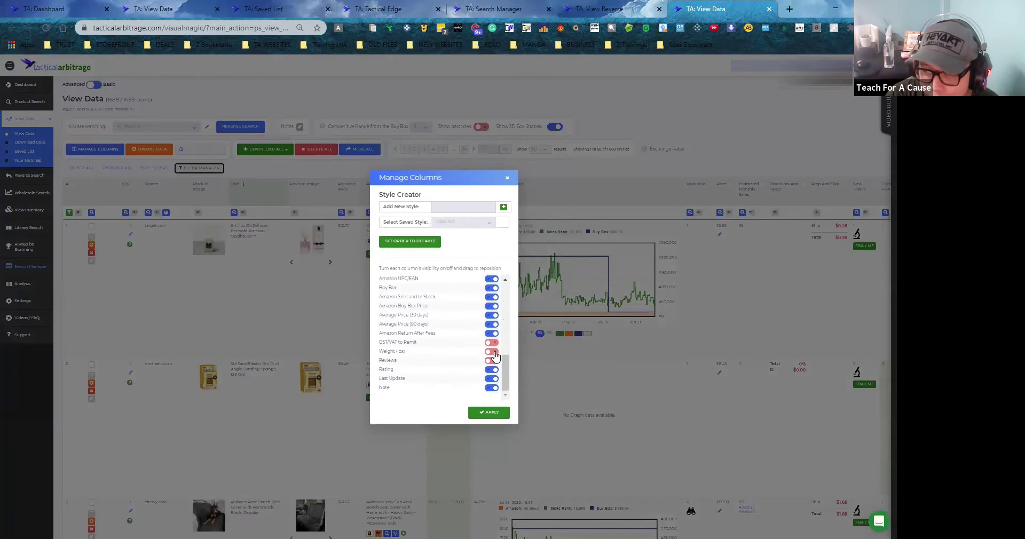
Step: Turn the Weight (lbs) column on and back off, and apply the column settings
click(494, 352)
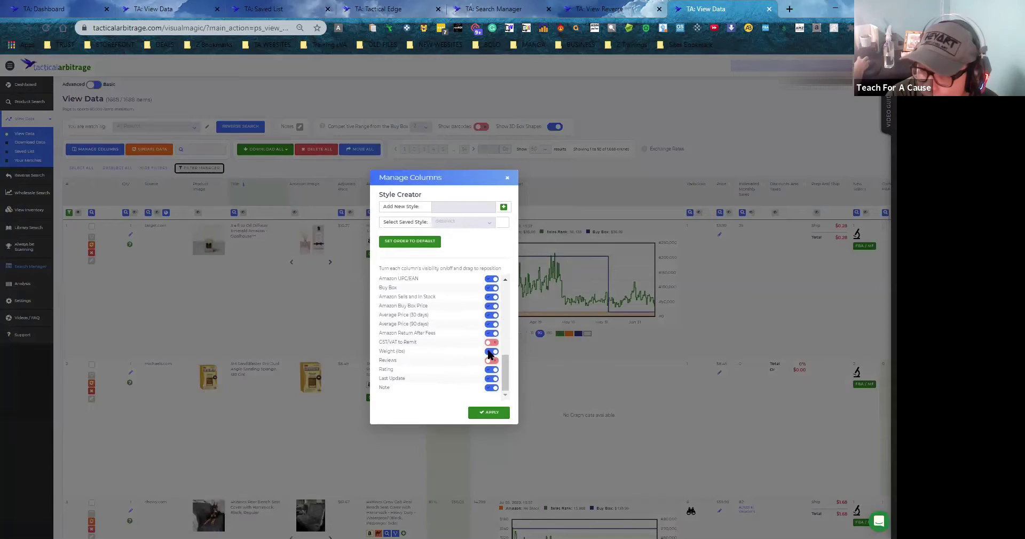
click(494, 415)
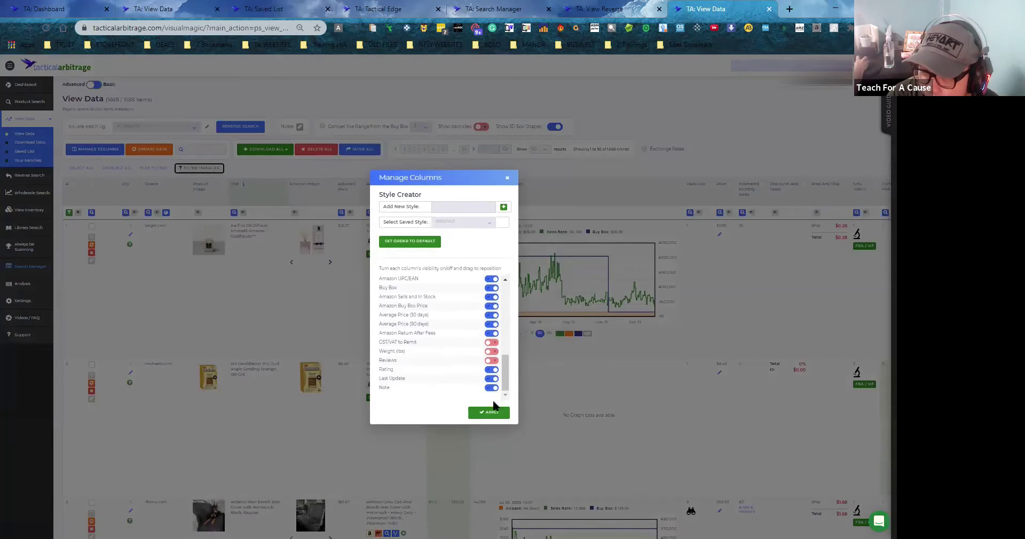
click(488, 414)
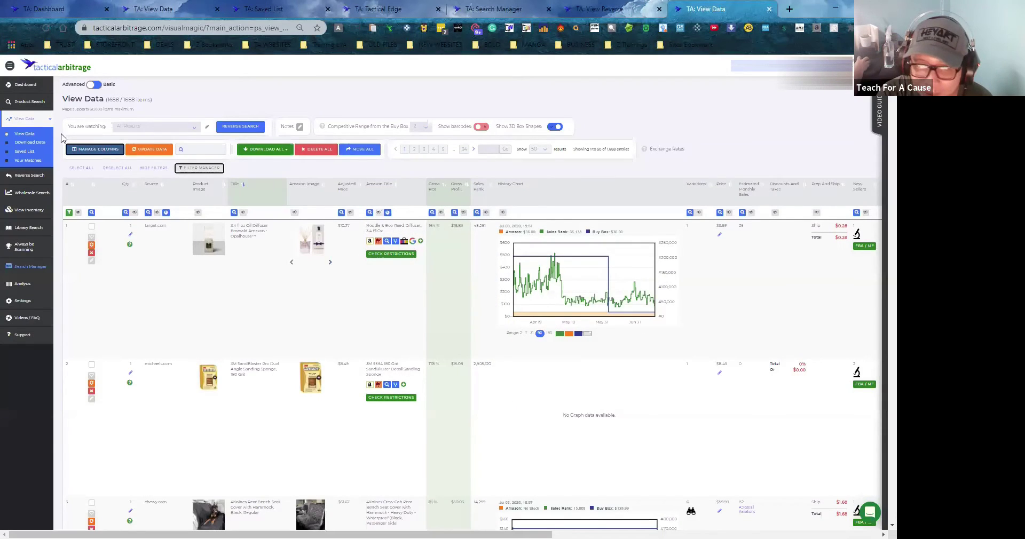
Step: Hide the Amazon Return After Fees and Average Price (30 days) columns, and move the Sales Rank column before Gross ROI
click(97, 151)
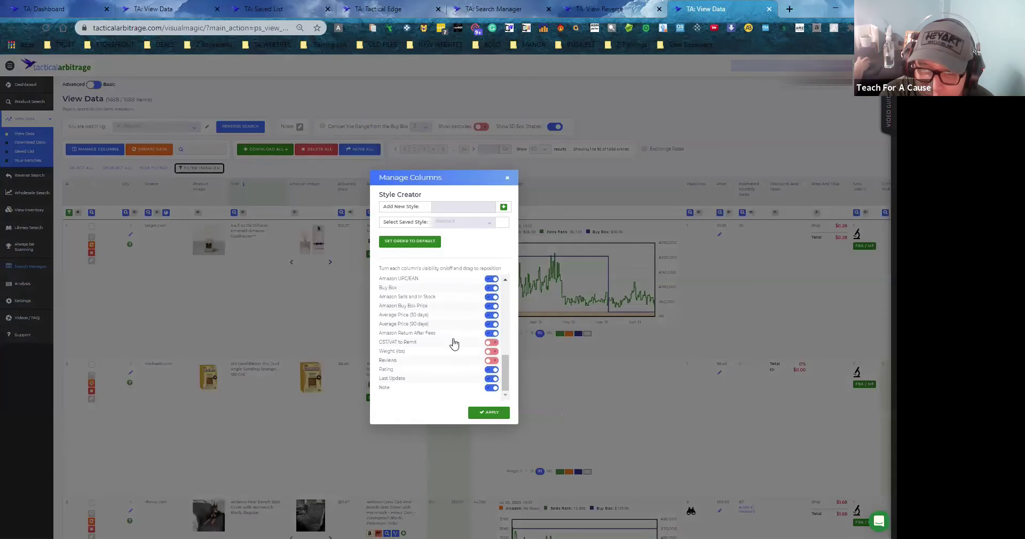
click(489, 333)
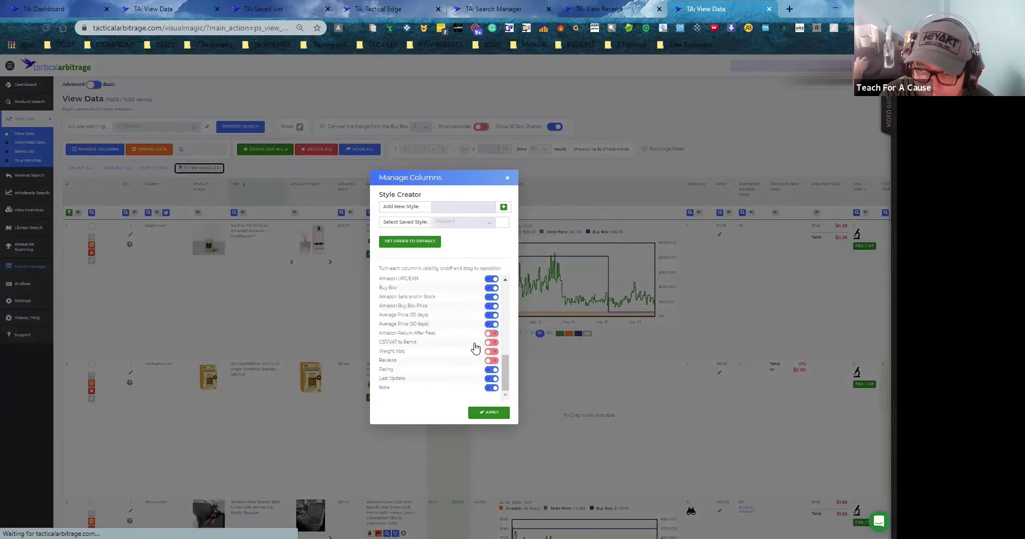
click(492, 307)
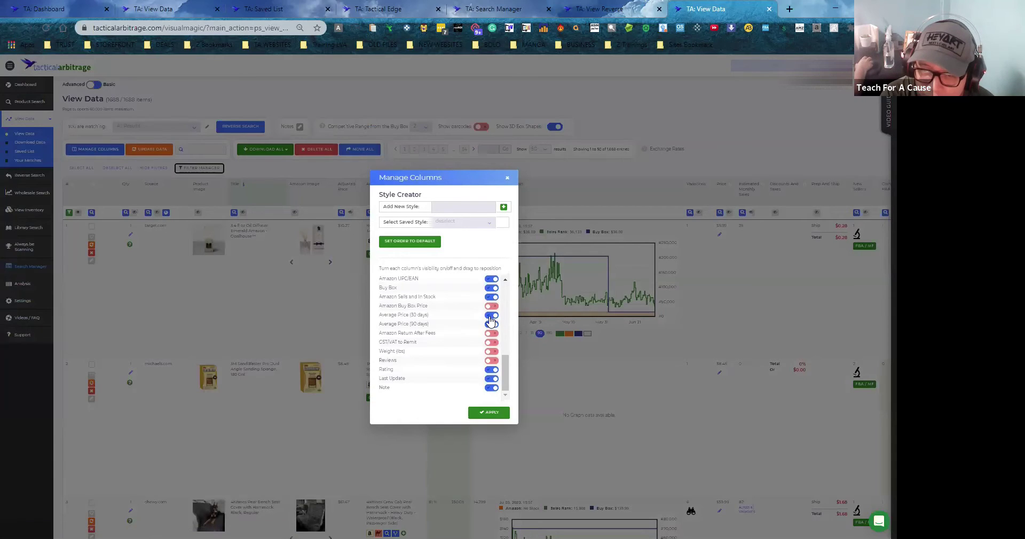
click(491, 317)
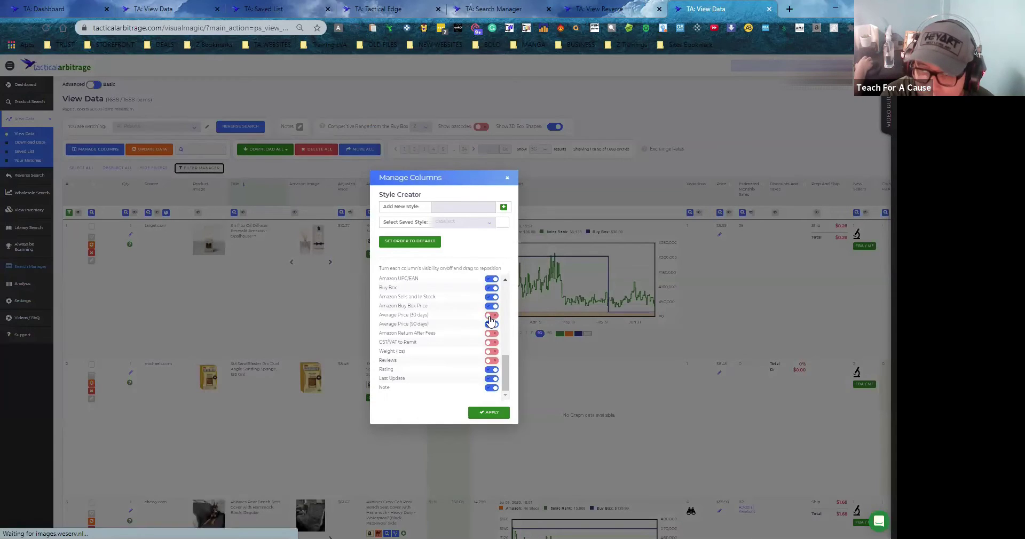
click(487, 413)
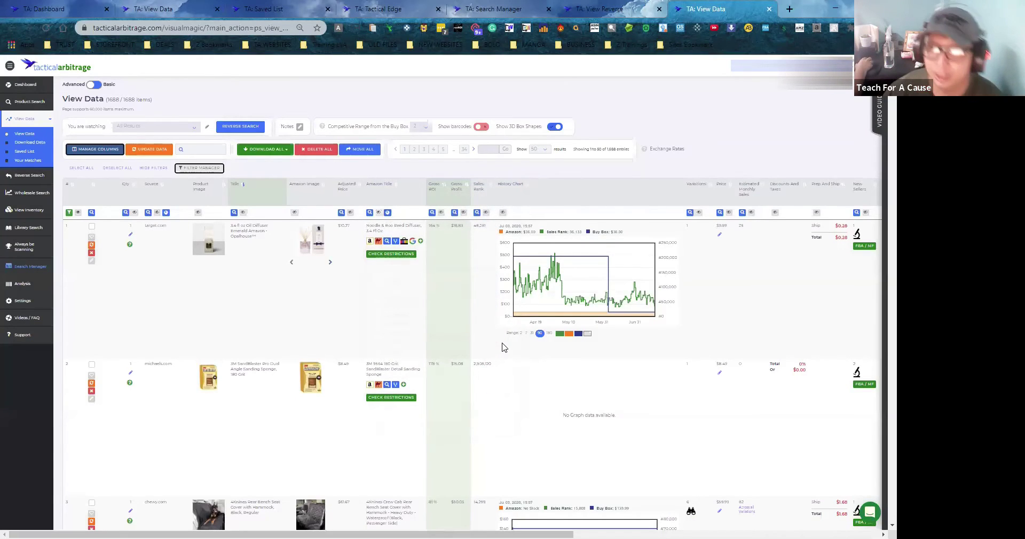
drag(480, 194, 422, 199)
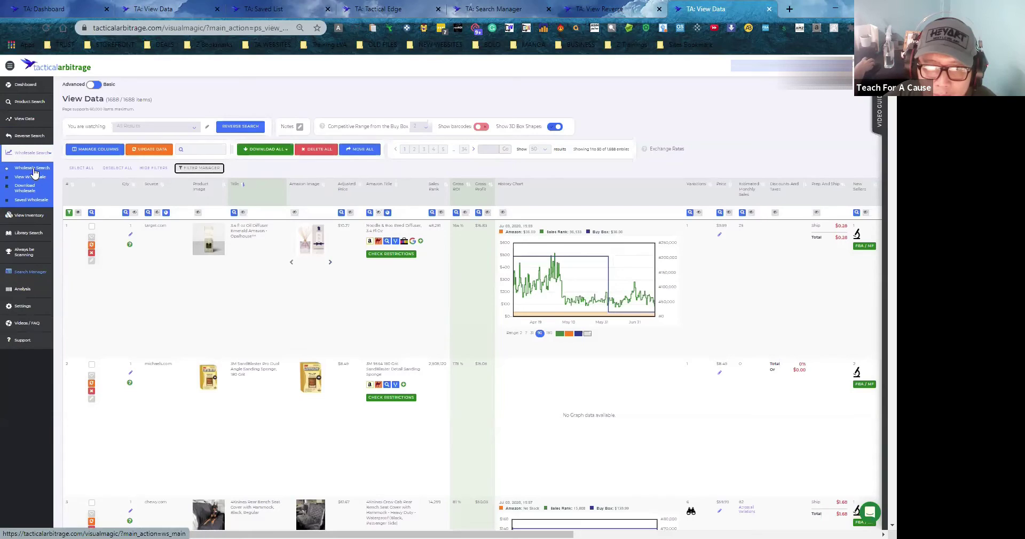
Step: Go to Wholesale Search, bring up the wholesale list upload dialog, and open its downloadable example file in Excel
click(35, 169)
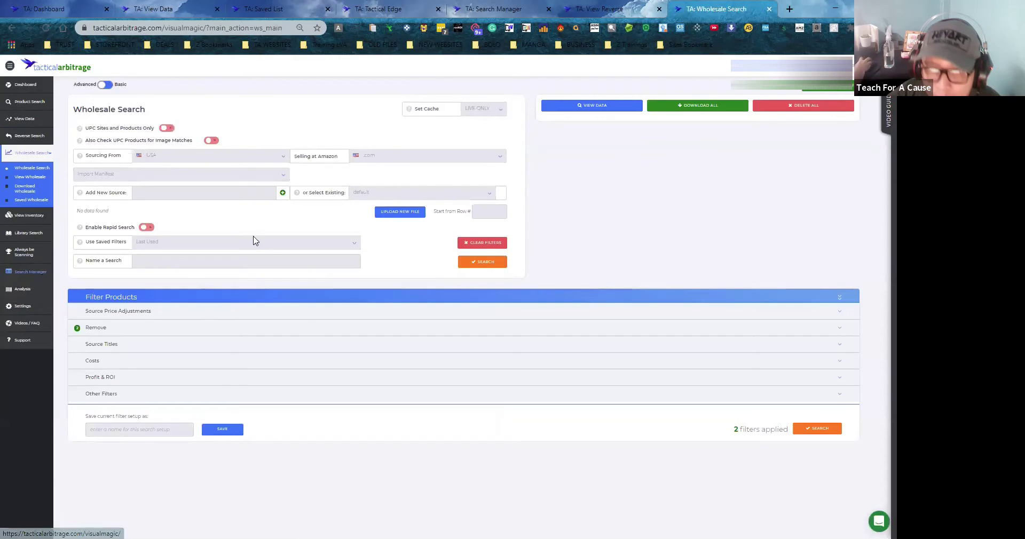
click(410, 215)
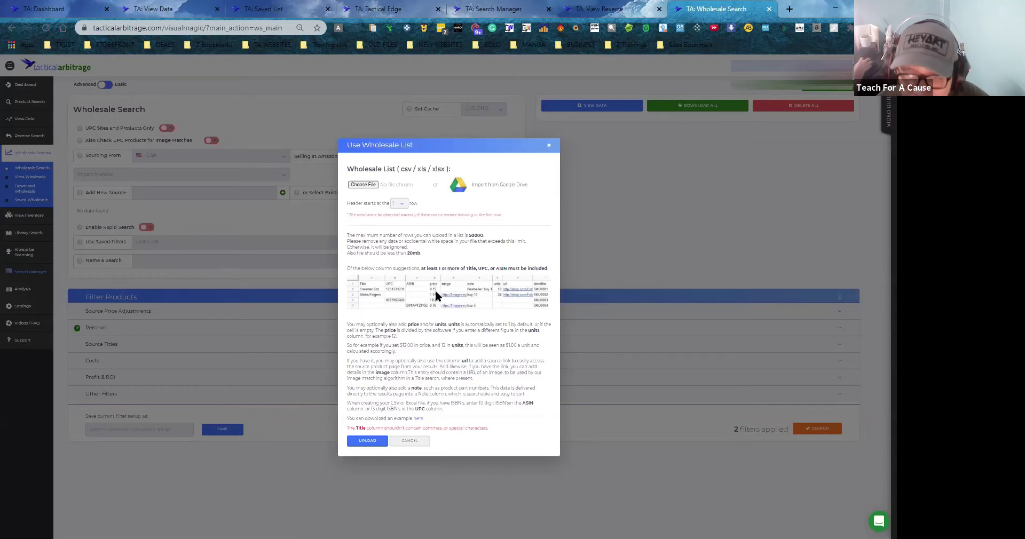
click(418, 422)
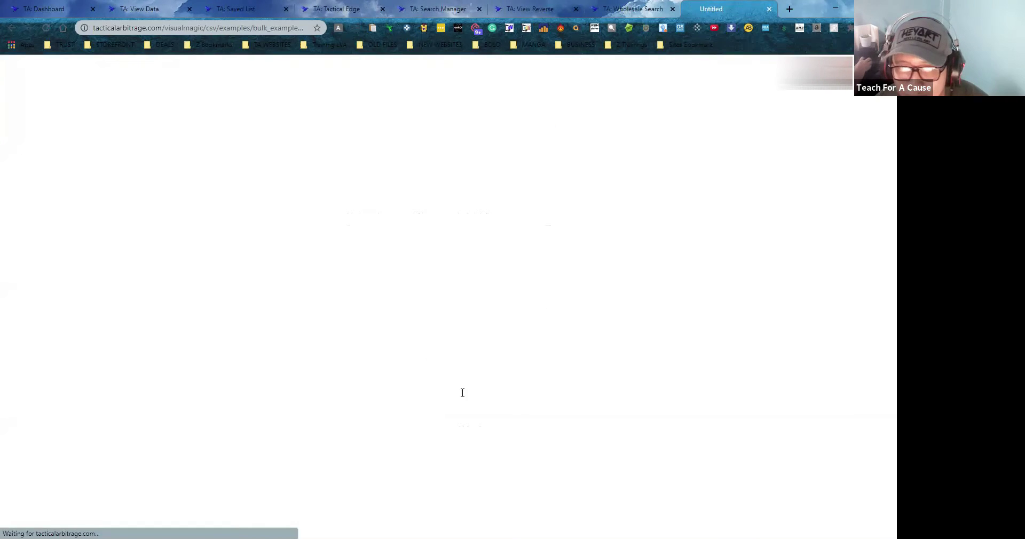
key(Return)
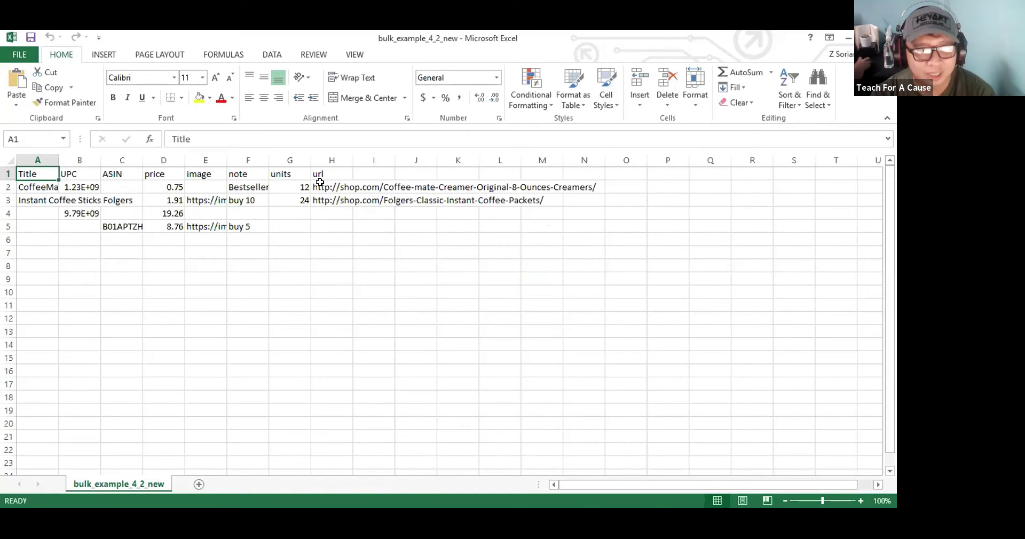
Step: Clear the sample links and unit quantities from rows 2 and 3 of the url and units columns
click(320, 184)
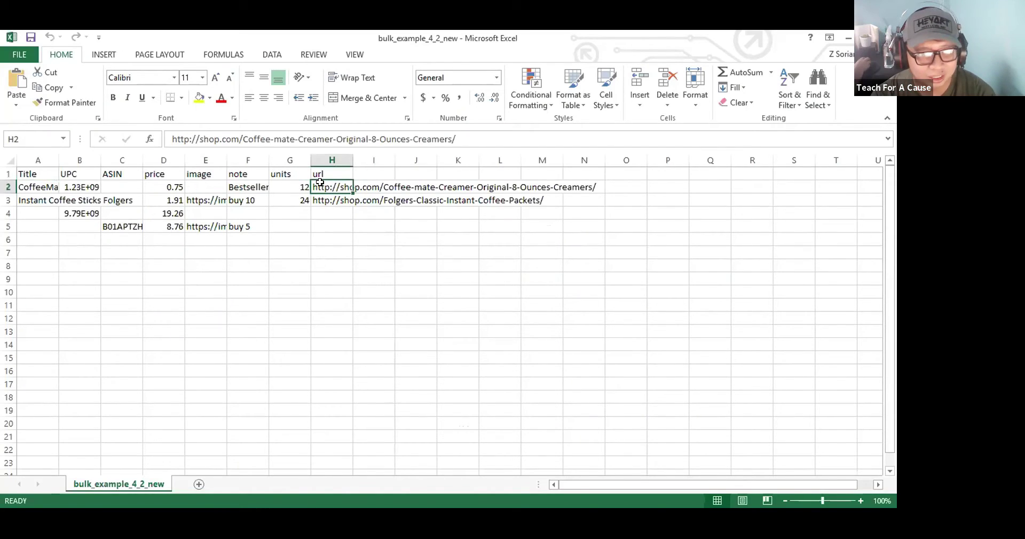
key(Delete)
click(331, 198)
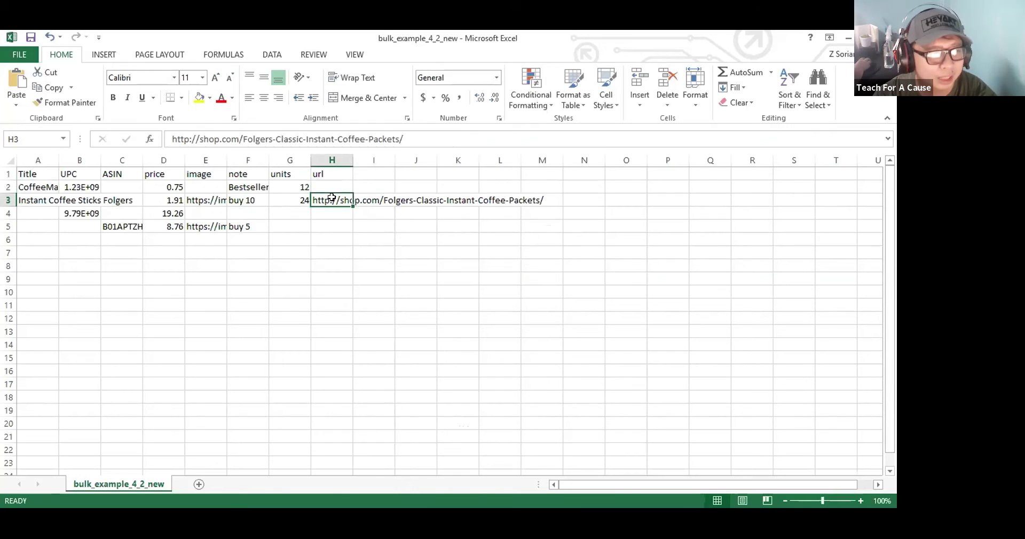
key(Delete)
click(301, 187)
key(Delete)
click(271, 195)
key(Delete)
Step: Remove the sample entries from the note column and the image links in rows 3 and 5
click(251, 185)
key(Delete)
click(254, 206)
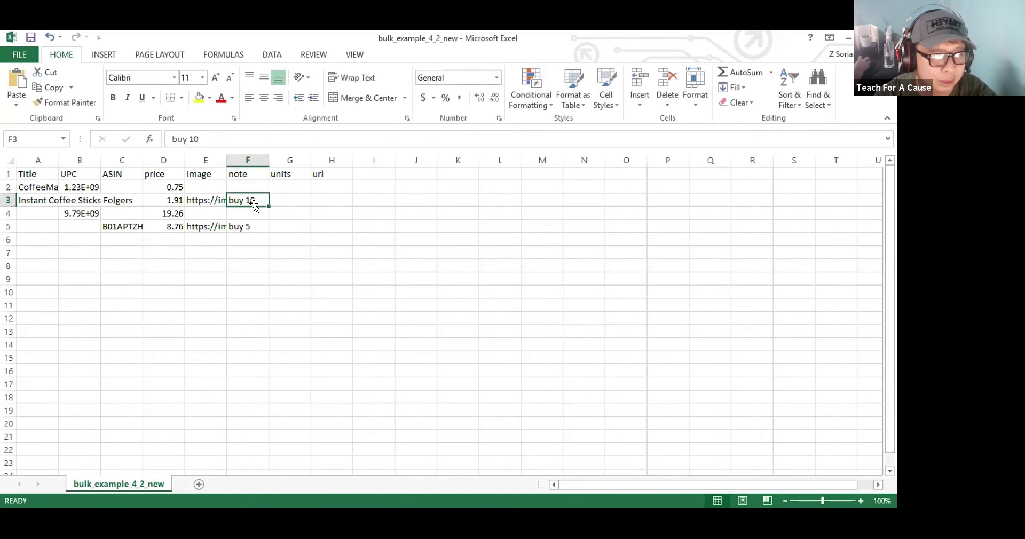
key(BackSpace)
click(243, 227)
key(BackSpace)
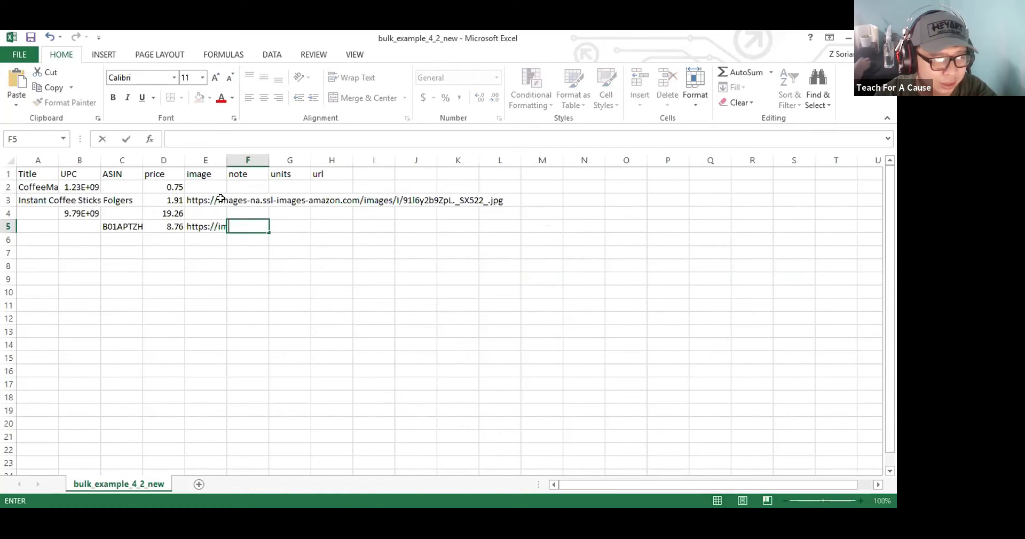
click(220, 199)
key(Delete)
click(214, 227)
text(])
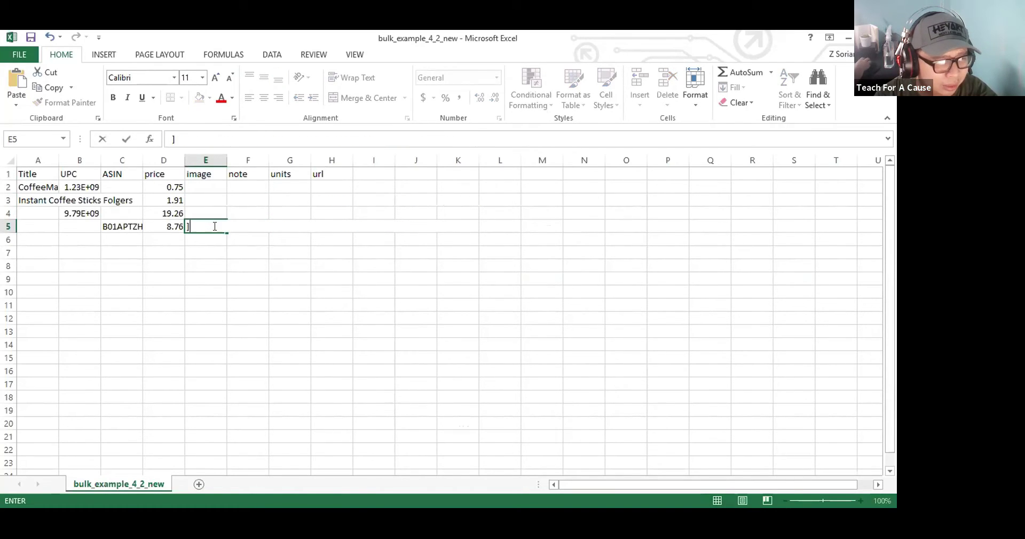
Step: Clear the sample prices in D2:D5 and the stray bracket in E5
drag(175, 187, 176, 227)
key(Delete)
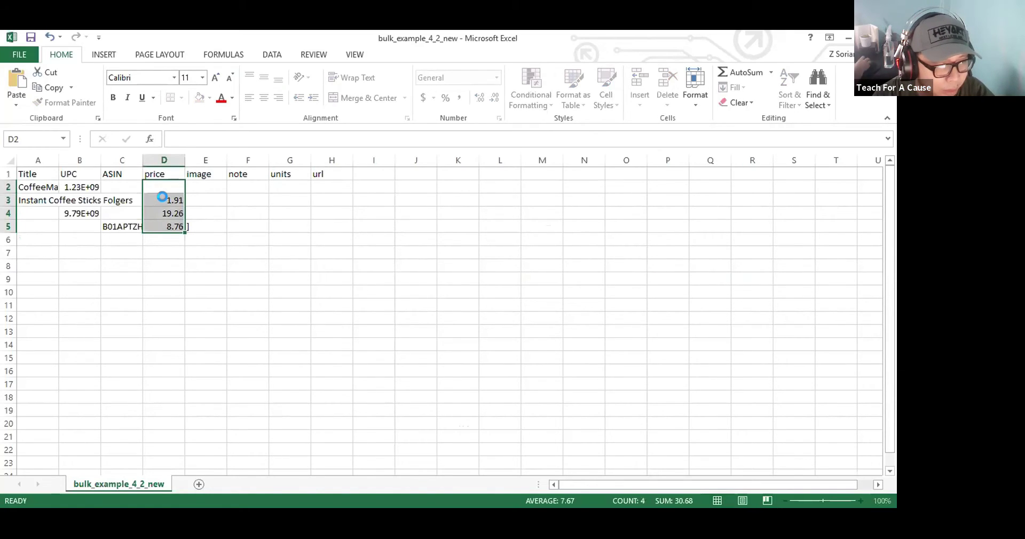
right_click(163, 198)
click(170, 188)
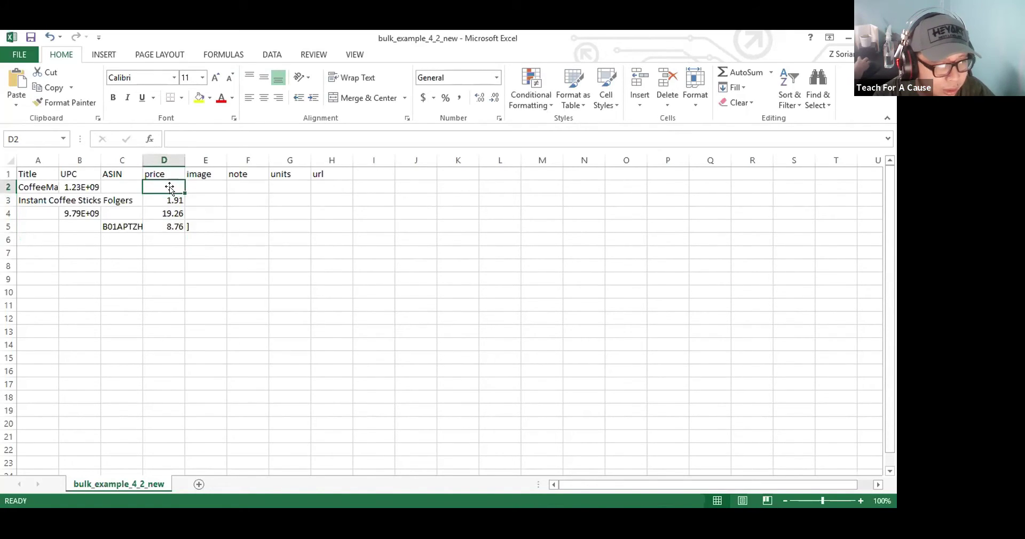
drag(170, 188, 173, 227)
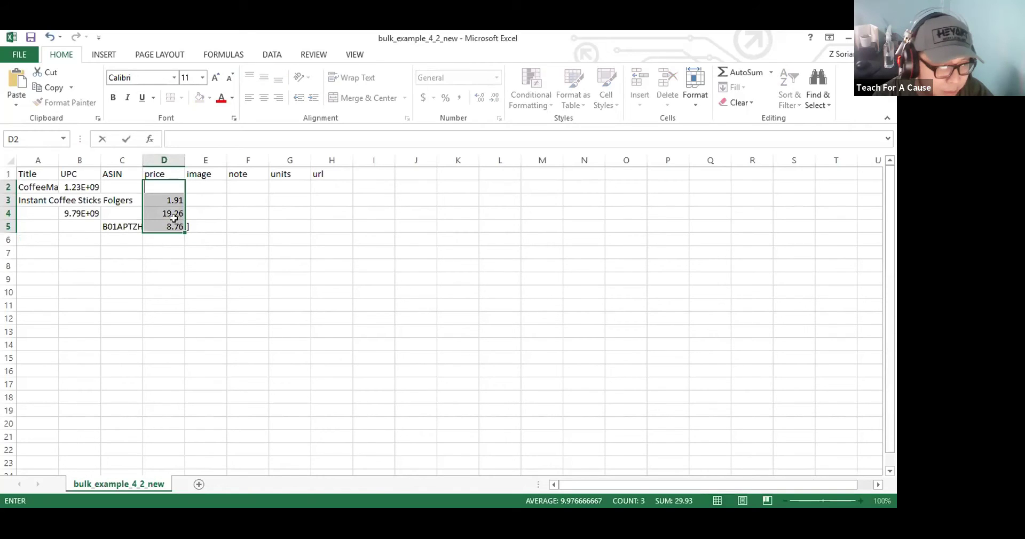
key(Down)
key(BackSpace)
key(Down)
key(BackSpace)
key(Down)
key(BackSpace)
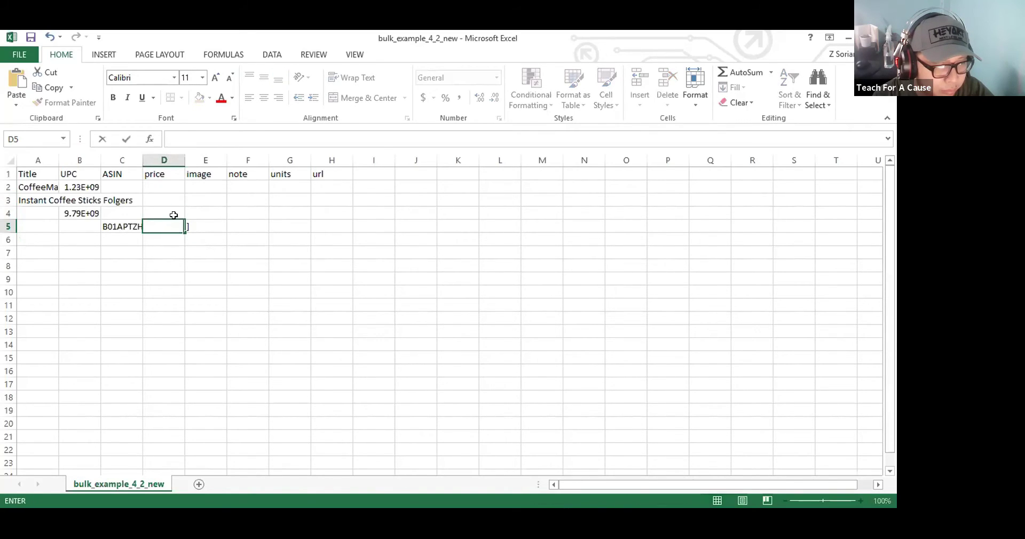
click(201, 222)
key(BackSpace)
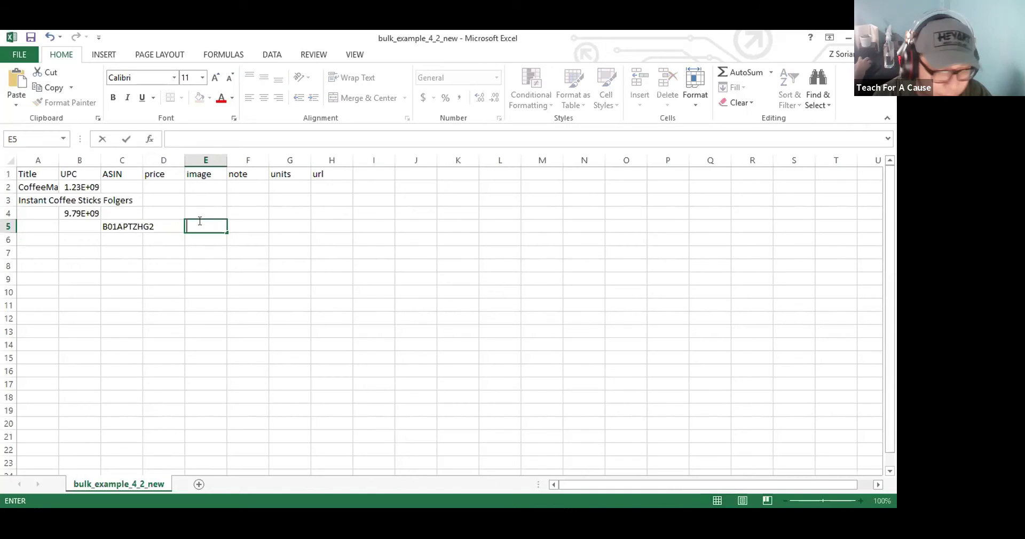
Step: Enter a price of 1 in each of the cells D2 through D5
click(165, 185)
text(1)
key(Return)
text(1)
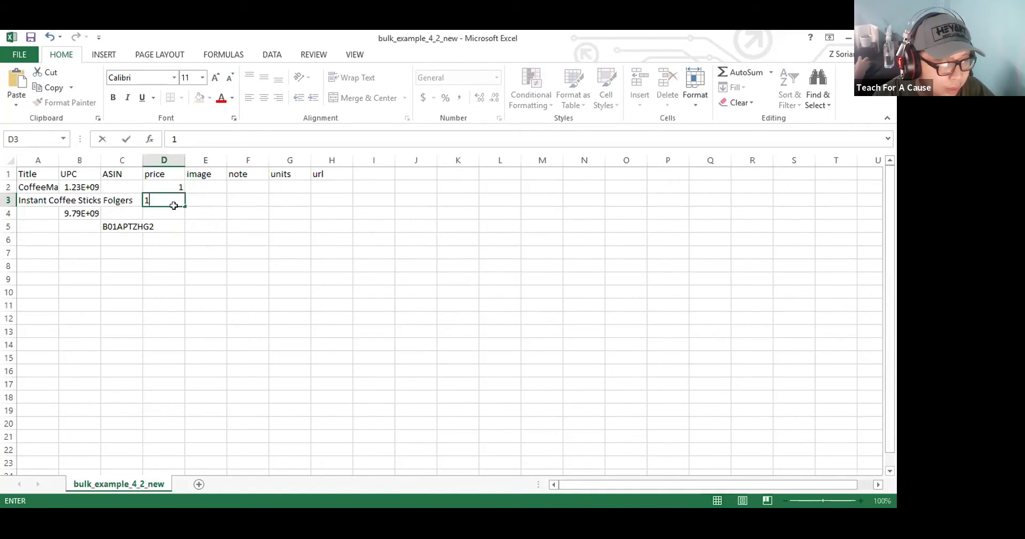
drag(173, 214, 209, 227)
text(1)
click(180, 224)
text(1)
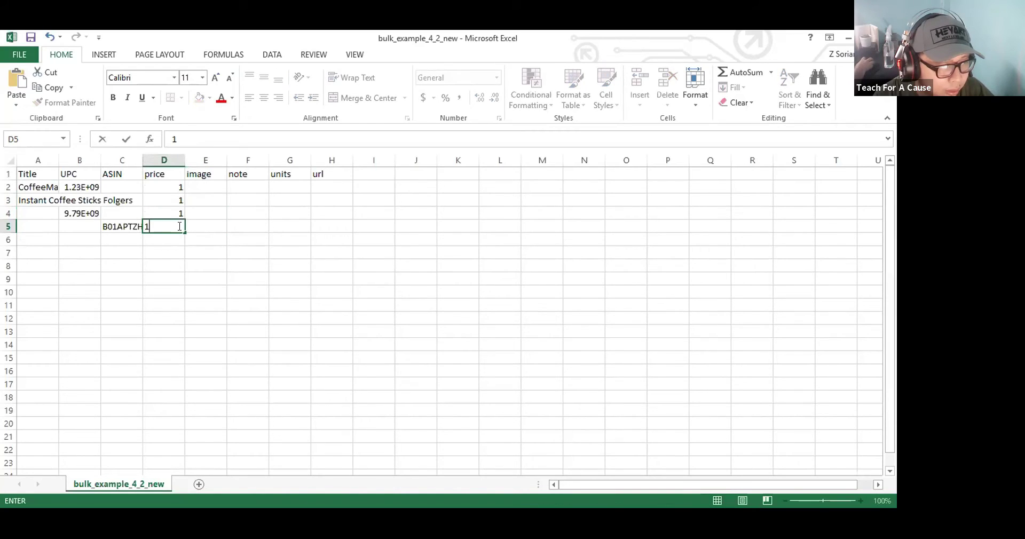
click(194, 243)
Step: Clear the sample ASIN from C5 so that the ASIN column holds only its header
drag(115, 182, 119, 227)
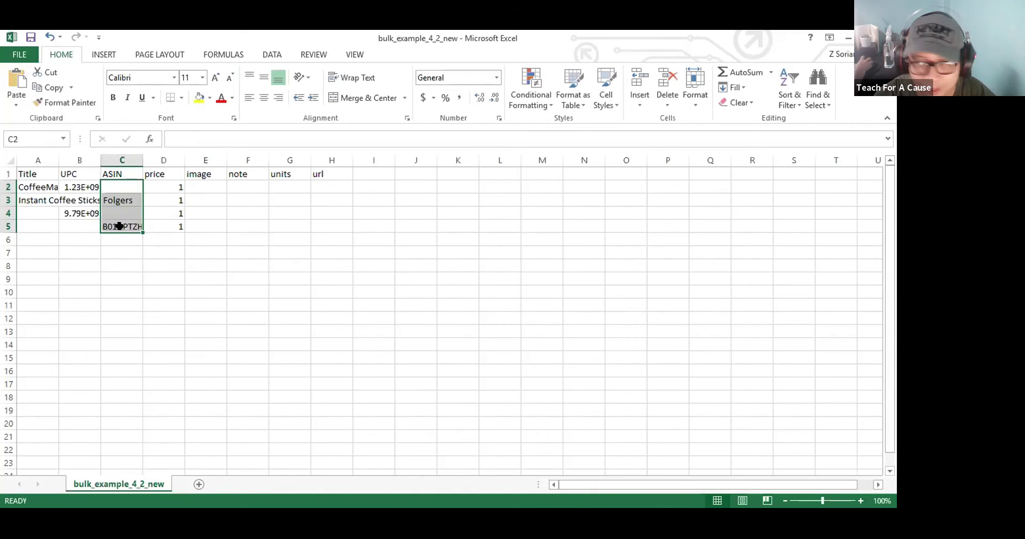
click(114, 212)
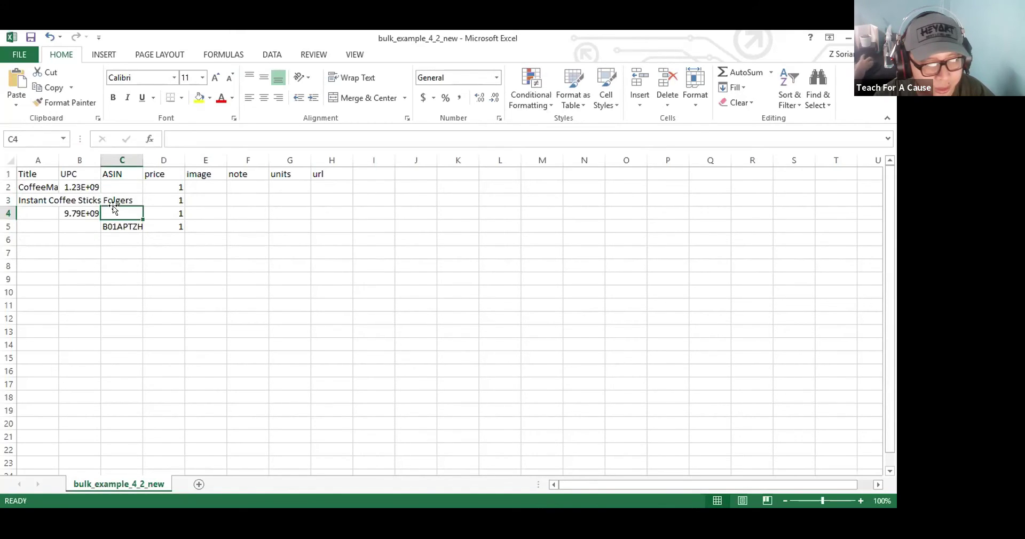
click(114, 201)
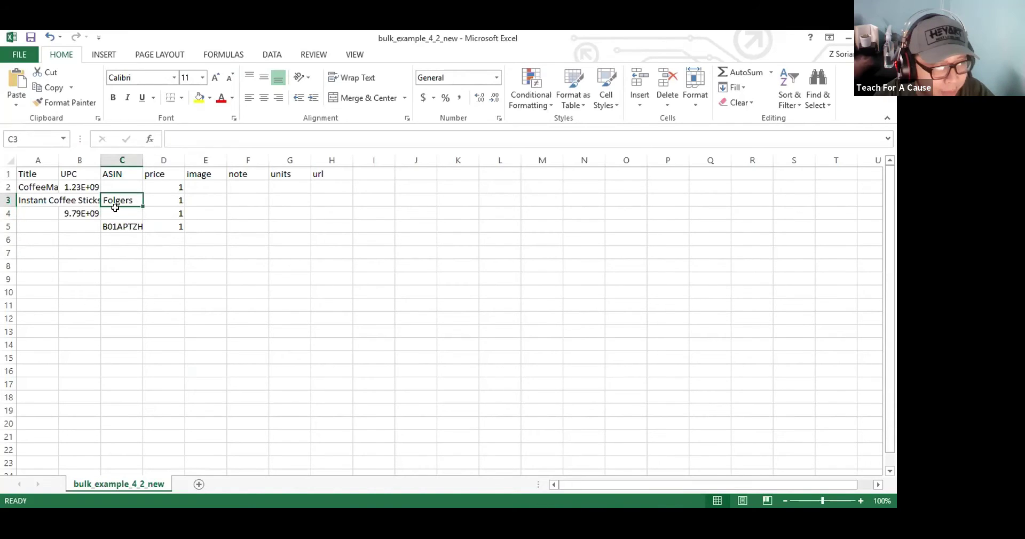
key(BackSpace)
click(116, 227)
key(Delete)
Step: Clear the sample titles from A2 and A3 and the sample UPC values from B2 and B4
click(37, 200)
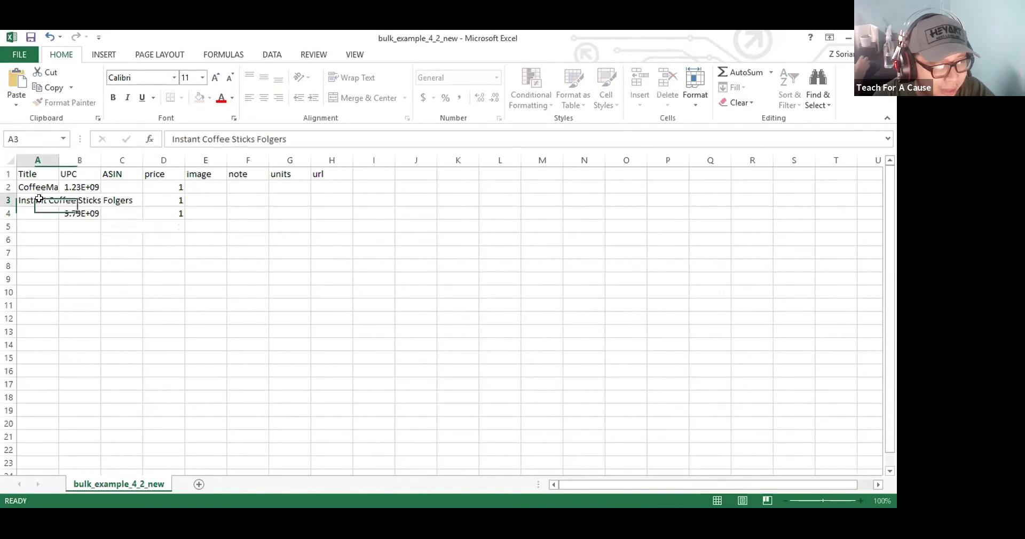
key(BackSpace)
click(45, 187)
key(Delete)
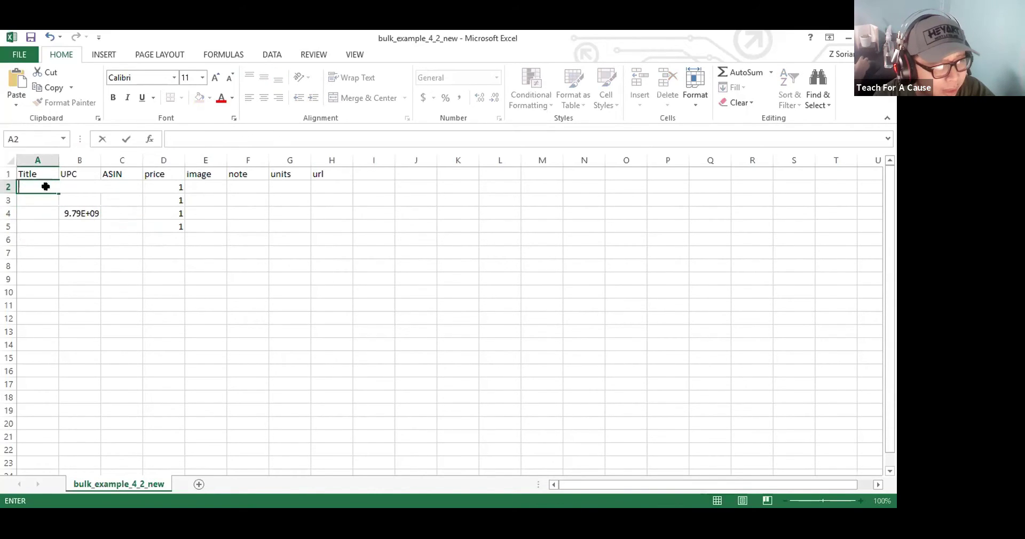
click(81, 213)
click(80, 187)
key(BackSpace)
click(80, 213)
key(BackSpace)
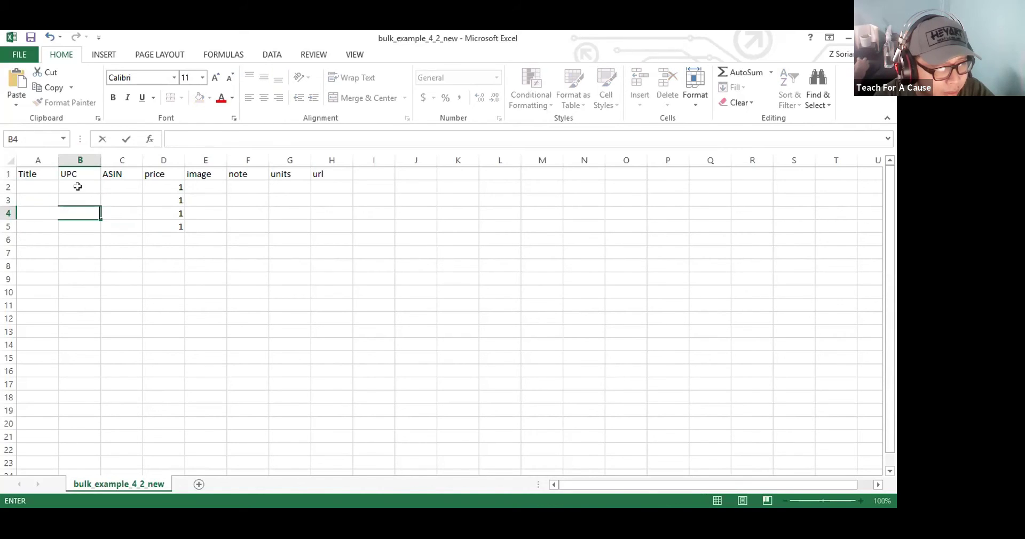
Step: Fill the UPC cells B2 to B5 with the placeholder entries asd, asda, asdas and asda
click(77, 182)
text(asd)
key(Return)
text(asda)
key(Return)
text(asdas)
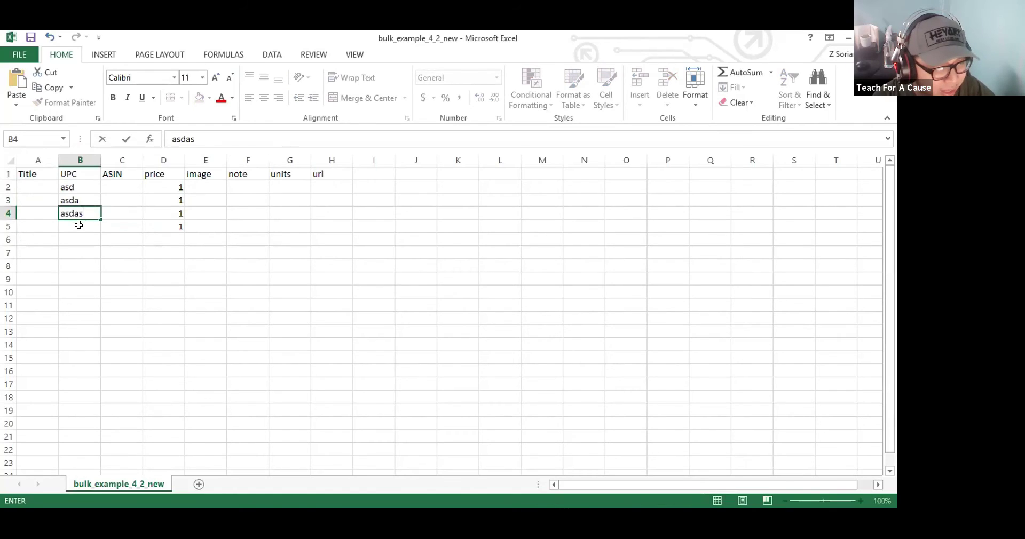
key(Return)
text(asda)
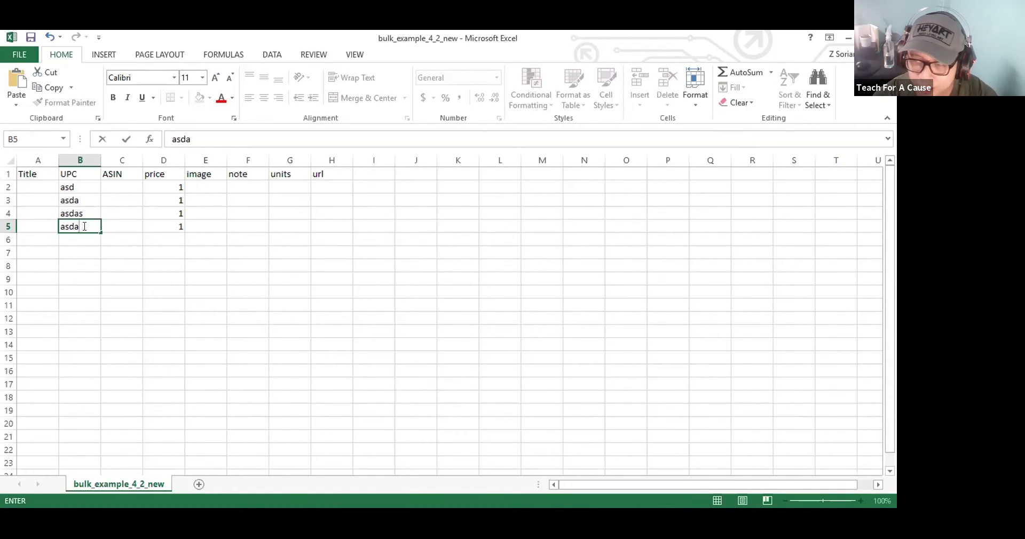
click(93, 249)
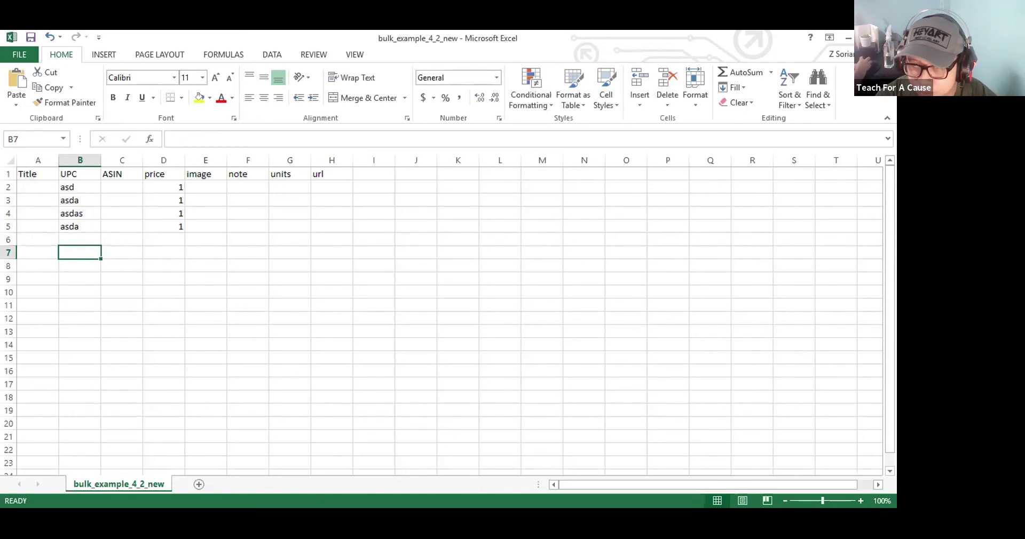
click(970, 43)
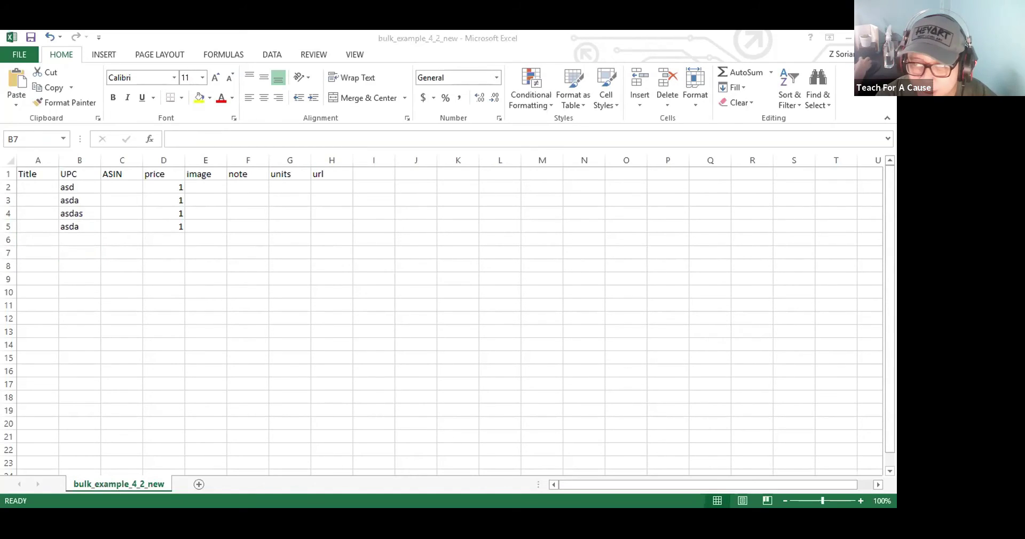